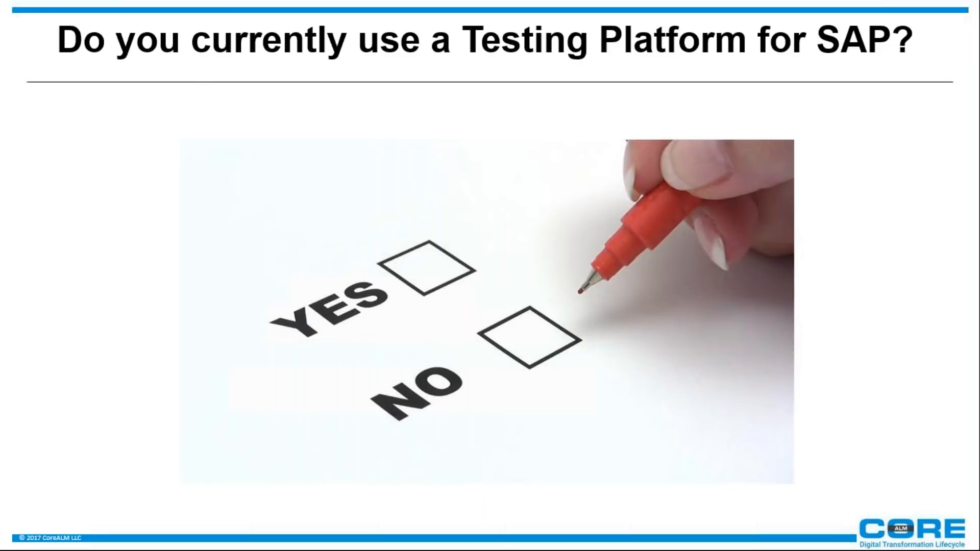
Advance to the Live Demo slide, end the slideshow, and switch to the Solution Manager launchpad in Chrome
{"action": "key", "text": "Right"}
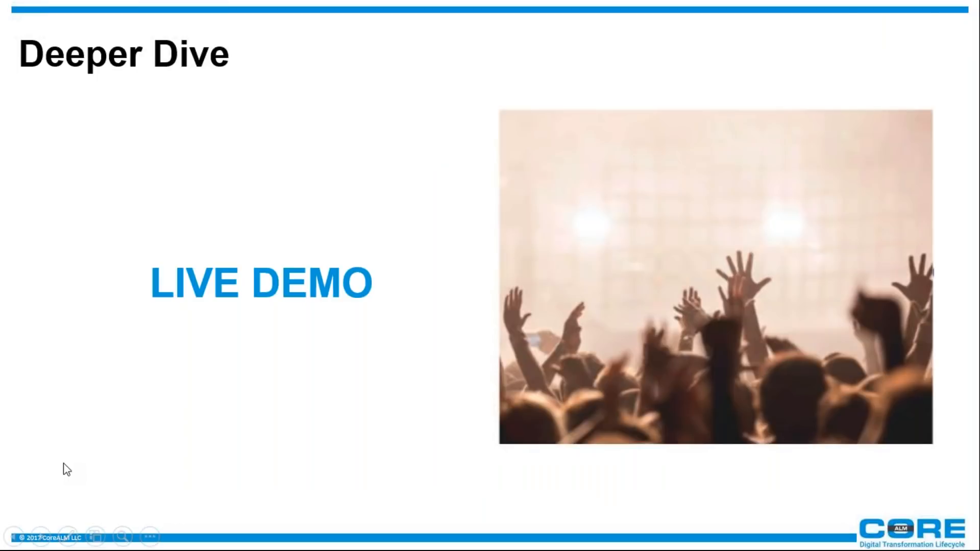
{"action": "mouse_move", "coordinate": [937, 1]}
{"action": "key", "text": "Escape"}
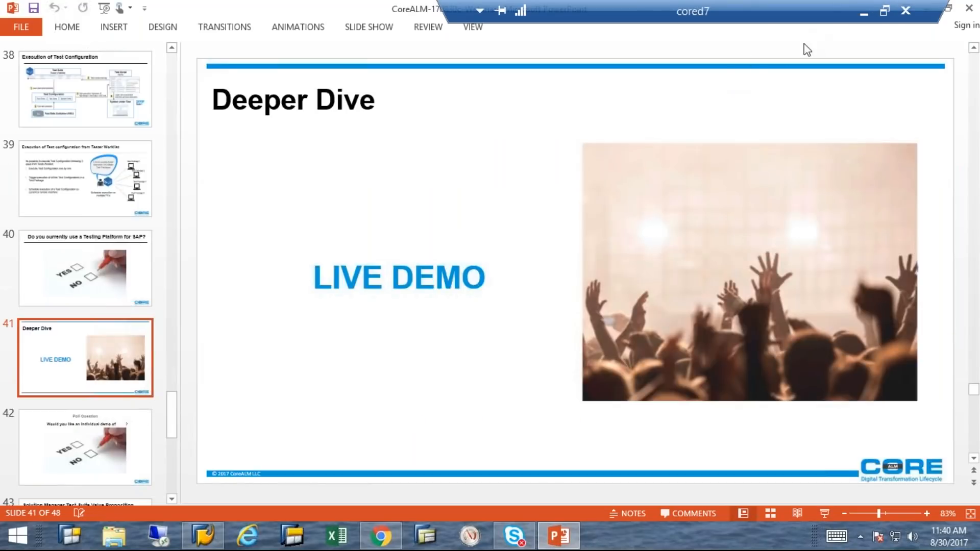
{"action": "left_click", "coordinate": [383, 542]}
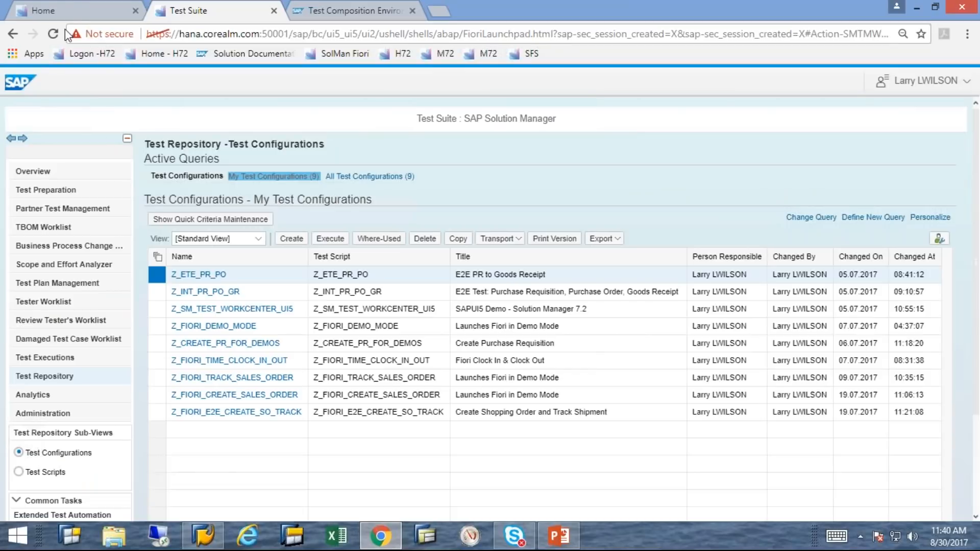
{"action": "left_click", "coordinate": [71, 7]}
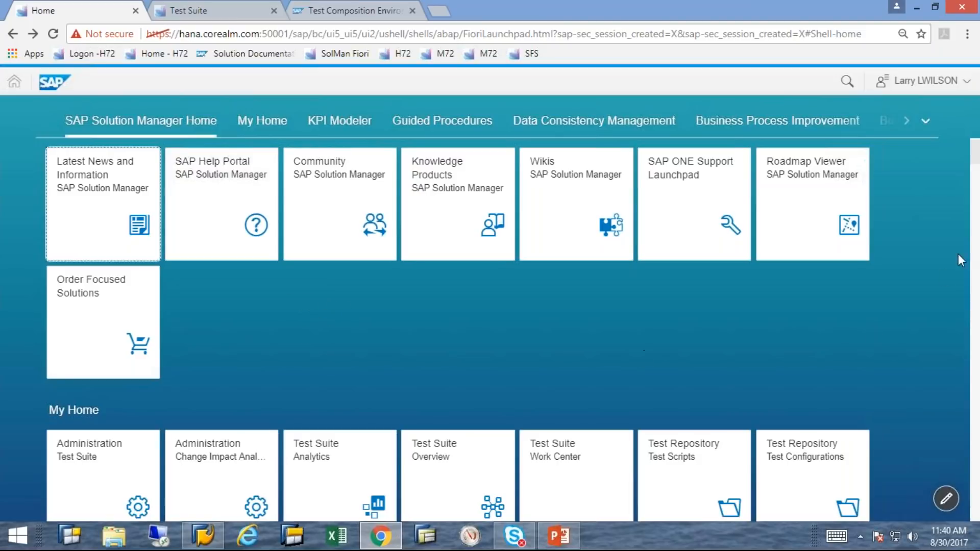
Jump to the My Home tile group and open the Test Suite Work Center in a new tab
{"action": "left_click", "coordinate": [977, 274]}
{"action": "scroll", "coordinate": [978, 274], "scroll_direction": "down", "scroll_amount": 20}
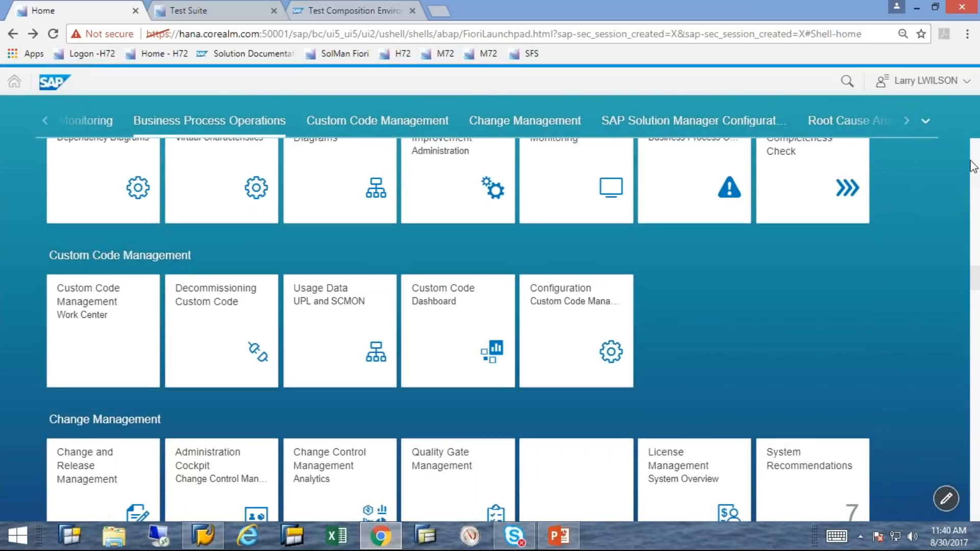
{"action": "left_click", "coordinate": [975, 153]}
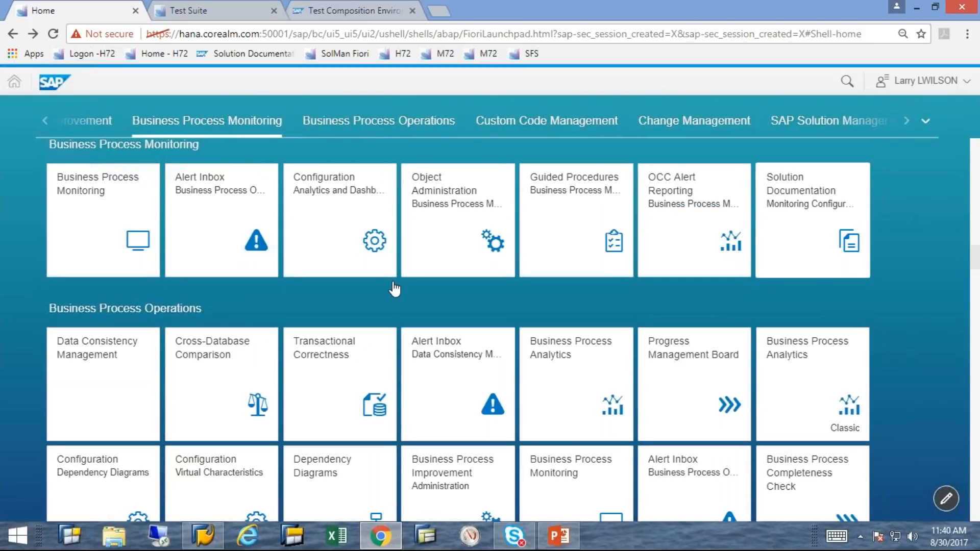
{"action": "scroll", "coordinate": [303, 240], "scroll_direction": "up", "scroll_amount": 6}
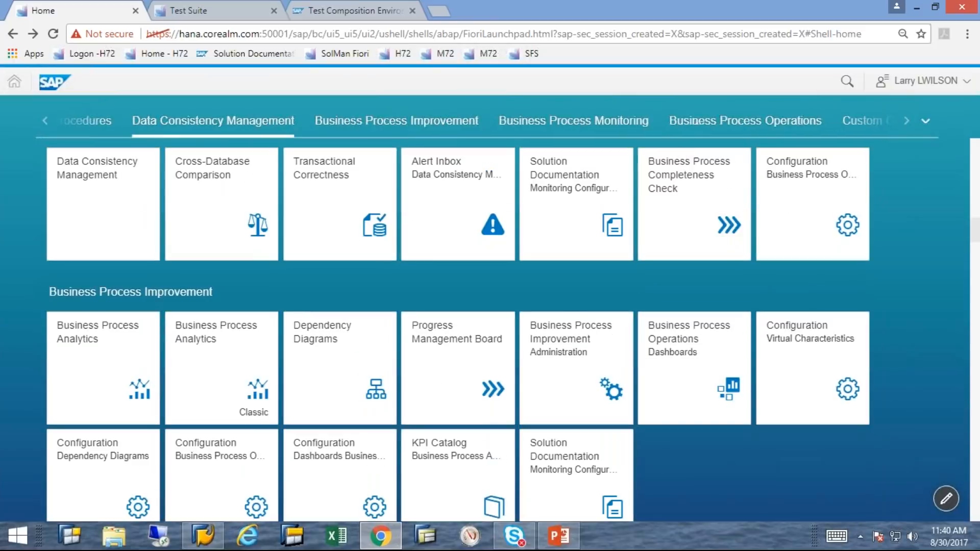
{"action": "left_click", "coordinate": [929, 125]}
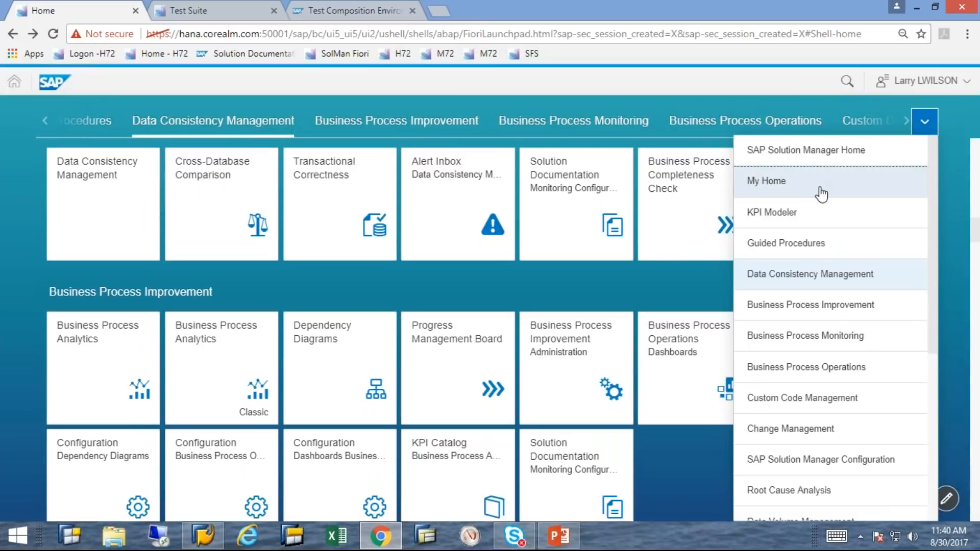
{"action": "left_click_drag", "start_coordinate": [932, 299], "coordinate": [679, 164]}
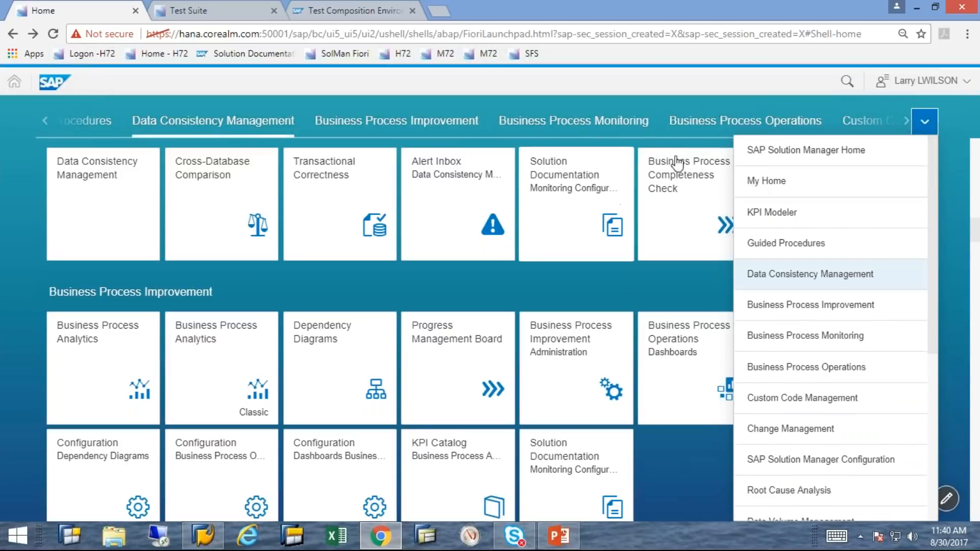
{"action": "left_click", "coordinate": [753, 183]}
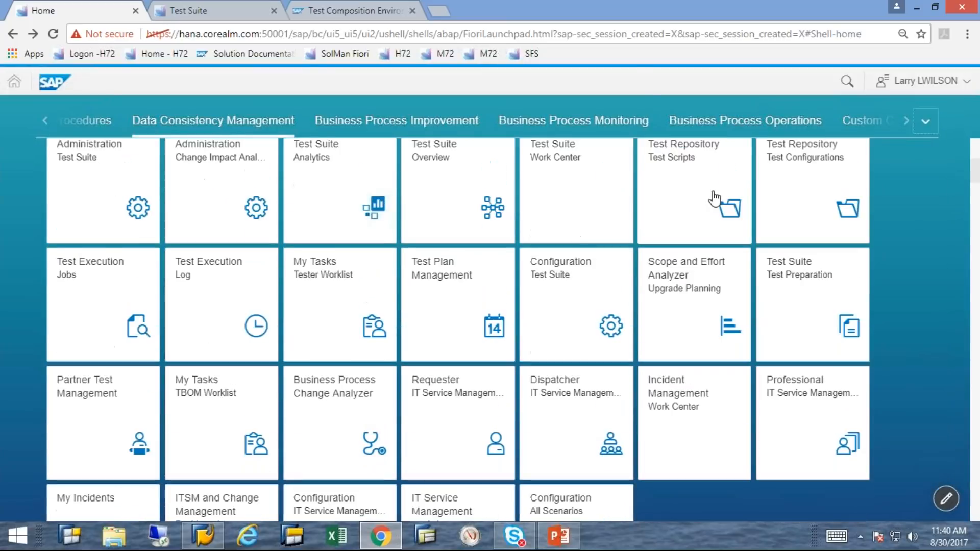
{"action": "left_click", "coordinate": [562, 201]}
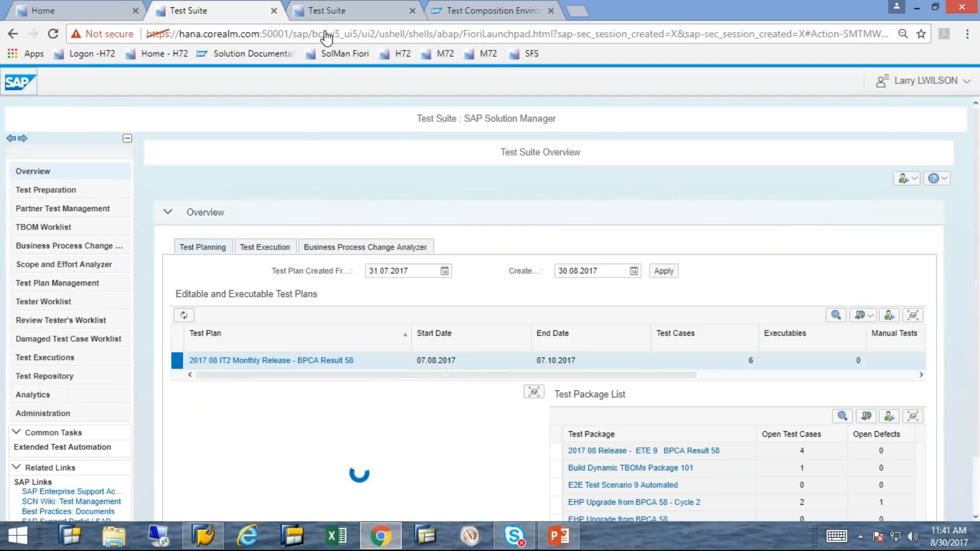
{"action": "left_click", "coordinate": [329, 12]}
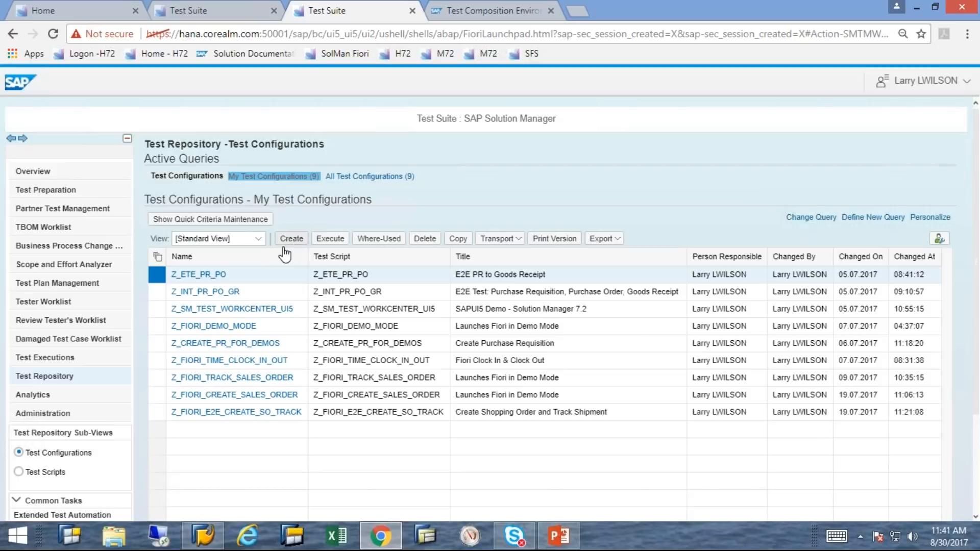
Open Test Preparation for DEMO_C and launch the Maintenance branch's solution documentation
{"action": "left_click", "coordinate": [61, 193]}
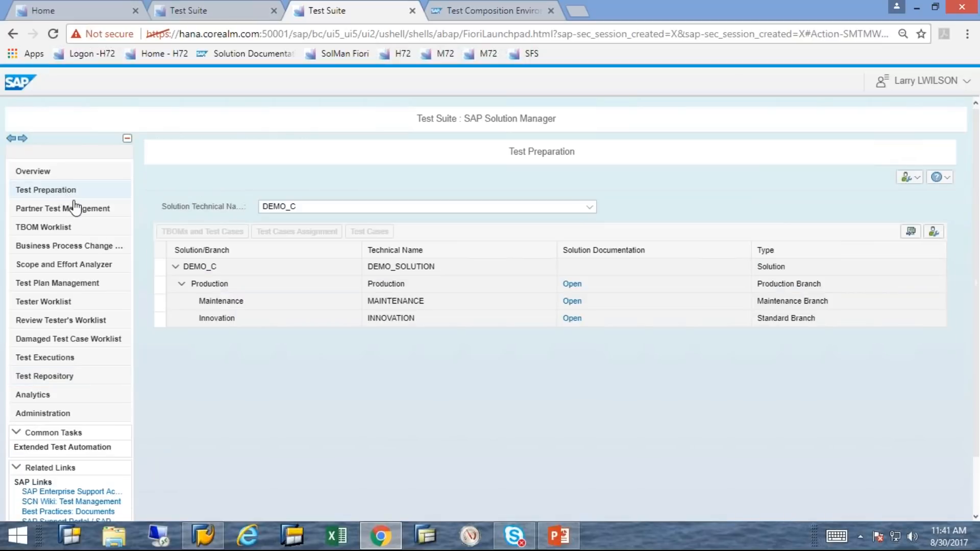
{"action": "left_click", "coordinate": [581, 305]}
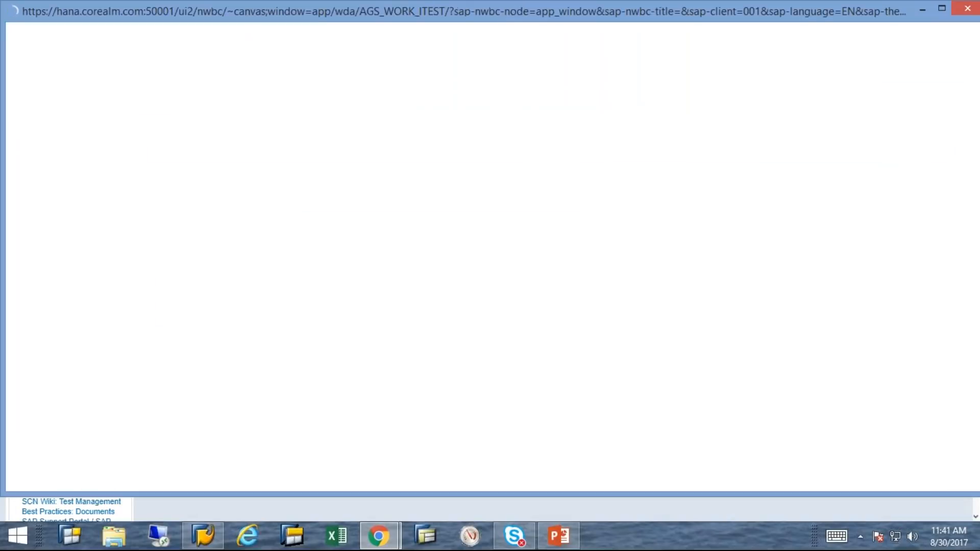
Close the blank loading window and reopen the Maintenance branch's documentation
{"action": "left_click", "coordinate": [960, 9]}
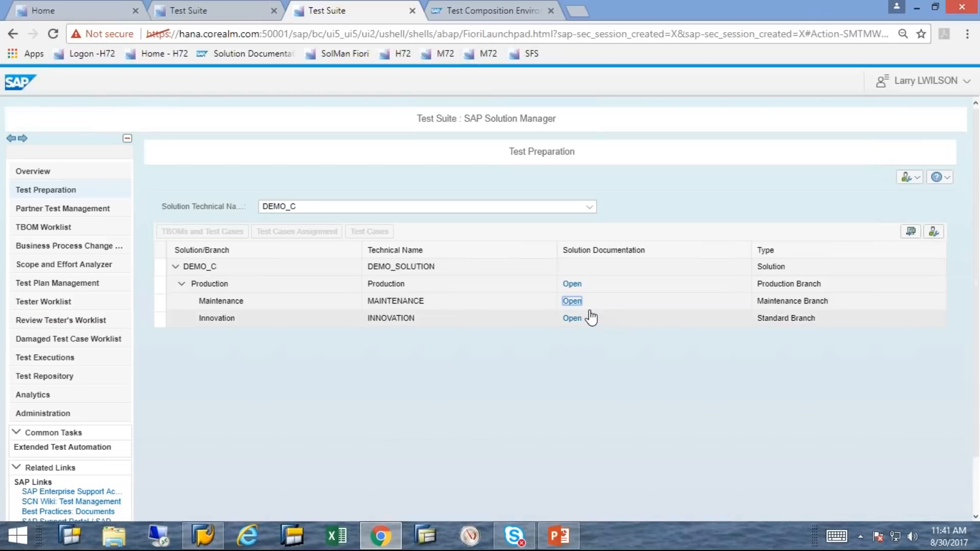
{"action": "left_click", "coordinate": [572, 301]}
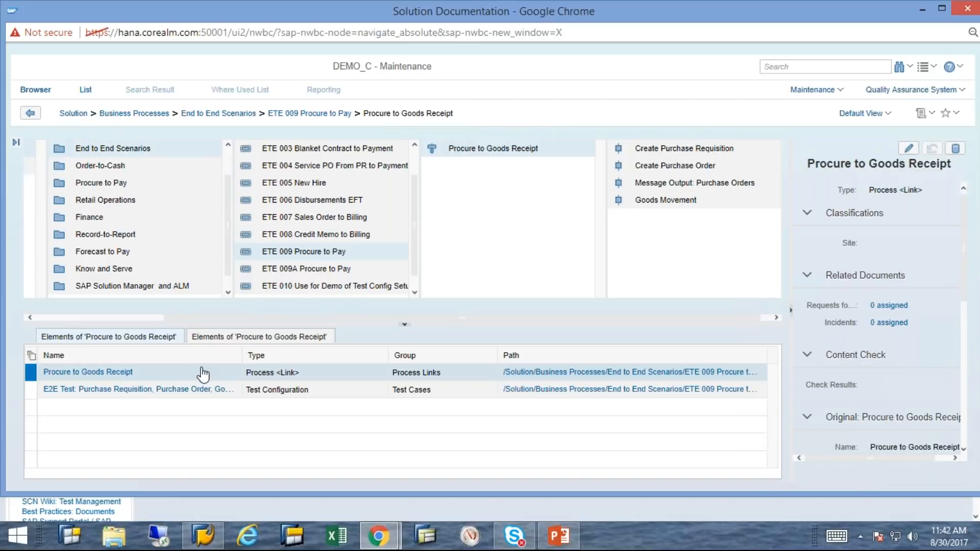
Inspect the E2E Test PR/PO/GR configuration and its actions menu, then close the documentation window
{"action": "left_click", "coordinate": [32, 389]}
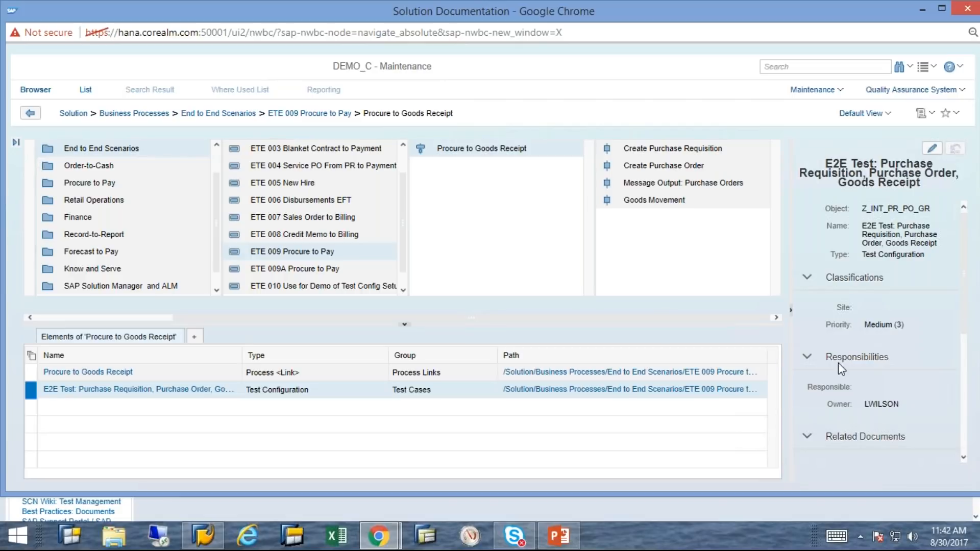
{"action": "right_click", "coordinate": [467, 387]}
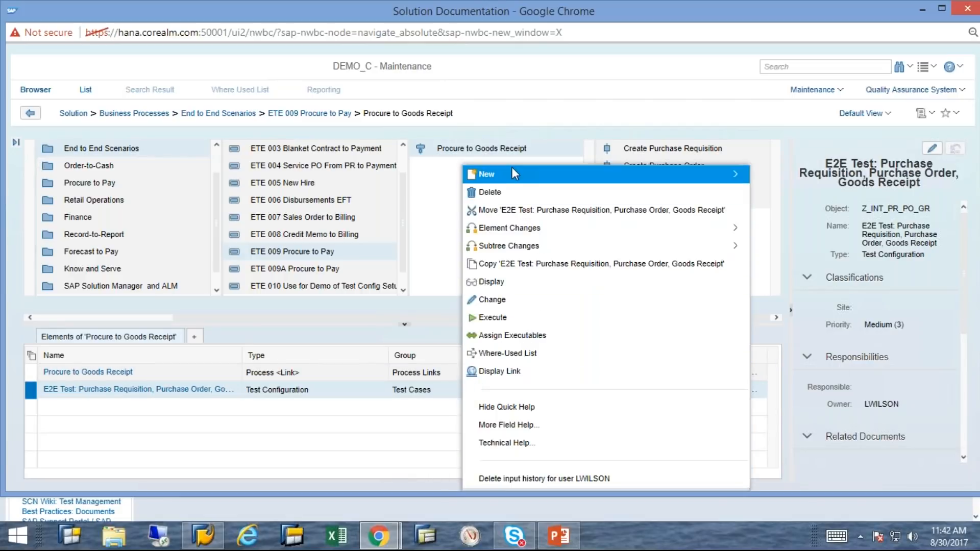
{"action": "mouse_move", "coordinate": [513, 173]}
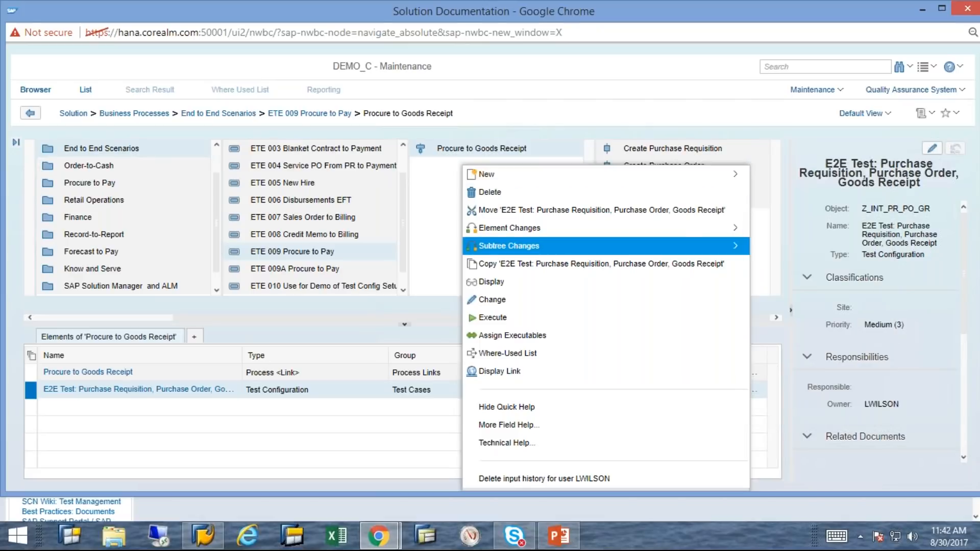
{"action": "left_click", "coordinate": [251, 425]}
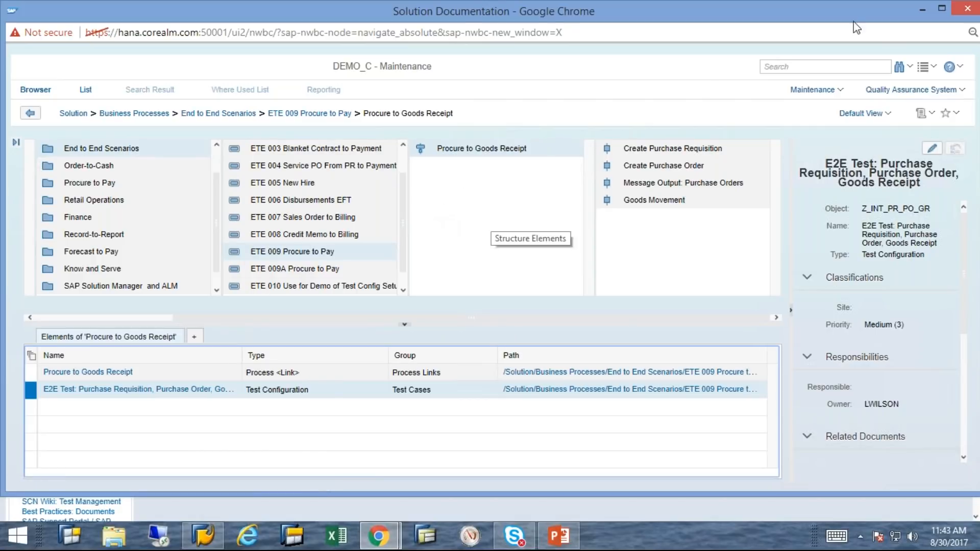
{"action": "left_click", "coordinate": [976, 13]}
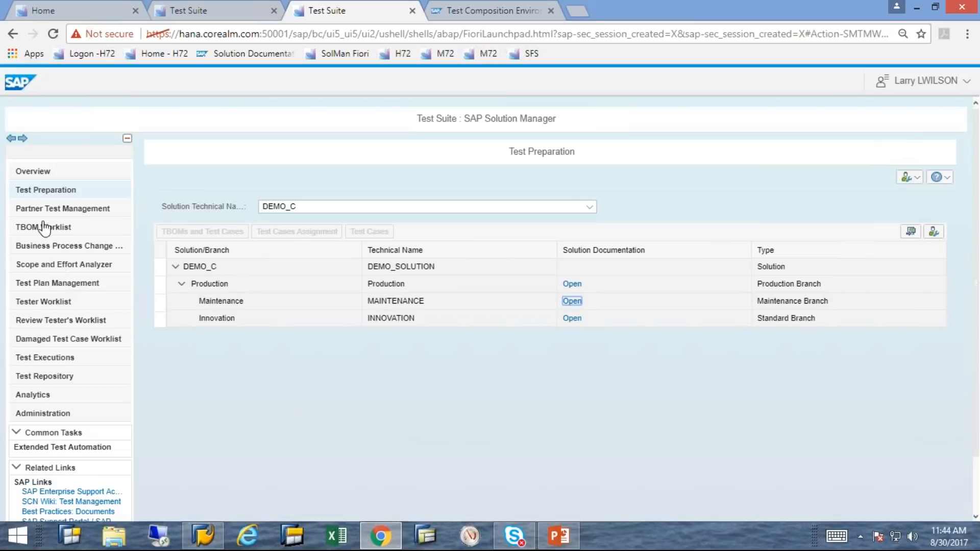
Switch to the CBTA test configuration page for Z_CREATE_PR_FOR_DEMOS
{"action": "left_click", "coordinate": [489, 12]}
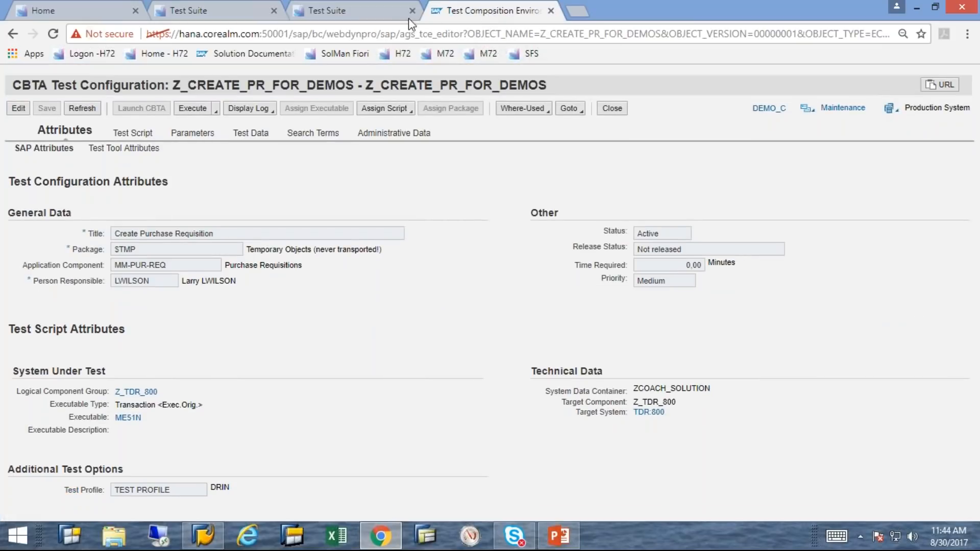
Close the duplicate Test Suite tab
{"action": "left_click", "coordinate": [378, 14]}
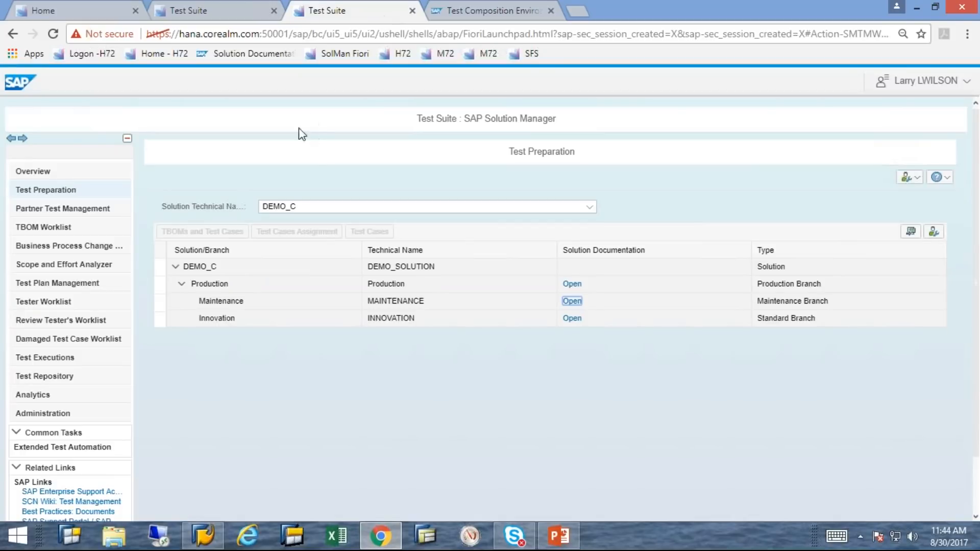
{"action": "left_click", "coordinate": [214, 14]}
{"action": "left_click", "coordinate": [46, 376]}
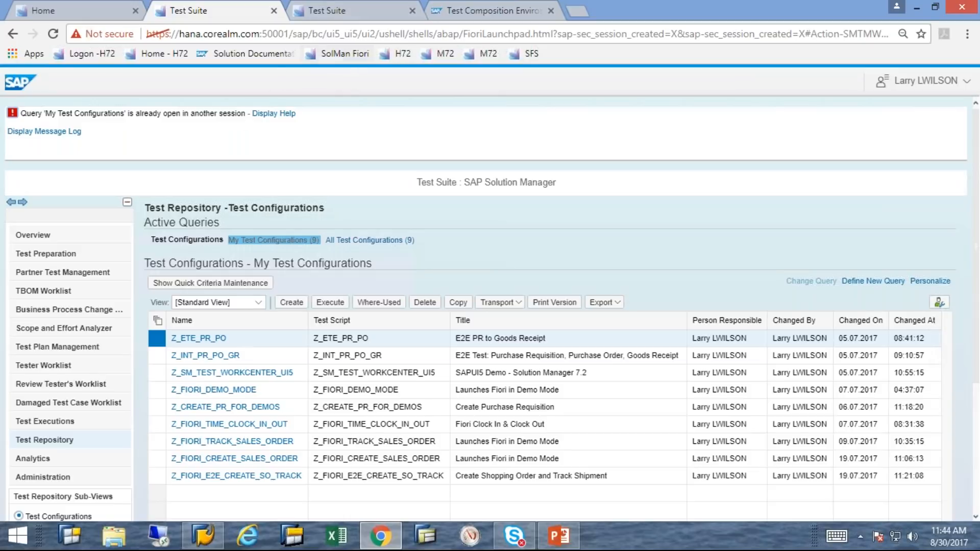
{"action": "left_click", "coordinate": [274, 10]}
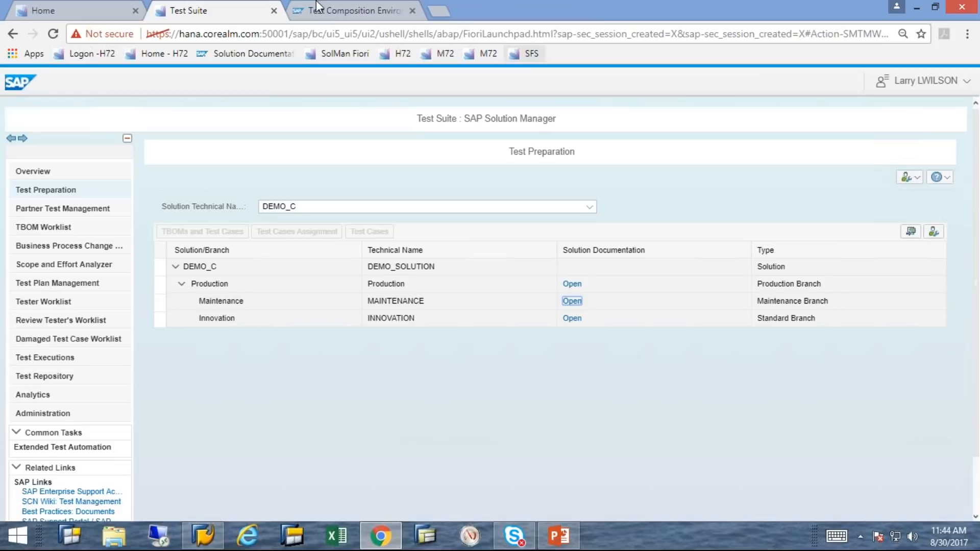
Make Z_CREATE_PR_FOR_DEMOS editable and launch CBTA for it
{"action": "left_click", "coordinate": [323, 7]}
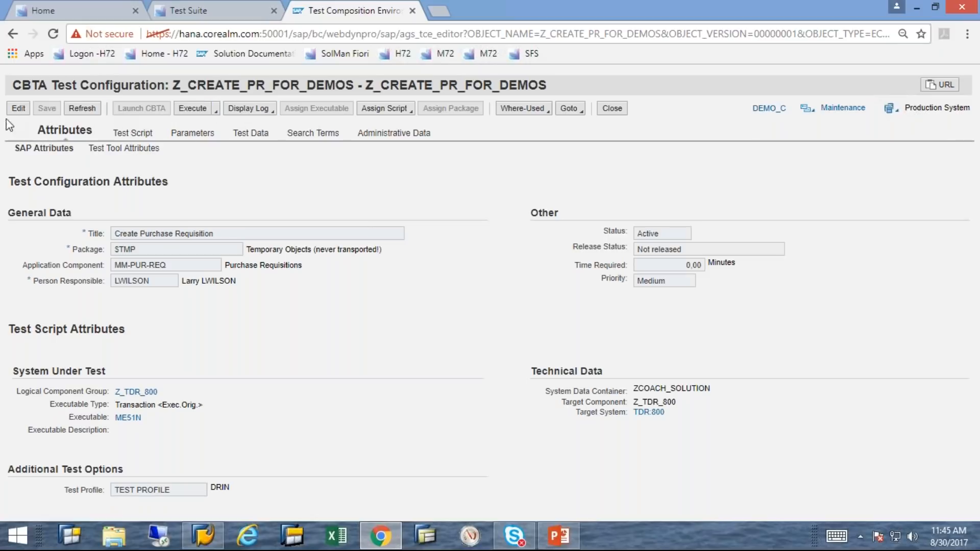
{"action": "left_click", "coordinate": [18, 108]}
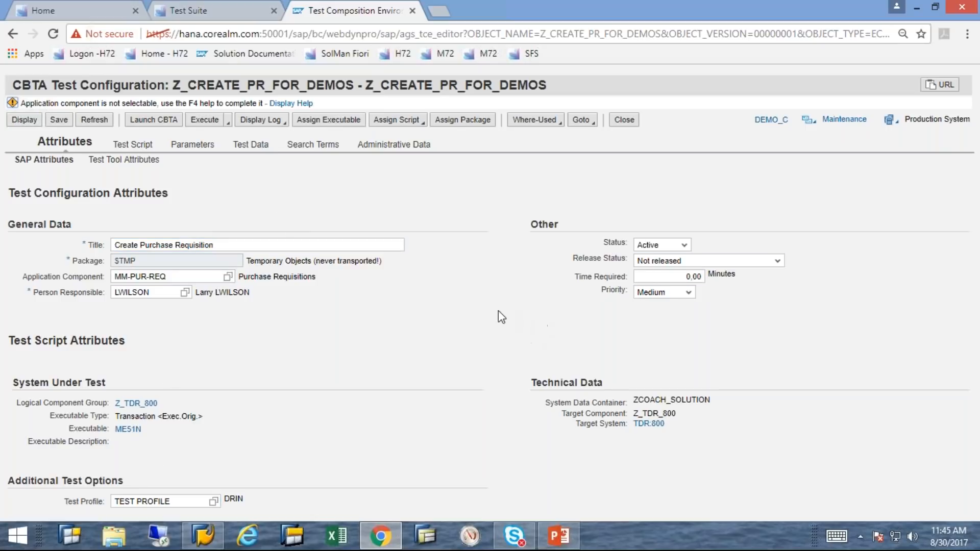
{"action": "left_click", "coordinate": [163, 124]}
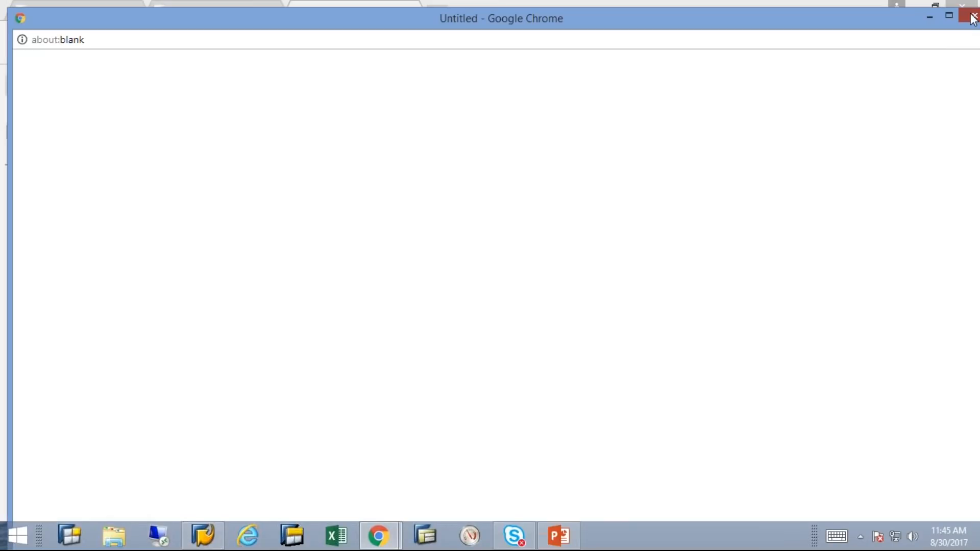
Close the blank about:blank Chrome window left by launching CBTA
{"action": "left_click", "coordinate": [972, 19]}
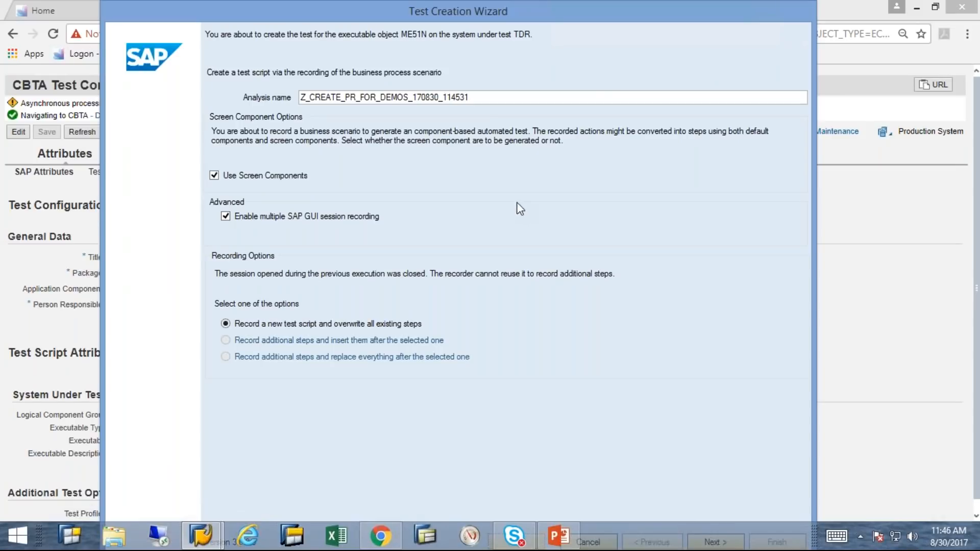
Move the Test Creation Wizard to the left and maximize it
{"action": "mouse_move", "coordinate": [575, 4]}
{"action": "left_click_drag", "start_coordinate": [569, 1], "coordinate": [378, 16]}
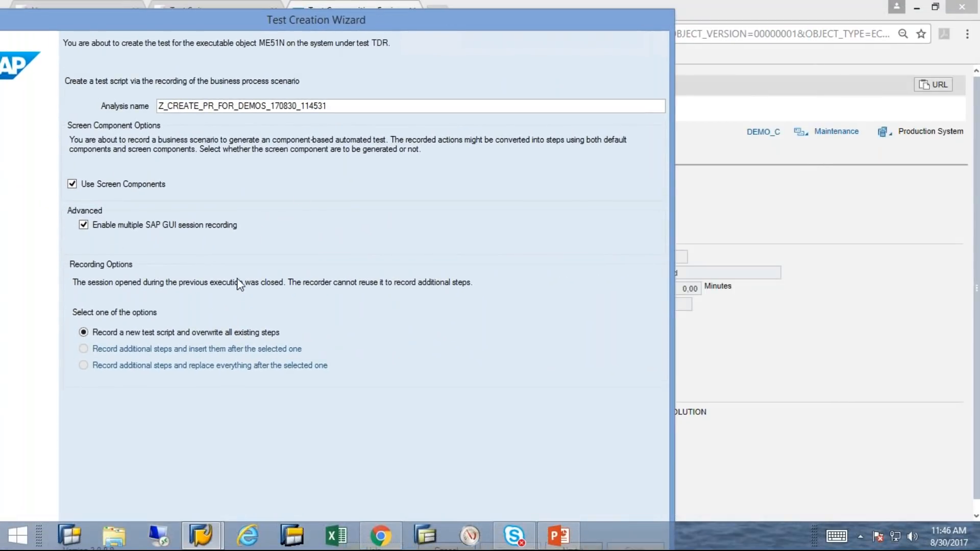
{"action": "double_click", "coordinate": [243, 11]}
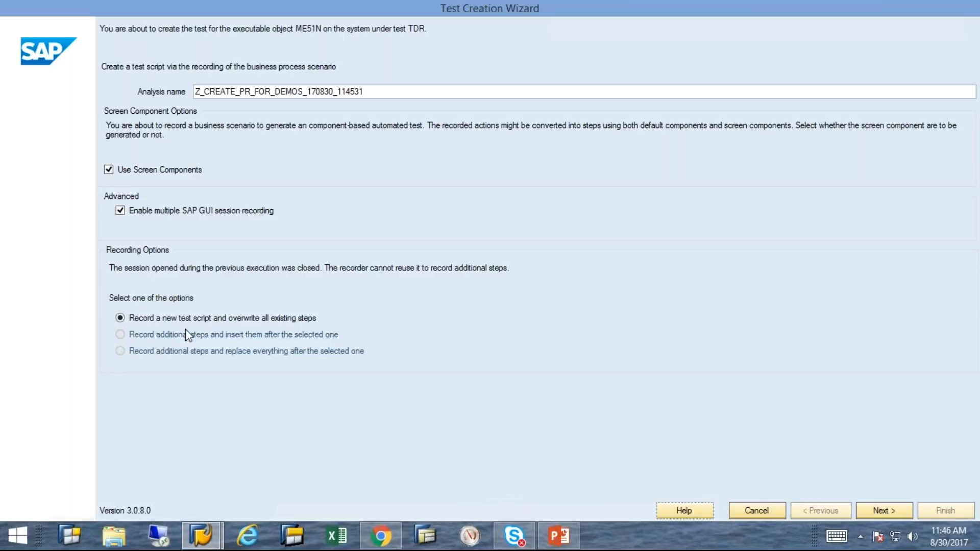
Start recording and enter material HT1007 for the first requisition item
{"action": "left_click", "coordinate": [884, 511]}
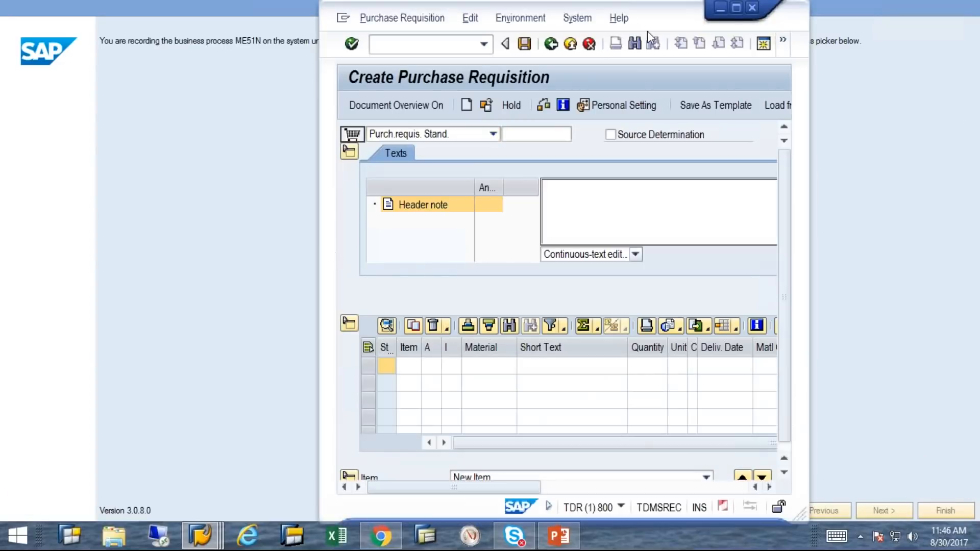
{"action": "left_click", "coordinate": [736, 7]}
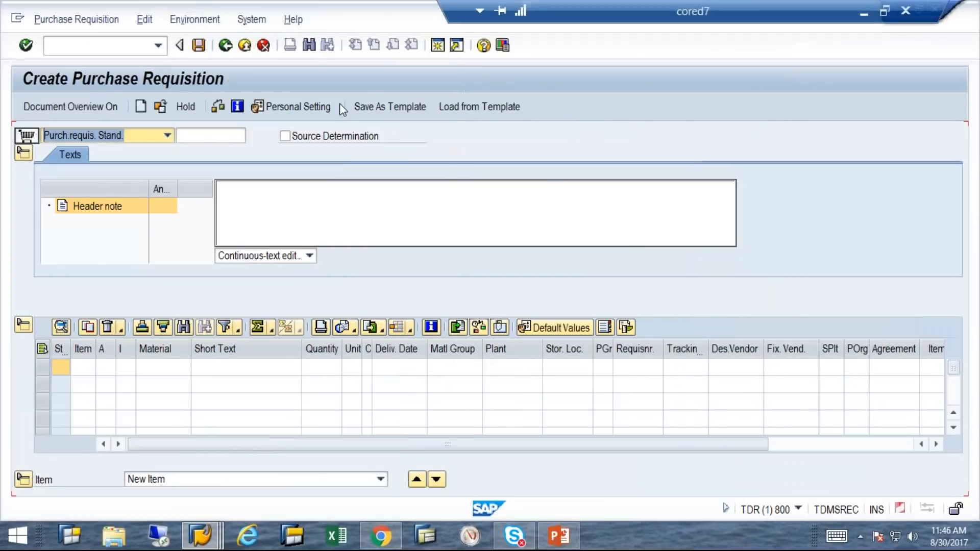
{"action": "left_click", "coordinate": [166, 369]}
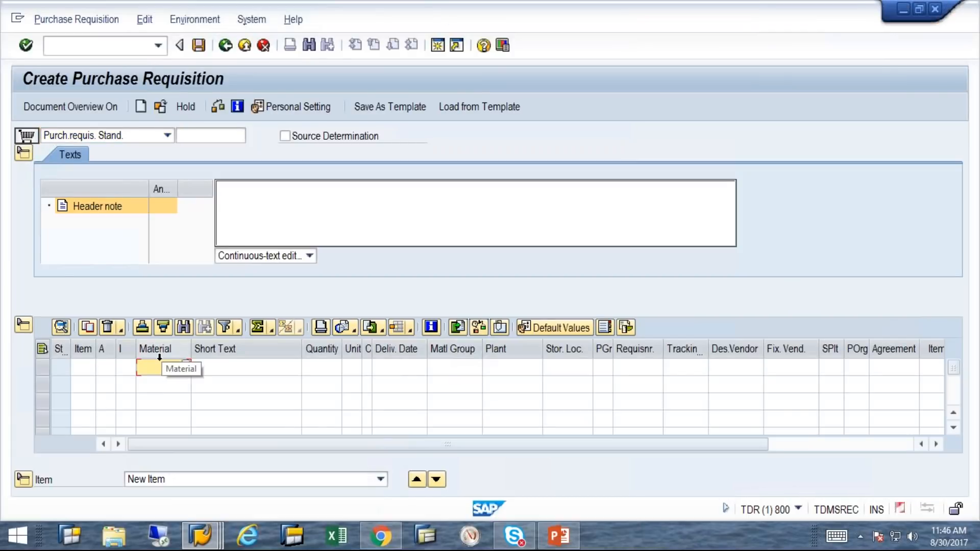
{"action": "type", "text": "ht1007"}
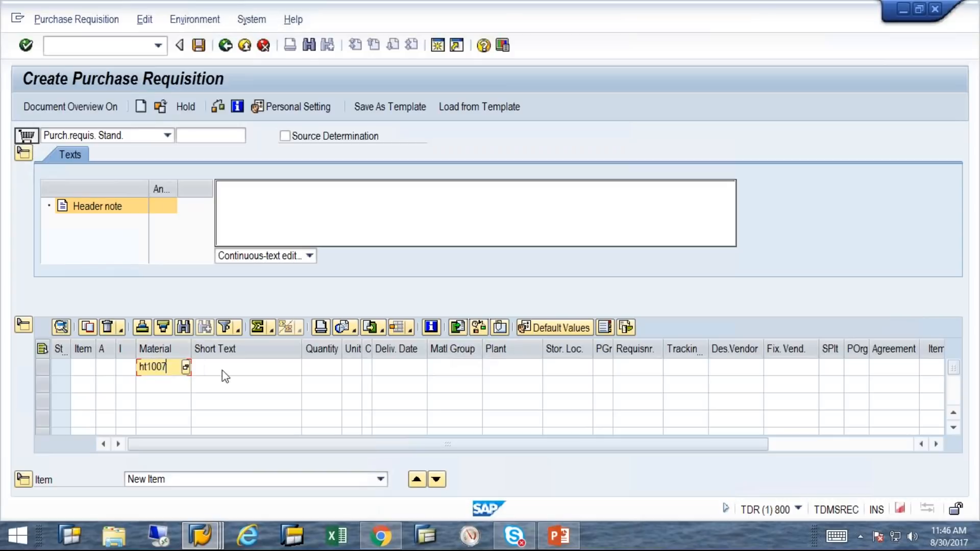
Enter quantity 10 and plant 3200, then check the item, which flags HT1007 as nonexistent
{"action": "left_click", "coordinate": [320, 373]}
{"action": "type", "text": "10"}
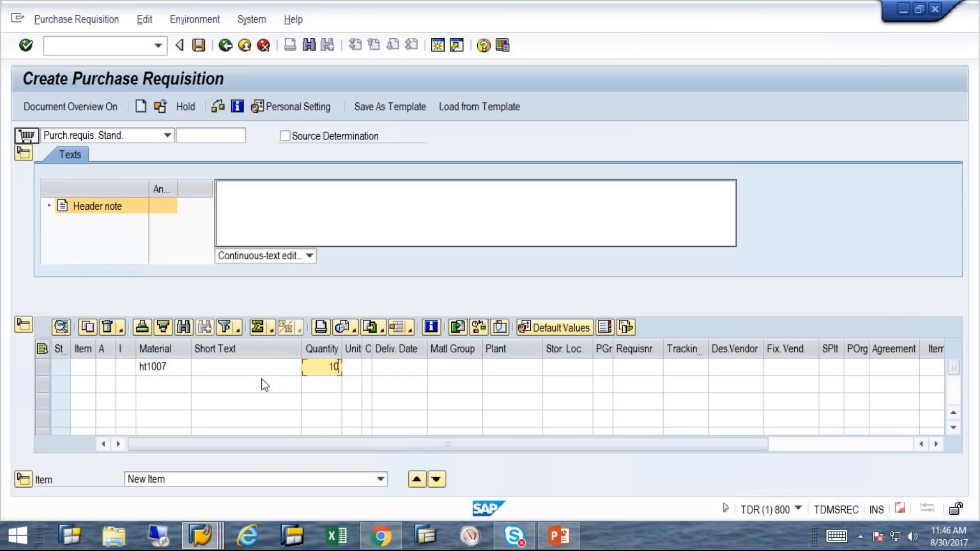
{"action": "left_click", "coordinate": [509, 364]}
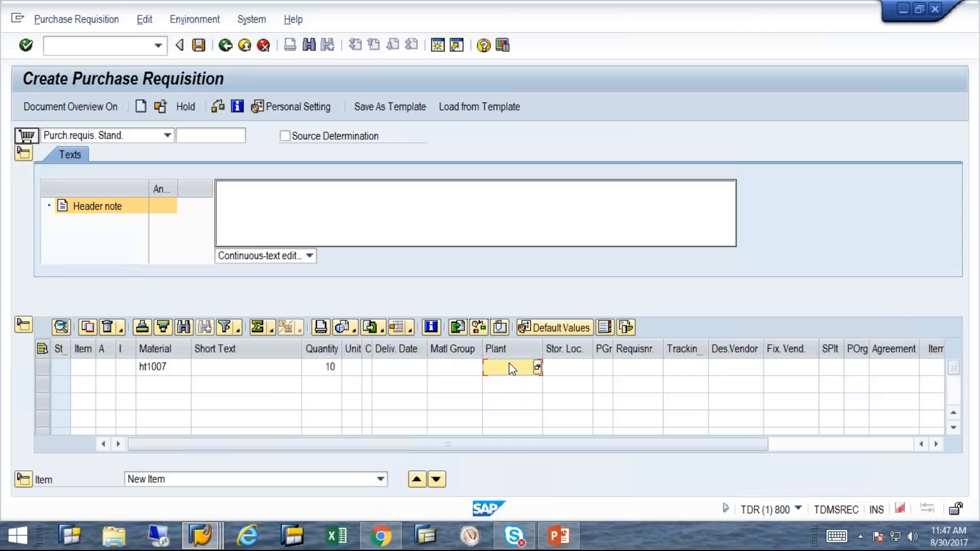
{"action": "type", "text": "3200"}
{"action": "left_click", "coordinate": [475, 389]}
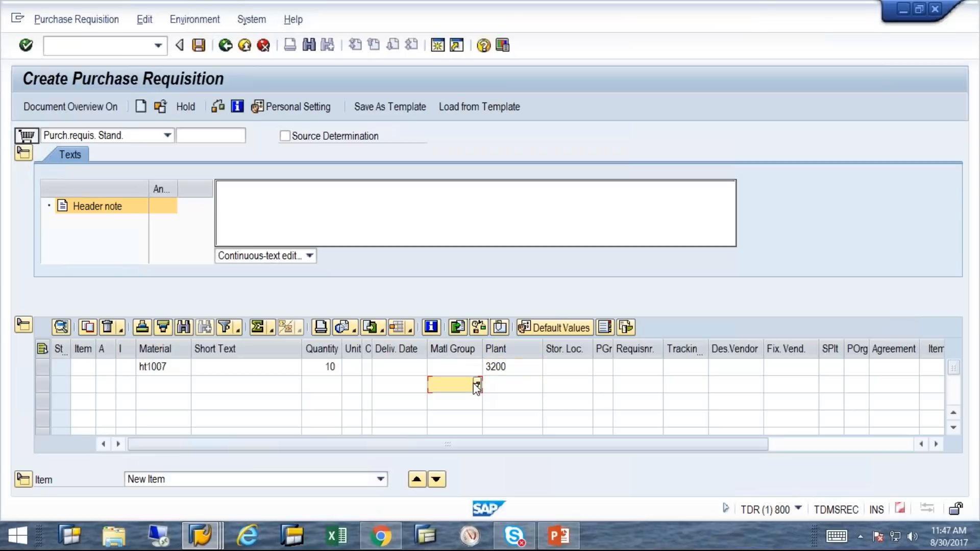
{"action": "left_click", "coordinate": [29, 48]}
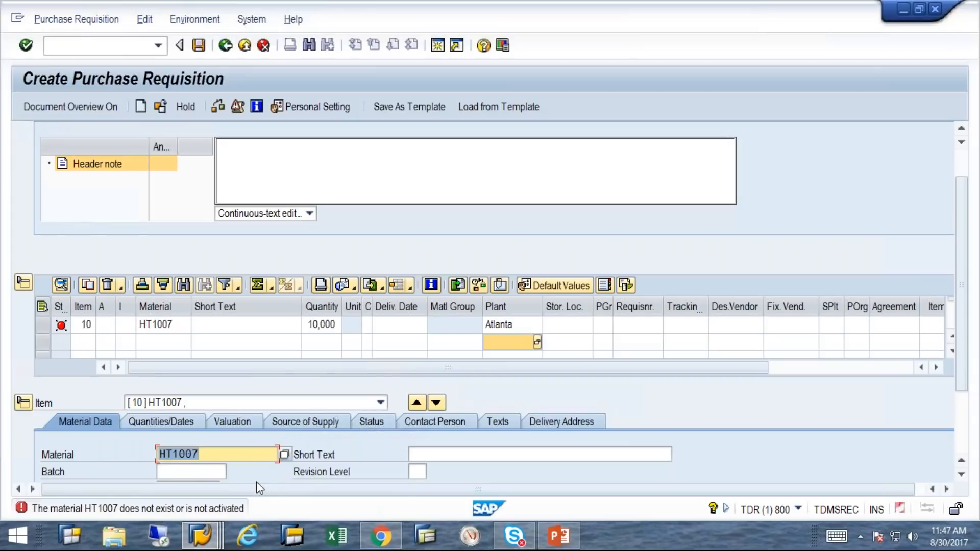
{"action": "left_click", "coordinate": [156, 326]}
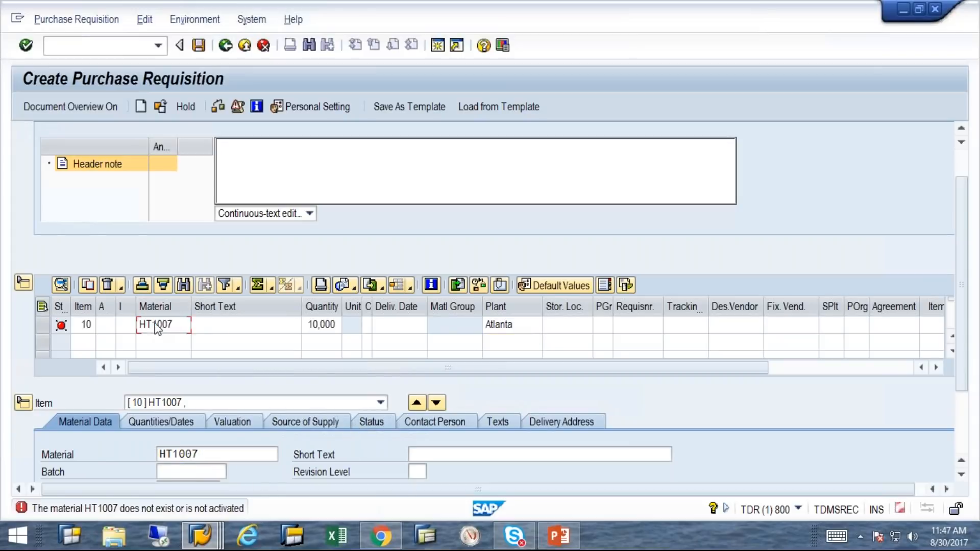
Re-enter item 10's material as HT1007 and validate it, redisplaying the material error
{"action": "key", "text": "BackSpace"}
{"action": "key", "text": "BackSpace"}
{"action": "key", "text": "BackSpace"}
{"action": "key", "text": "BackSpace"}
{"action": "key", "text": "BackSpace"}
{"action": "key", "text": "BackSpace"}
{"action": "type", "text": "ht"}
{"action": "key", "text": "BackSpace"}
{"action": "type", "text": "t1007"}
{"action": "key", "text": "Return"}
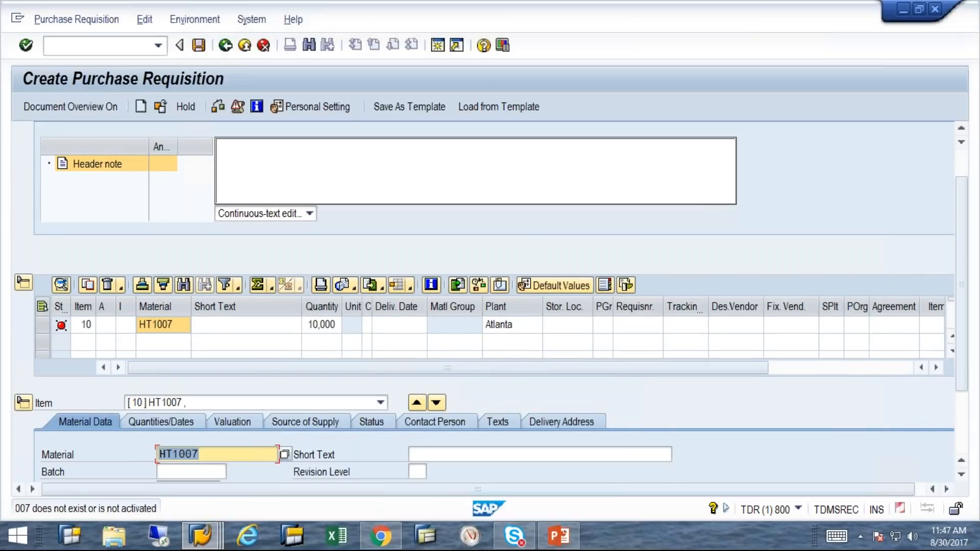
{"action": "key", "text": "Return"}
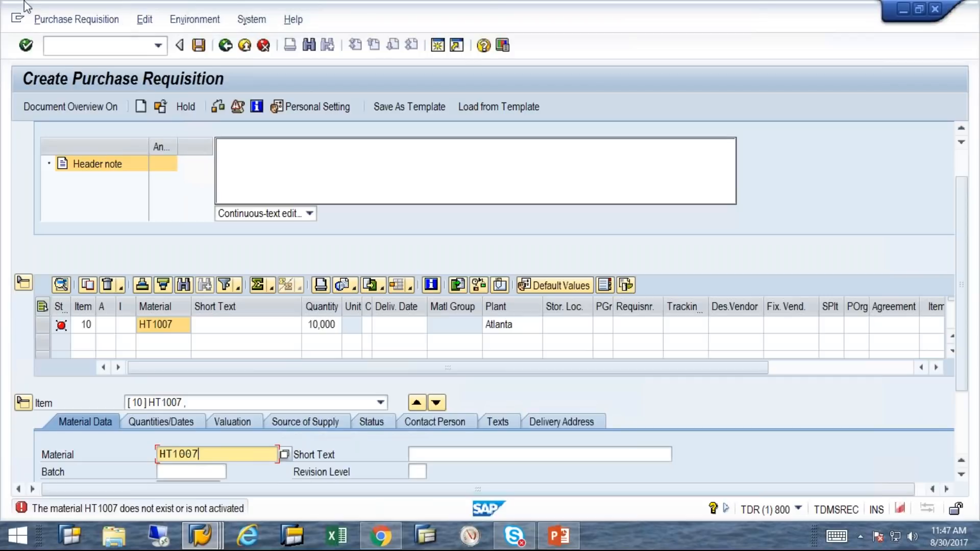
Exit the purchase requisition without saving, then bring the recording wizard forward
{"action": "left_click", "coordinate": [235, 45]}
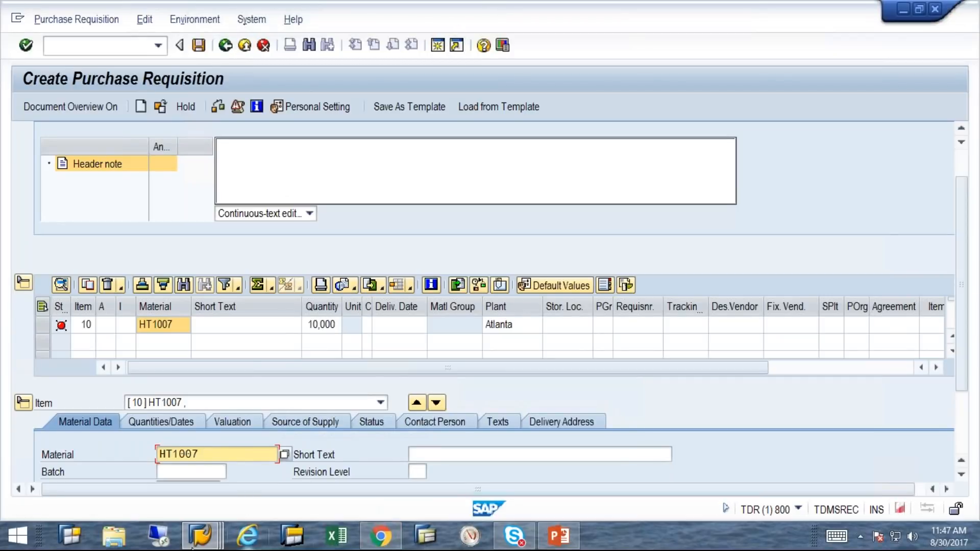
{"action": "mouse_move", "coordinate": [196, 544]}
{"action": "left_click", "coordinate": [375, 473]}
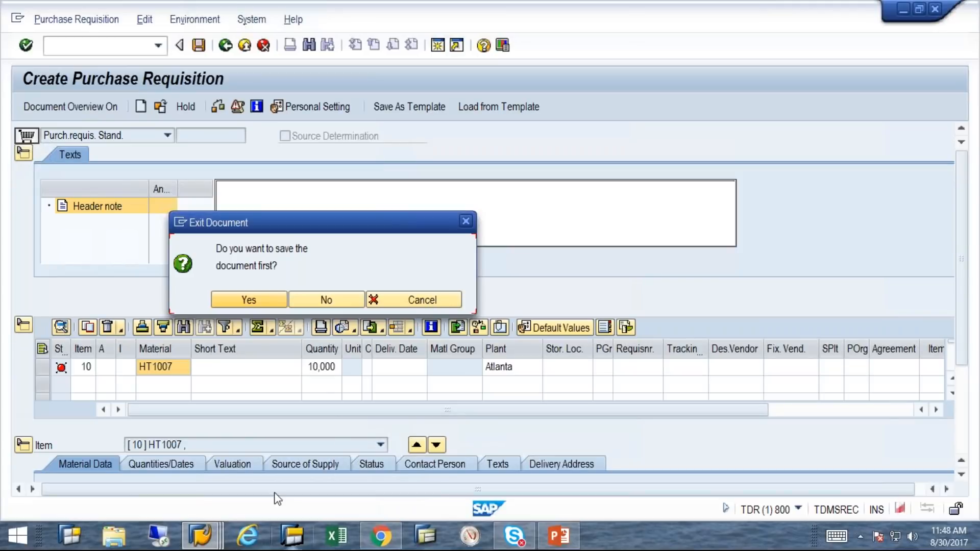
{"action": "left_click", "coordinate": [313, 301]}
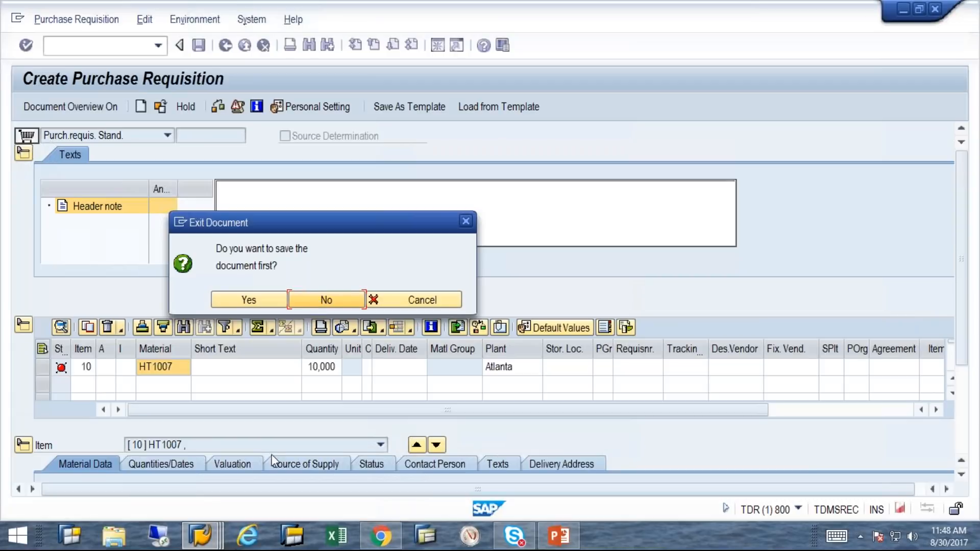
{"action": "mouse_move", "coordinate": [215, 540]}
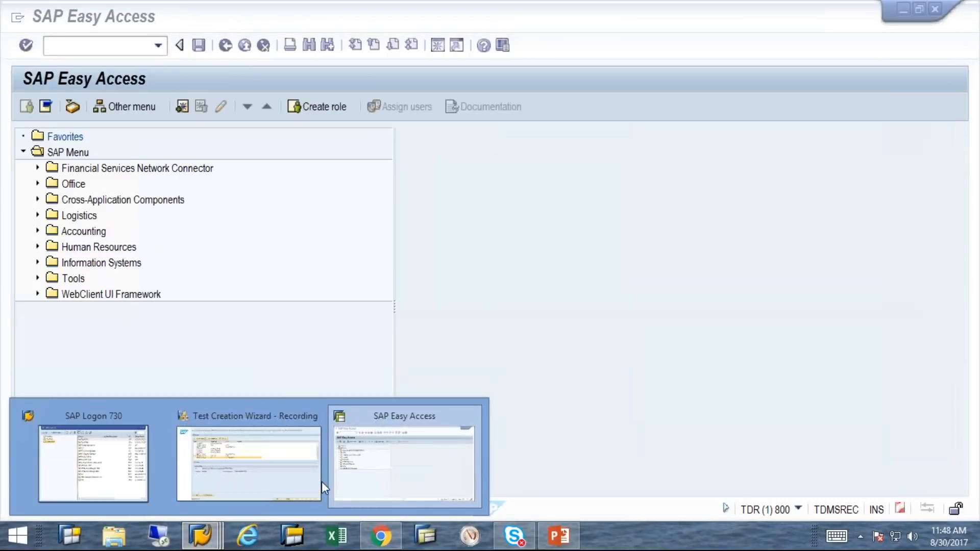
{"action": "left_click", "coordinate": [244, 473]}
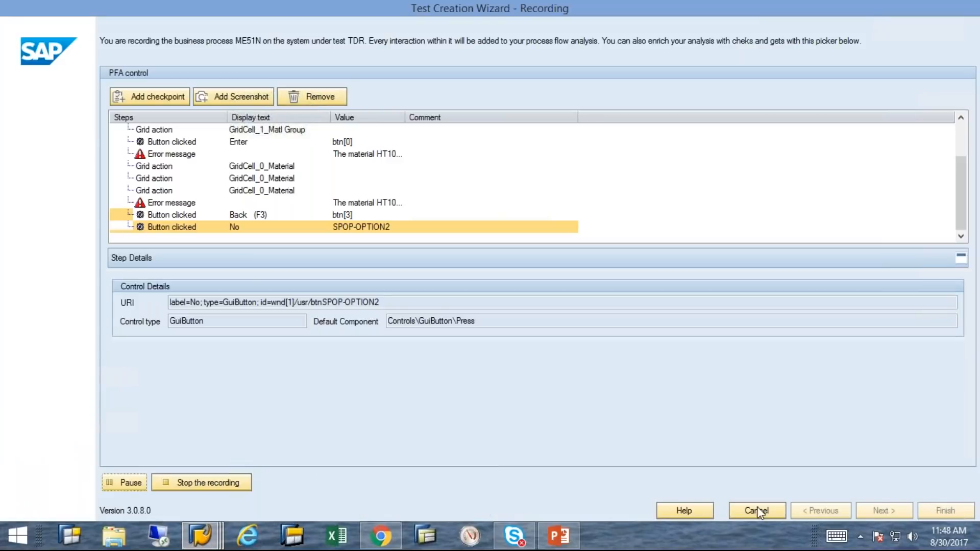
Cancel and stop the recording, then close the wizard's Recording canceled report
{"action": "left_click", "coordinate": [762, 510]}
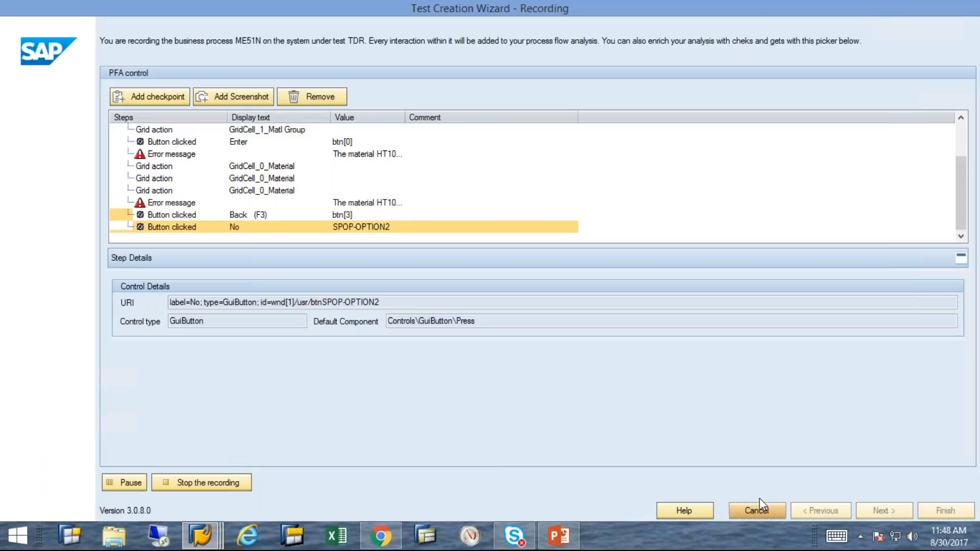
{"action": "left_click", "coordinate": [200, 483]}
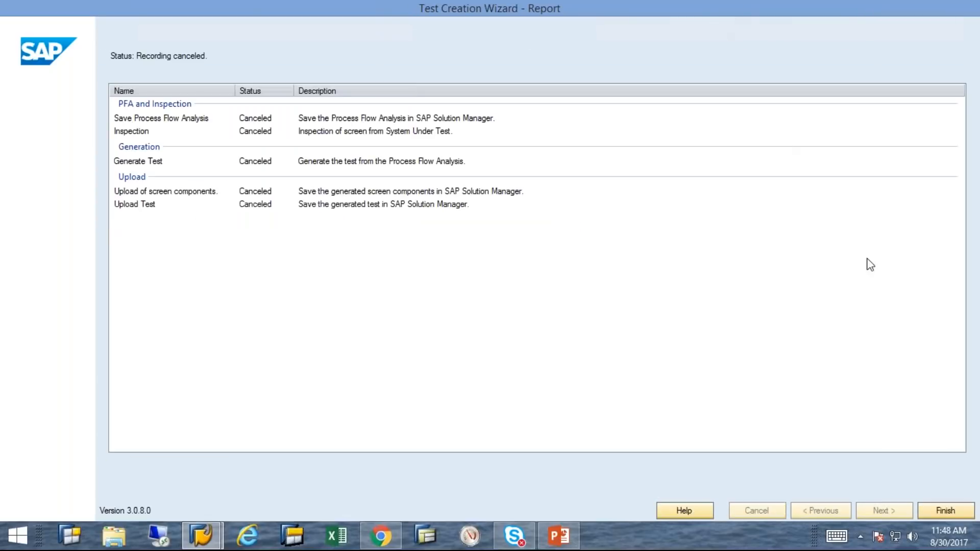
{"action": "left_click", "coordinate": [952, 511]}
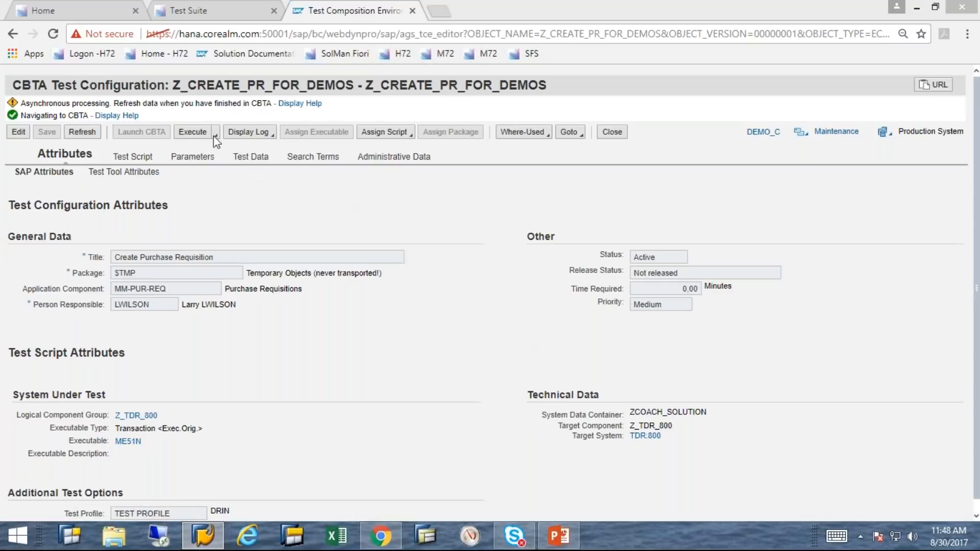
Review the test's parameters, selecting GRIDCELL_0_MATERIAL with material ht-1007
{"action": "left_click", "coordinate": [195, 159]}
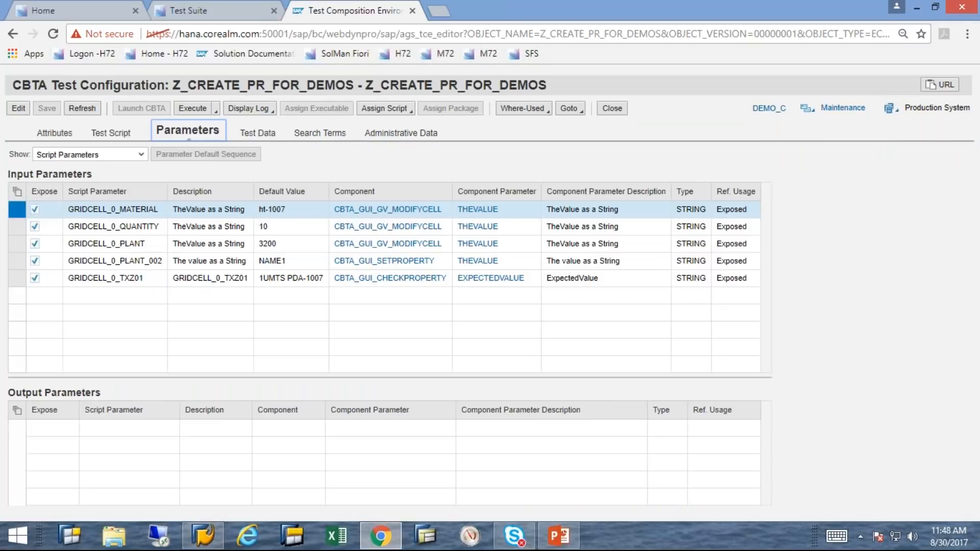
{"action": "left_click", "coordinate": [276, 213]}
{"action": "left_click", "coordinate": [188, 114]}
{"action": "left_click", "coordinate": [15, 109]}
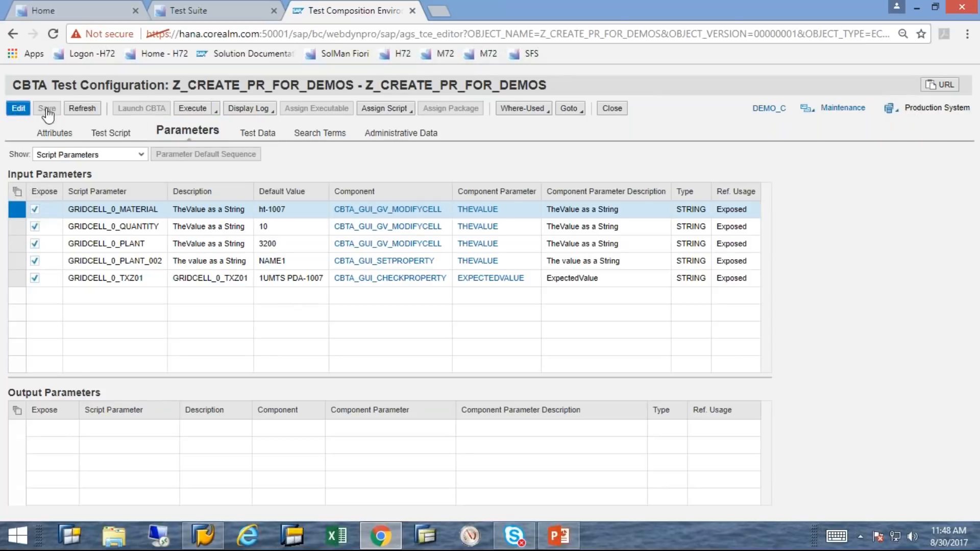
Switch to edit mode and relaunch CBTA, dismissing the blank popup, to reach the wizard
{"action": "left_click", "coordinate": [18, 108]}
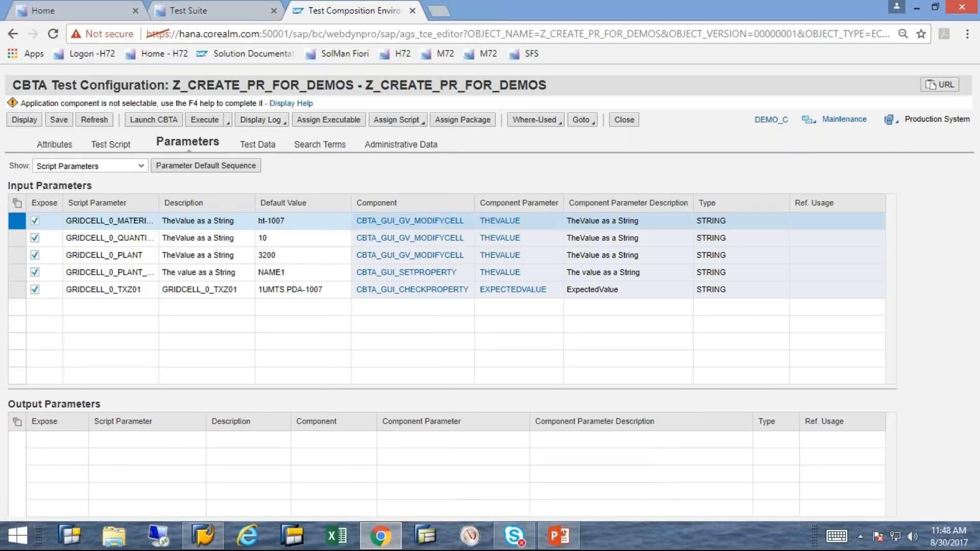
{"action": "left_click", "coordinate": [152, 121]}
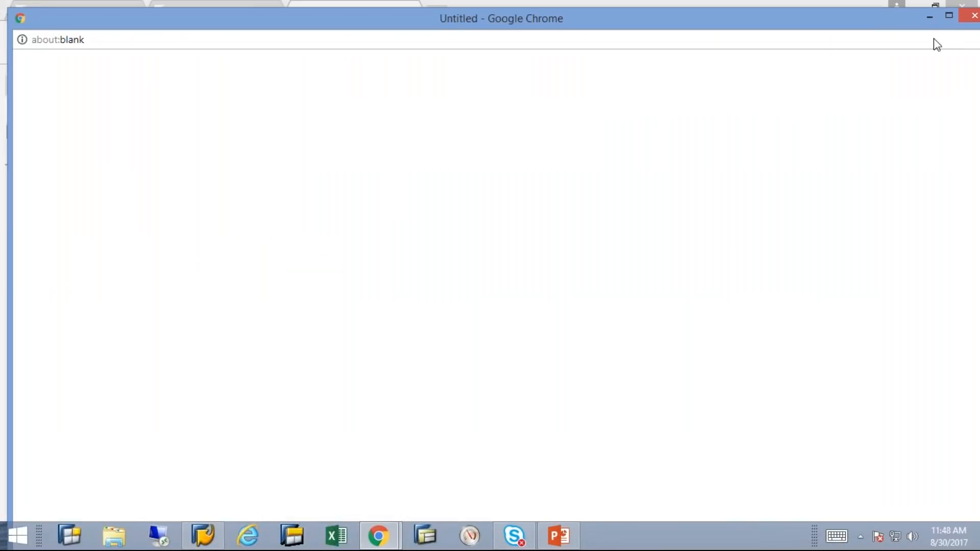
{"action": "left_click", "coordinate": [964, 15]}
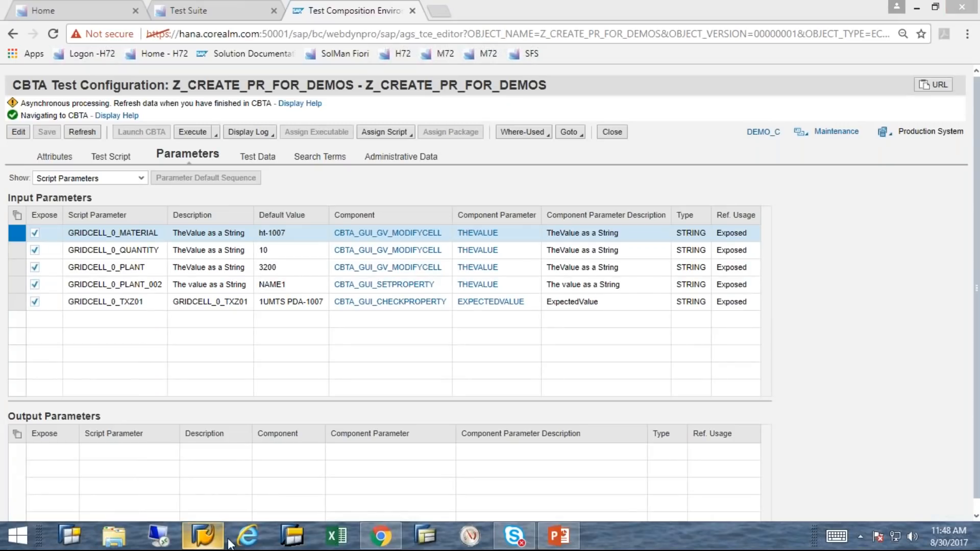
{"action": "left_click", "coordinate": [204, 541]}
{"action": "mouse_move", "coordinate": [649, 1]}
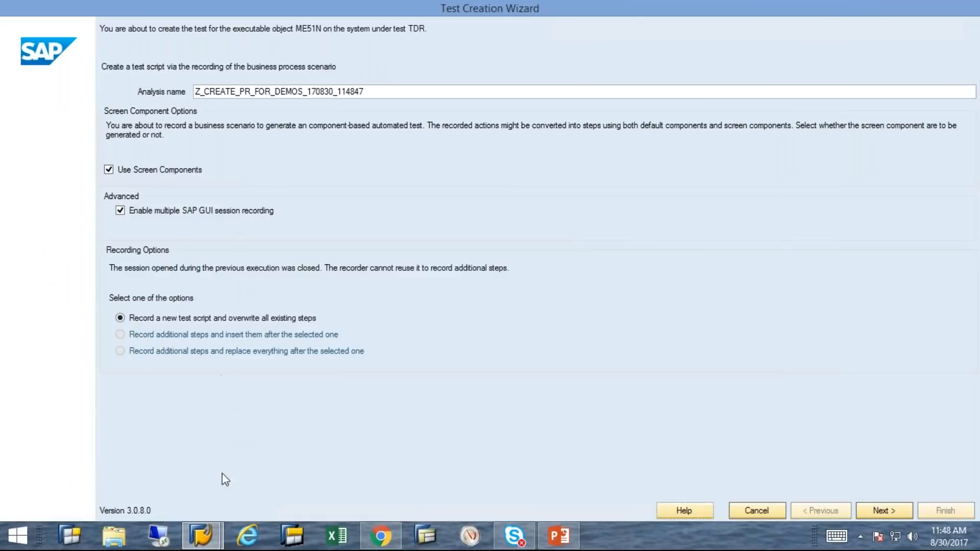
Start recording a new ME51N test script on TDR
{"action": "left_click", "coordinate": [903, 513]}
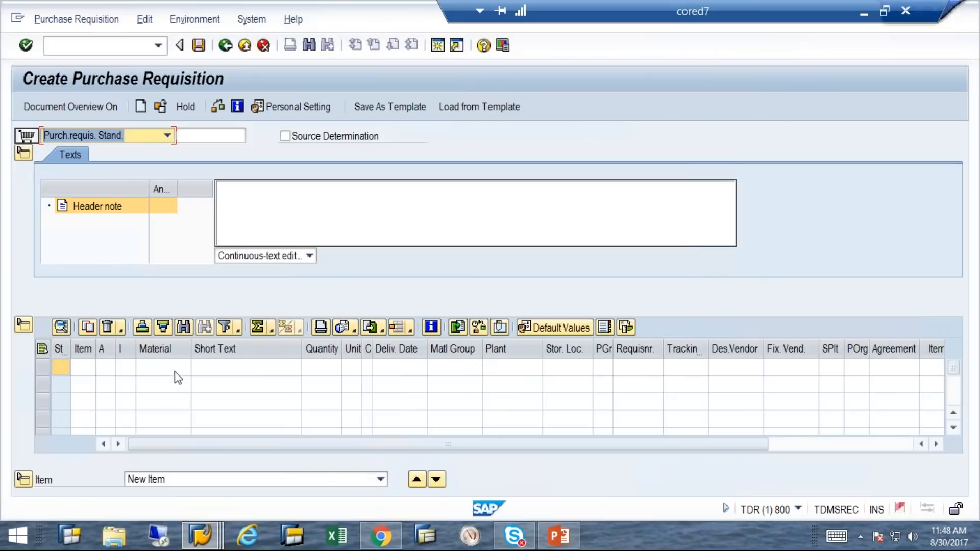
Enter item ht-1007, quantity 10, plant 3200, validate the row, and return to the wizard
{"action": "left_click", "coordinate": [176, 368]}
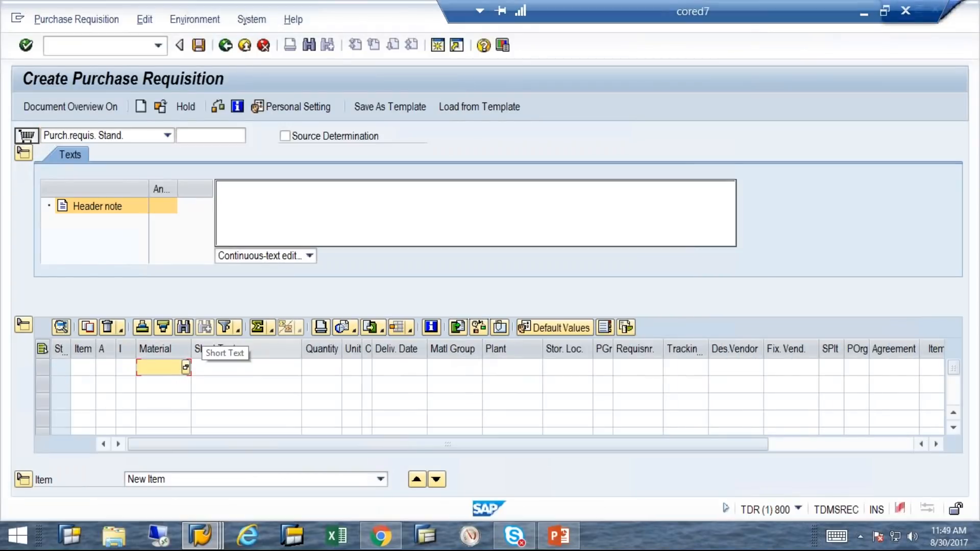
{"action": "type", "text": "ht-1007"}
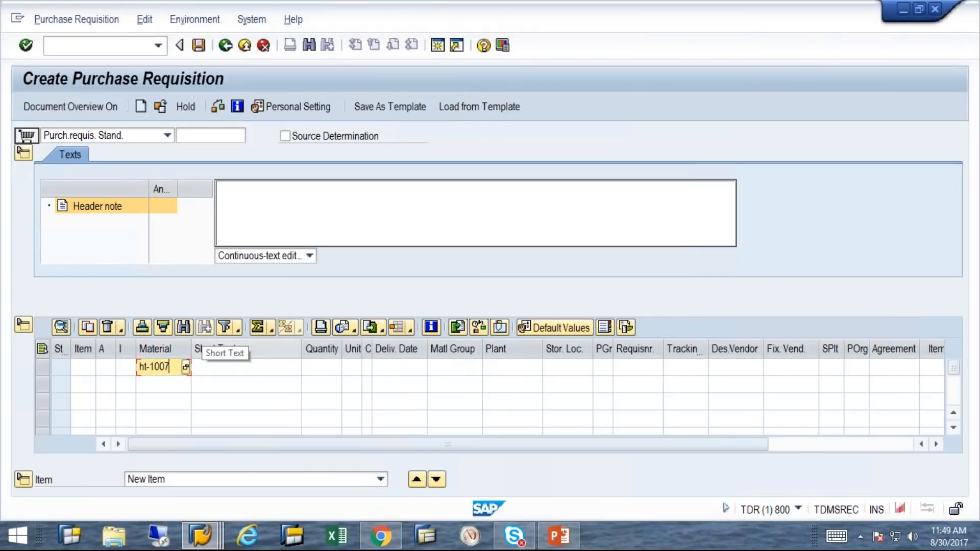
{"action": "left_click", "coordinate": [307, 368]}
{"action": "type", "text": "10"}
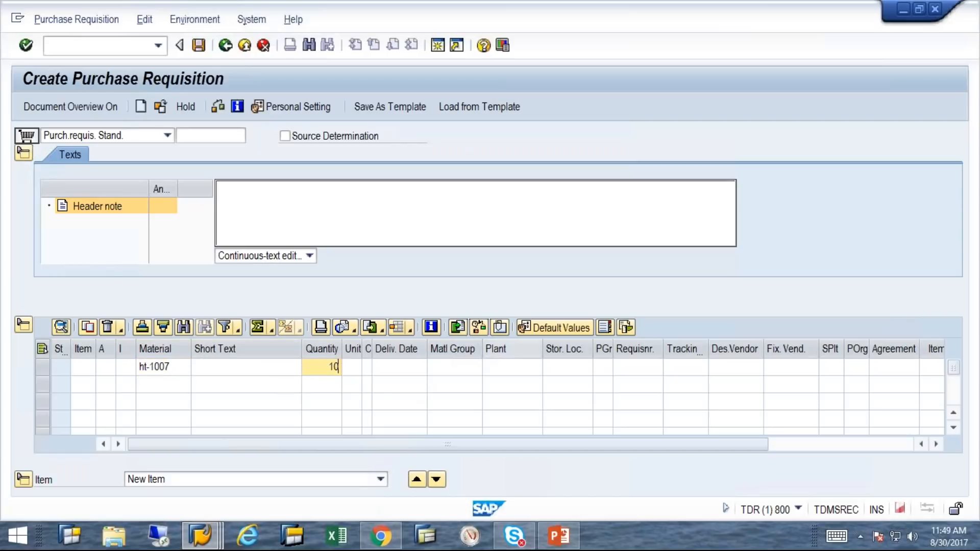
{"action": "left_click", "coordinate": [503, 366]}
{"action": "type", "text": "3200"}
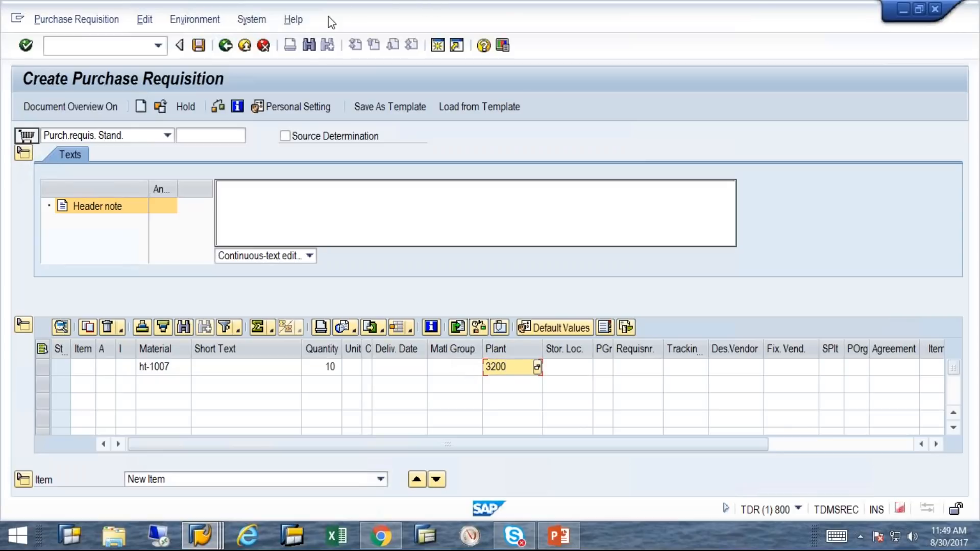
{"action": "key", "text": "Return"}
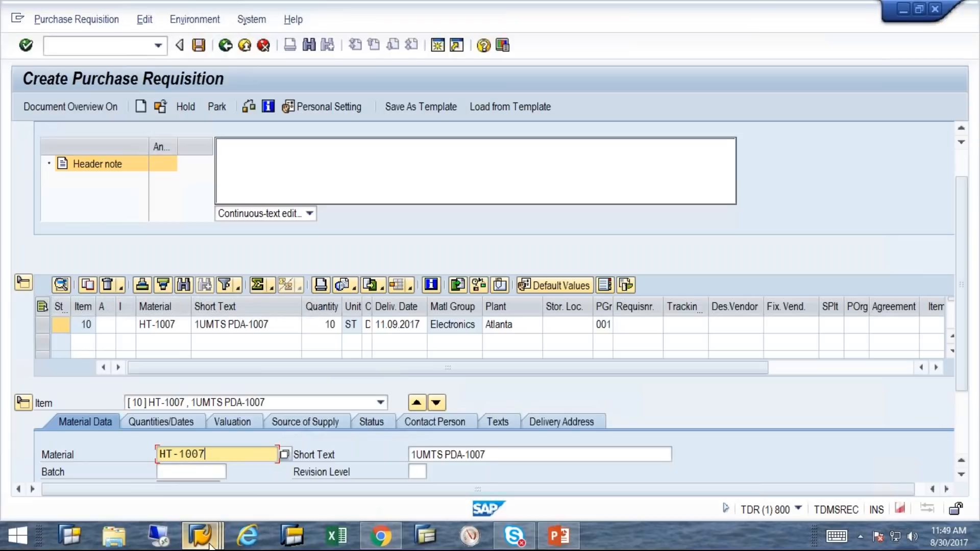
{"action": "mouse_move", "coordinate": [209, 545]}
{"action": "left_click", "coordinate": [273, 476]}
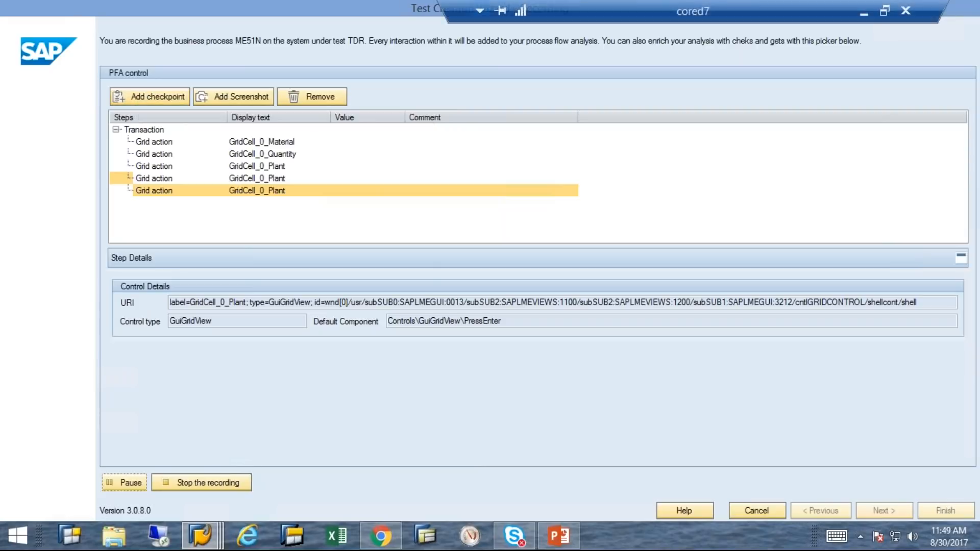
Add a checkpoint verifying the Short Text cell equals 1UMTS PDA-1007
{"action": "left_click", "coordinate": [166, 96]}
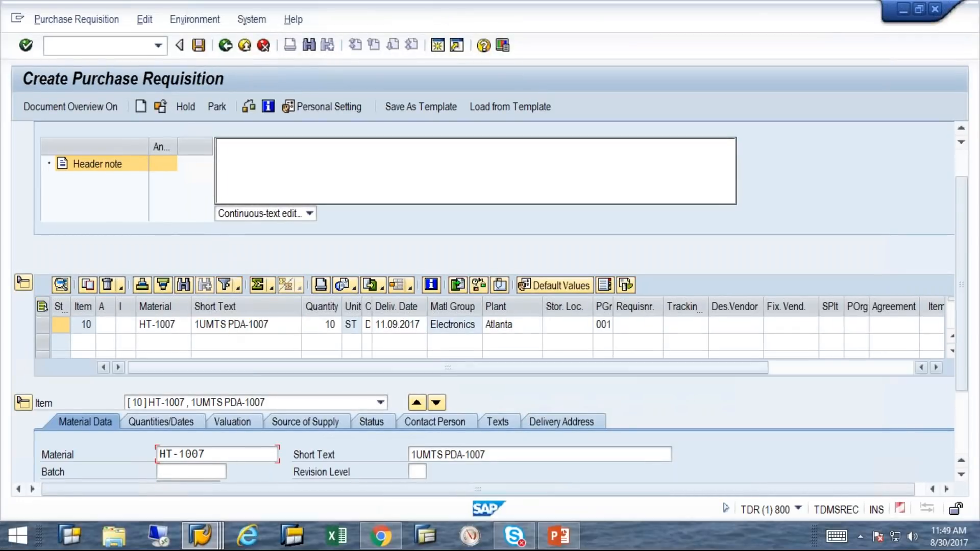
{"action": "mouse_move", "coordinate": [214, 541]}
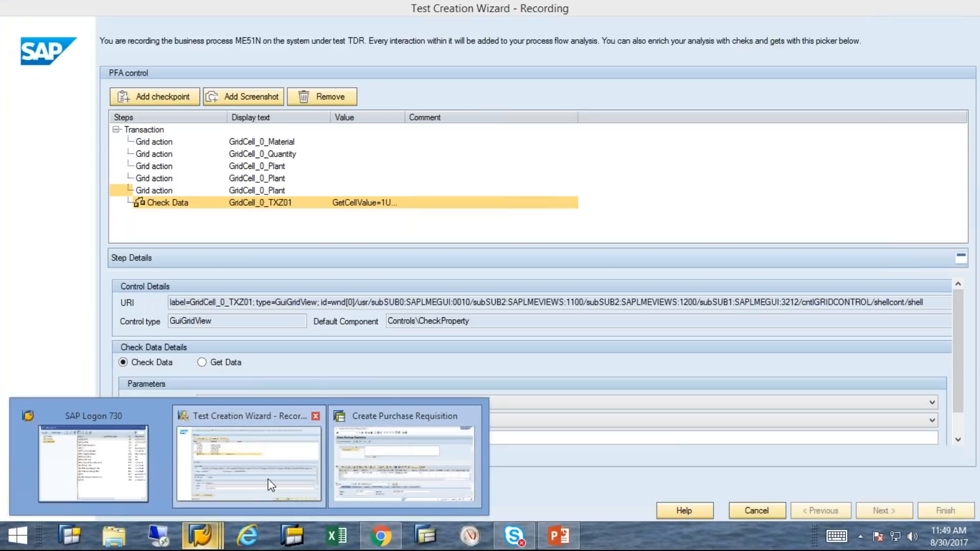
{"action": "left_click", "coordinate": [270, 480]}
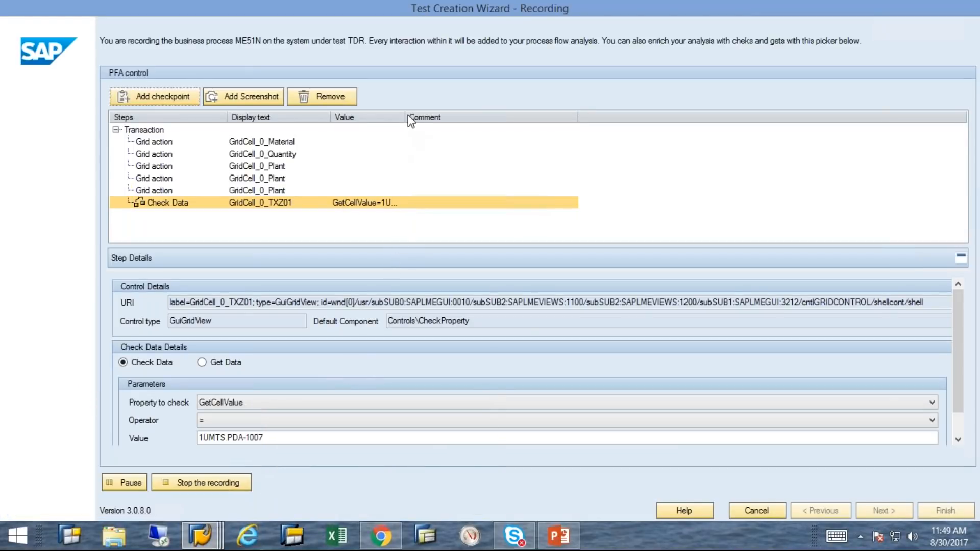
{"action": "left_click_drag", "start_coordinate": [415, 113], "coordinate": [444, 122]}
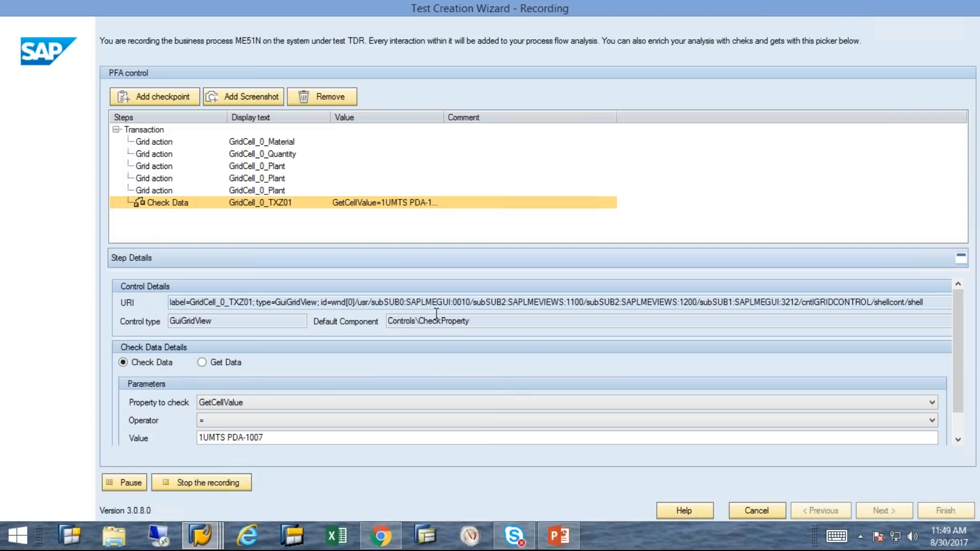
Keep GetCellValue as the checked property and add a Capture Screenshot step
{"action": "left_click", "coordinate": [932, 403]}
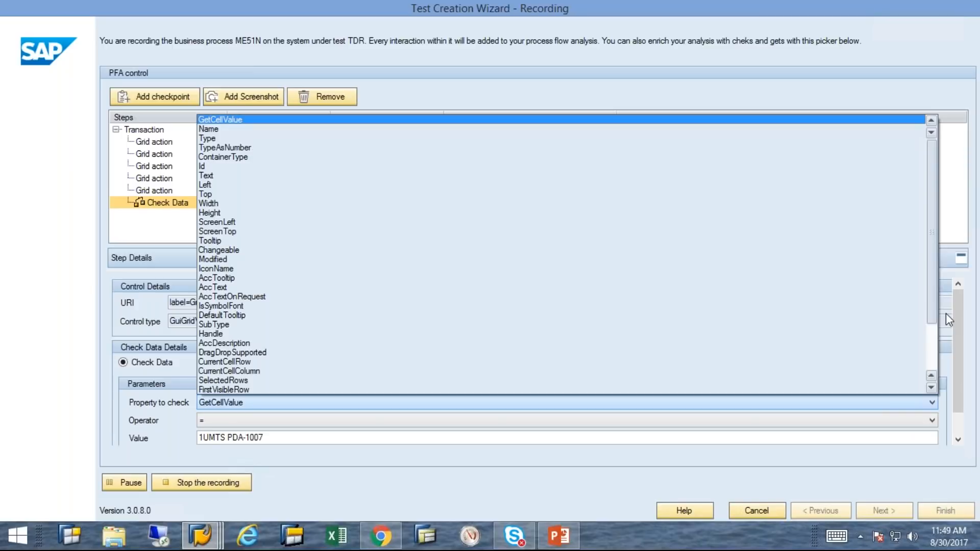
{"action": "left_click_drag", "start_coordinate": [935, 320], "coordinate": [966, 201]}
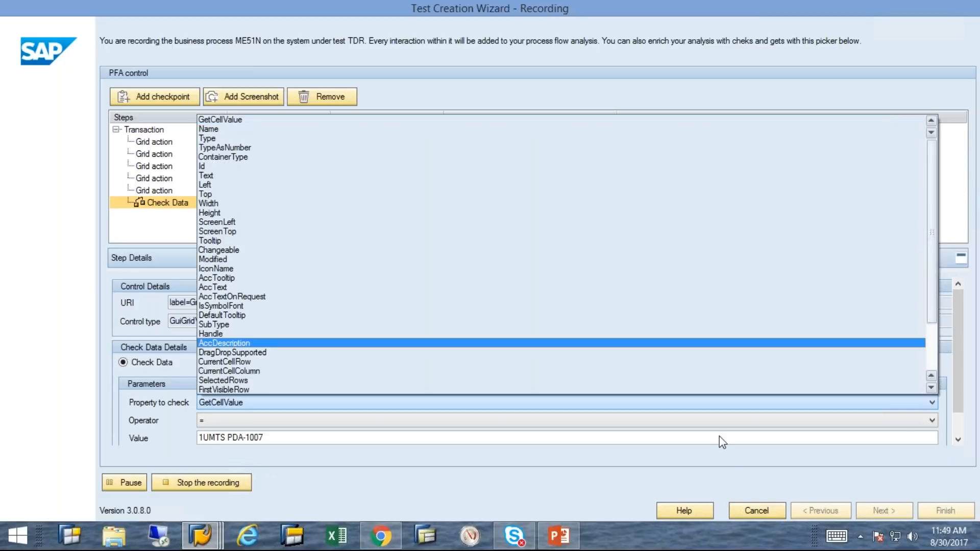
{"action": "left_click", "coordinate": [877, 450]}
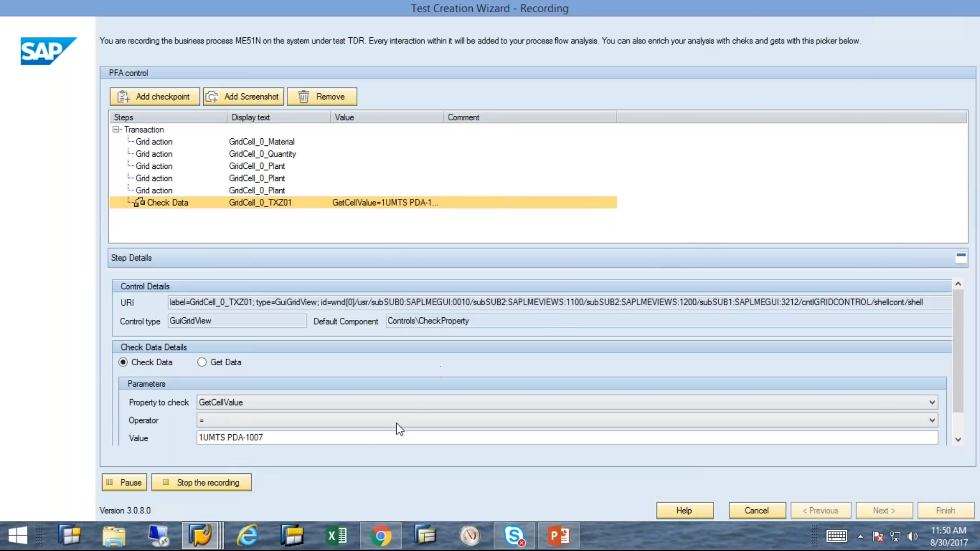
{"action": "left_click", "coordinate": [247, 96]}
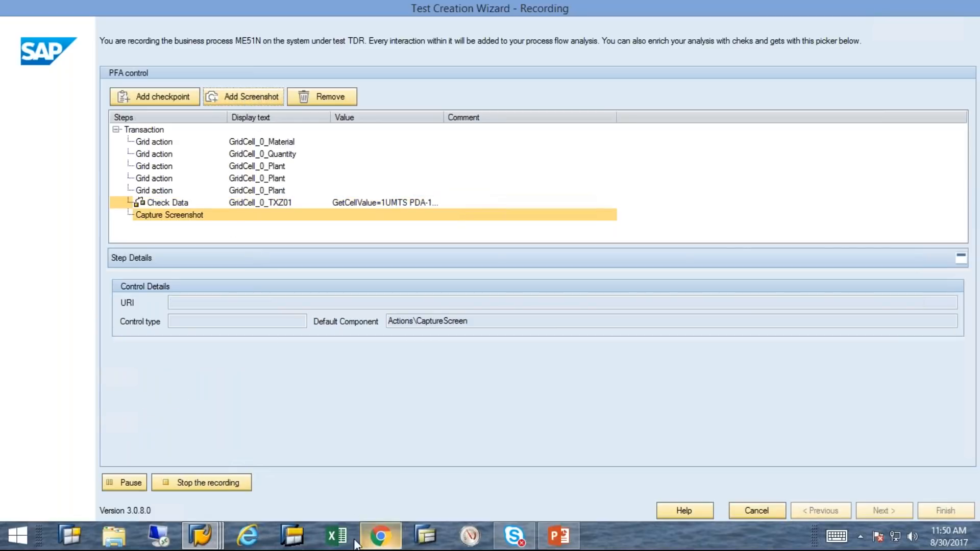
Check the Z_CREATE_PR_FOR_DEMOS parameters in Chrome, then return to the requisition screen
{"action": "left_click", "coordinate": [257, 546]}
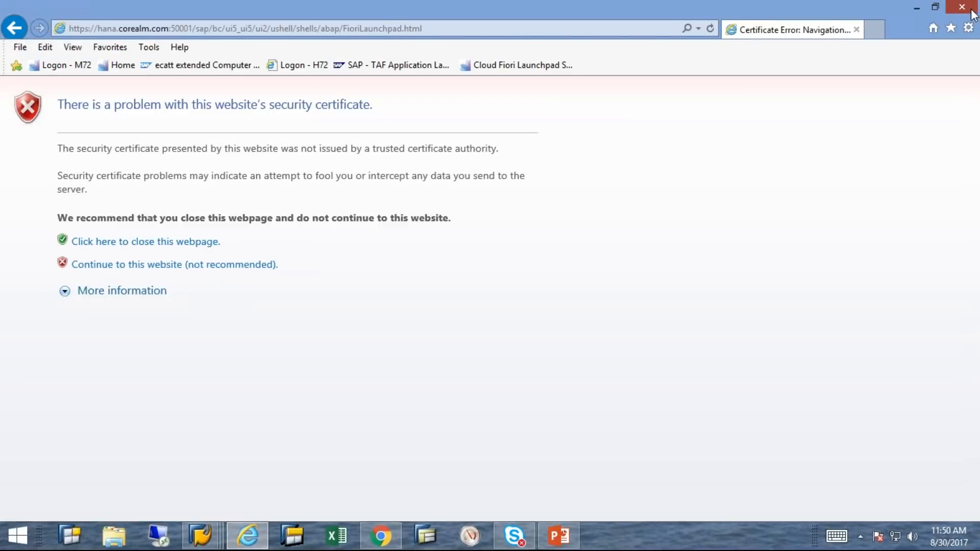
{"action": "left_click", "coordinate": [971, 9]}
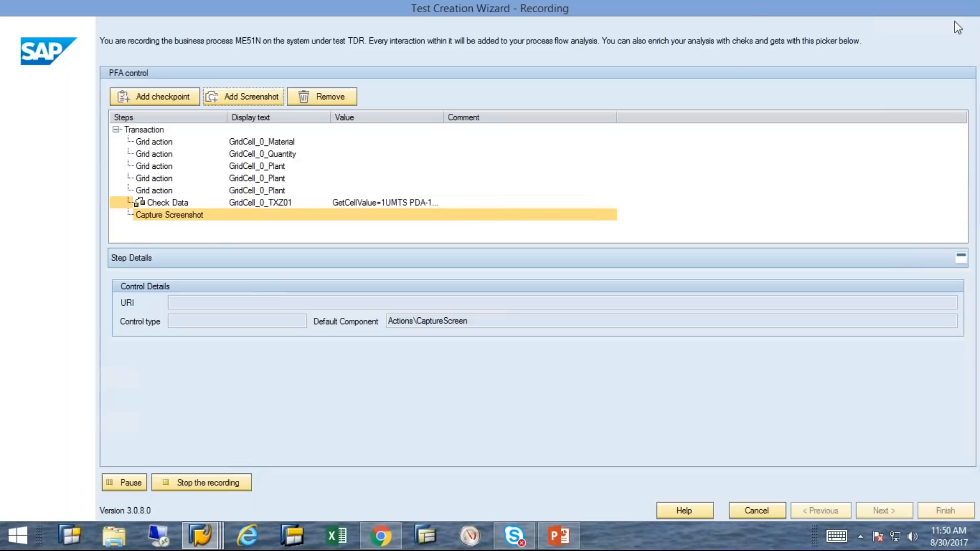
{"action": "left_click", "coordinate": [382, 543]}
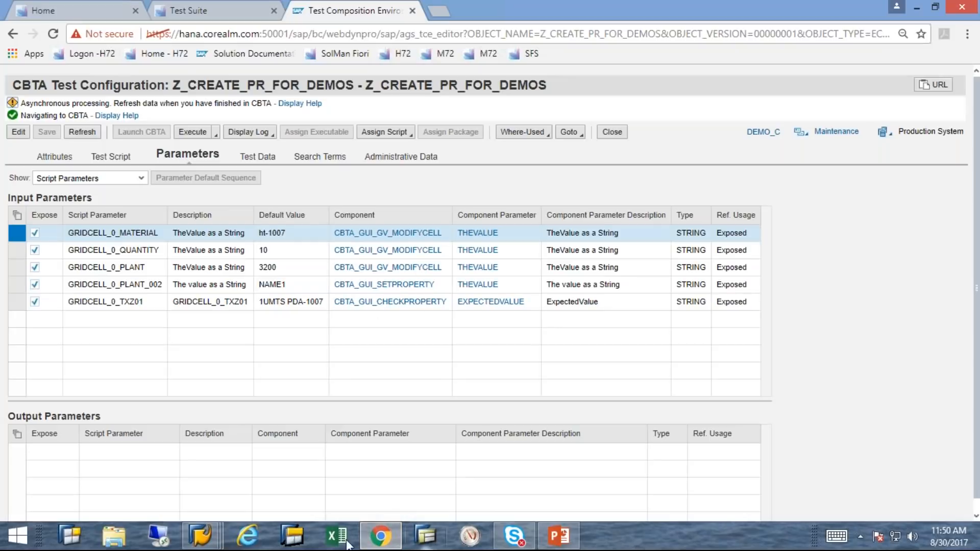
{"action": "mouse_move", "coordinate": [212, 542]}
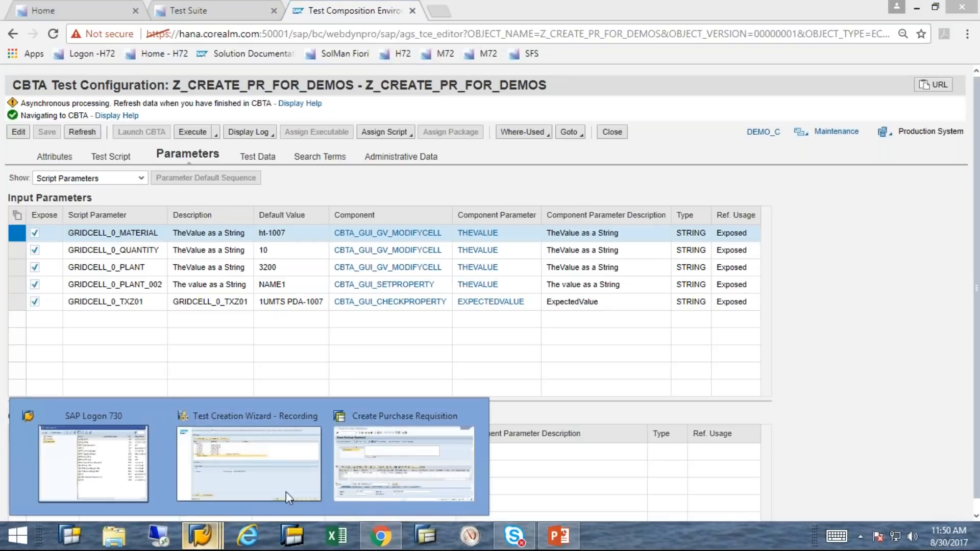
{"action": "left_click", "coordinate": [361, 474]}
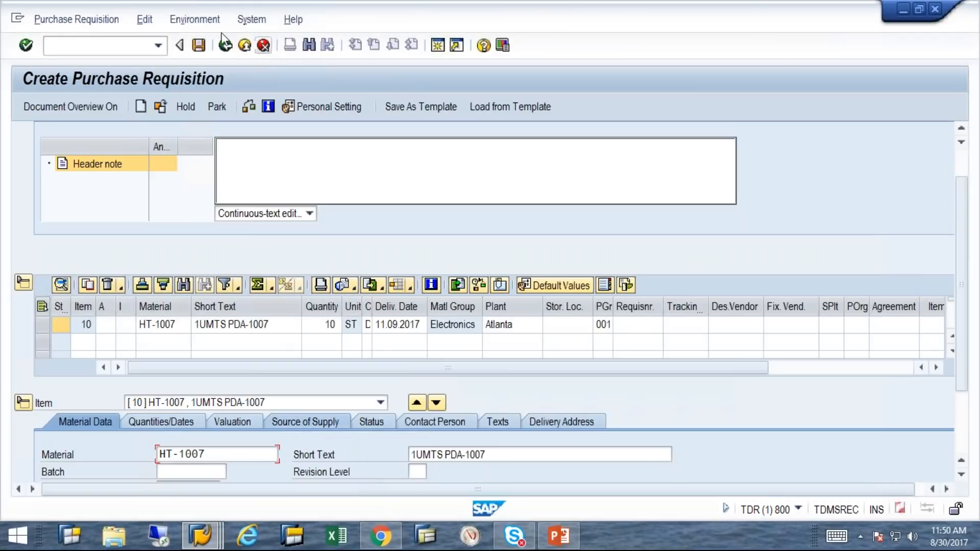
Exit the requisition answering Yes to save it, back to Easy Access, then the wizard
{"action": "left_click", "coordinate": [226, 45]}
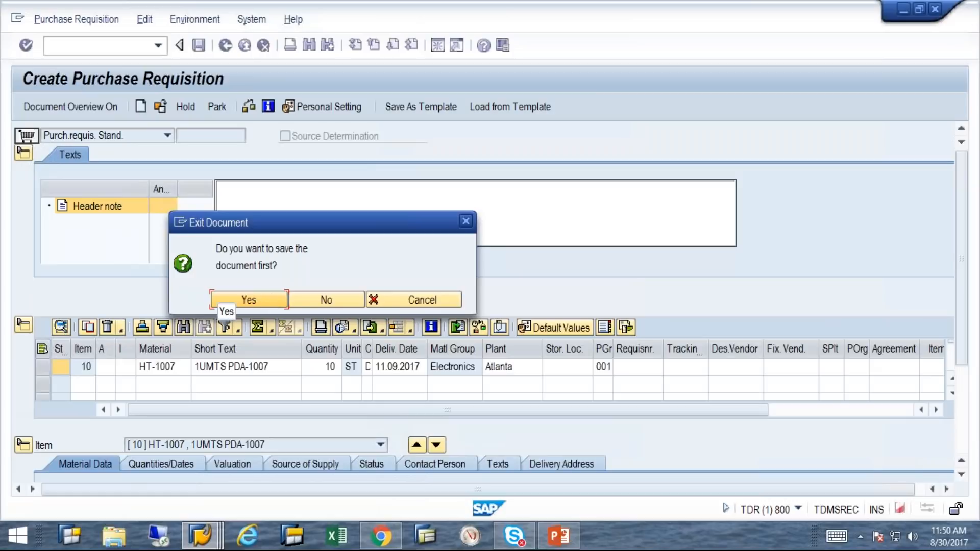
{"action": "left_click", "coordinate": [280, 300]}
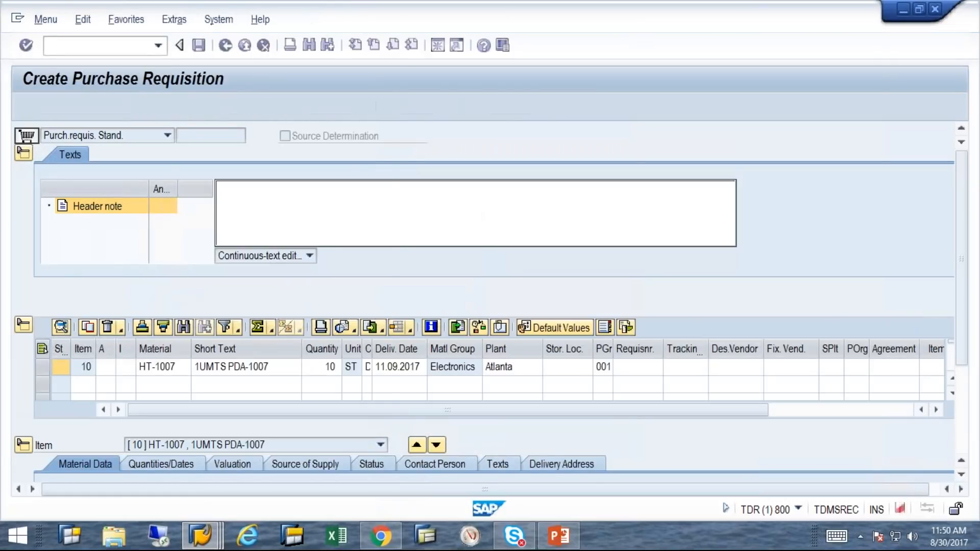
{"action": "left_click", "coordinate": [206, 530]}
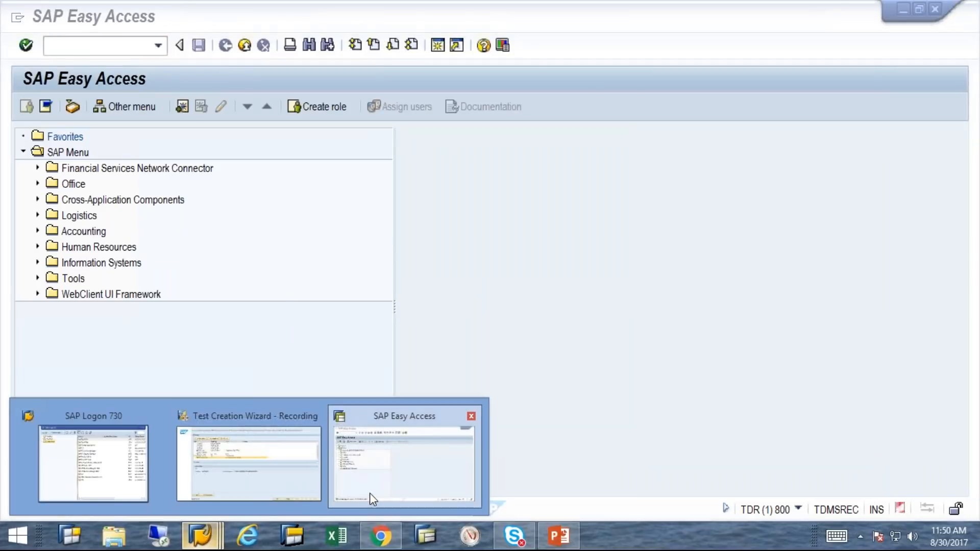
{"action": "left_click", "coordinate": [353, 492]}
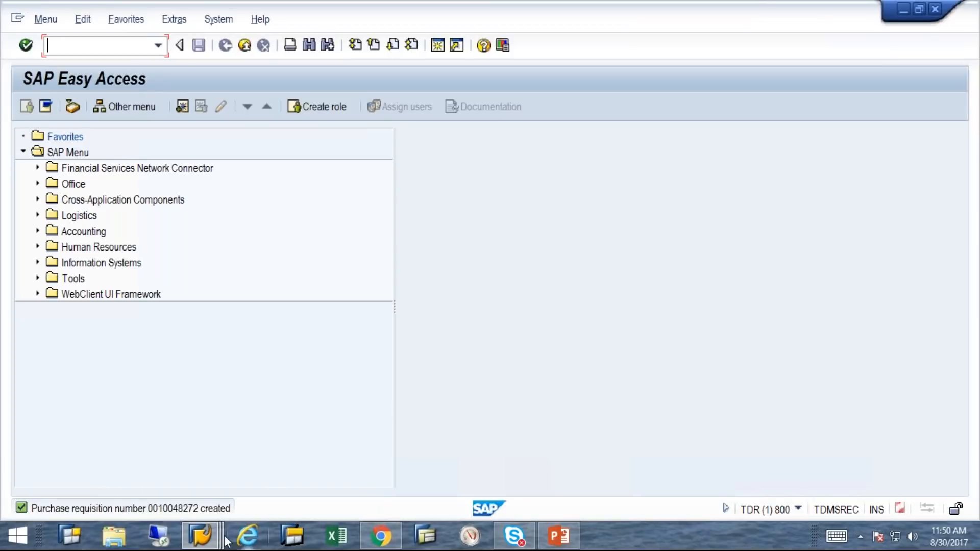
{"action": "mouse_move", "coordinate": [201, 536]}
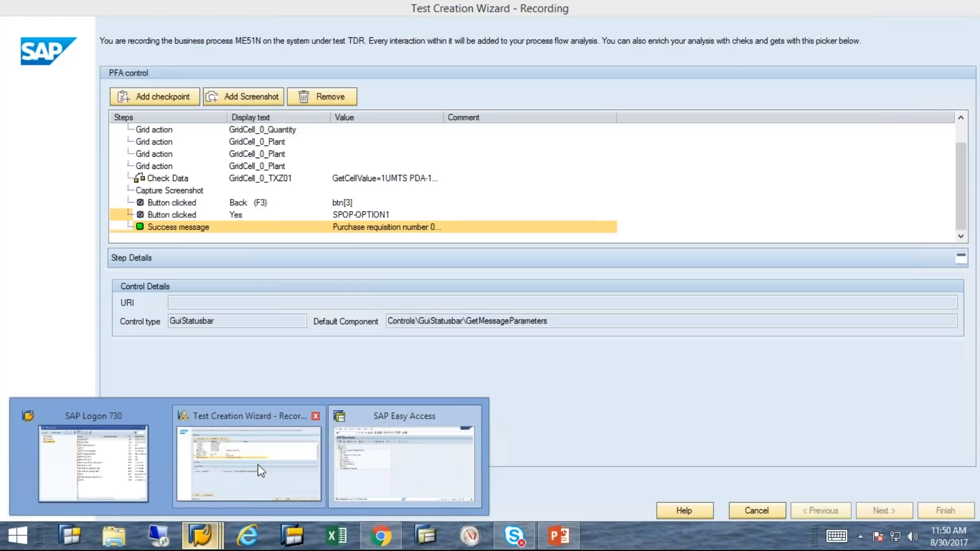
{"action": "left_click", "coordinate": [258, 464]}
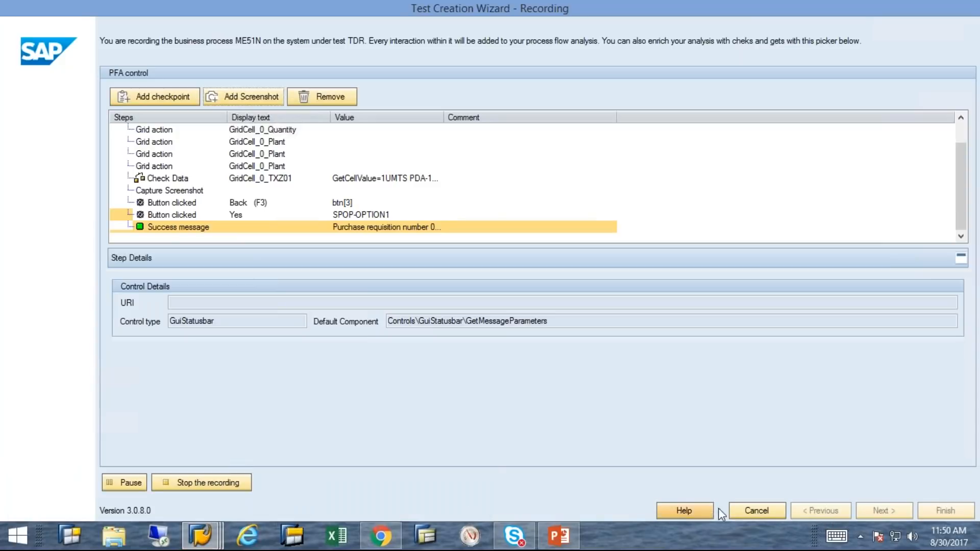
Cancel the recording without generating a test and close the wizard's report
{"action": "left_click", "coordinate": [232, 483]}
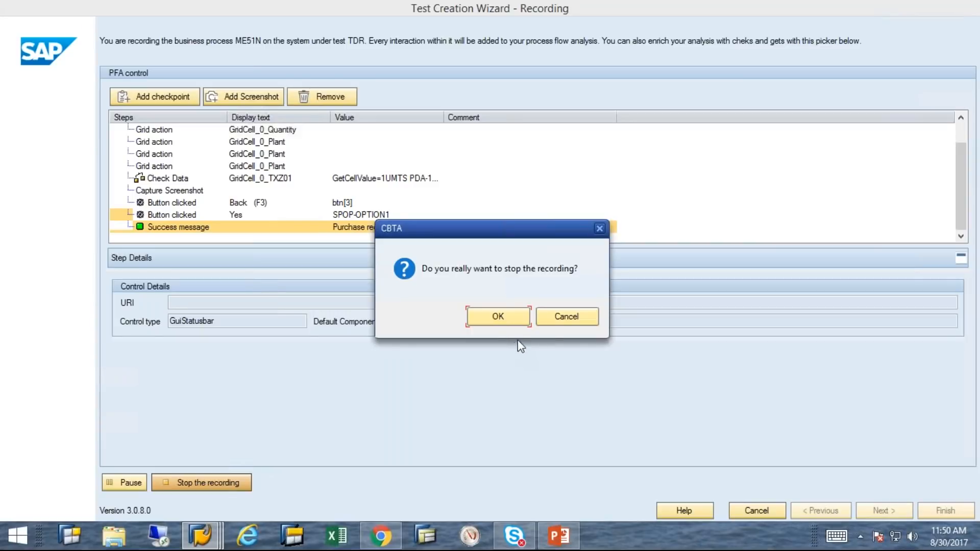
{"action": "left_click", "coordinate": [566, 321]}
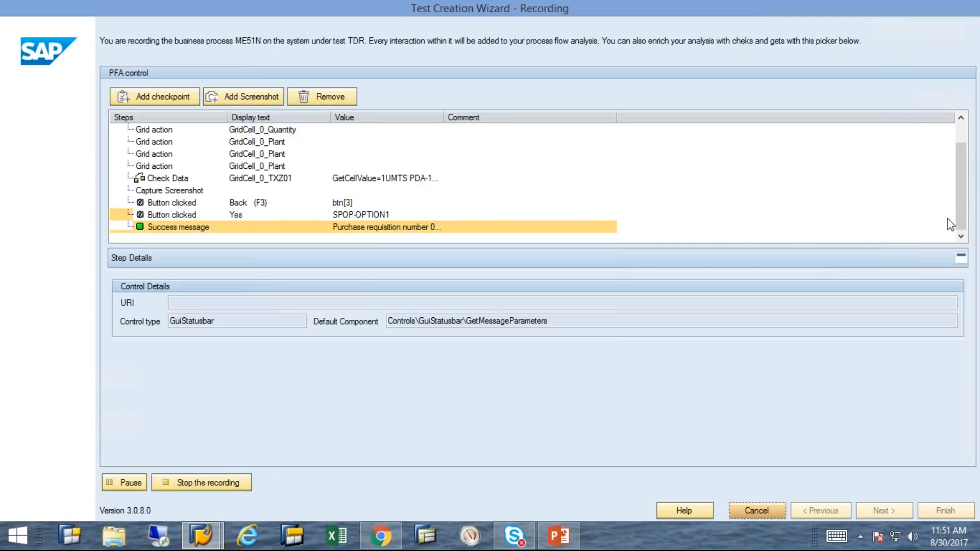
{"action": "left_click", "coordinate": [733, 509]}
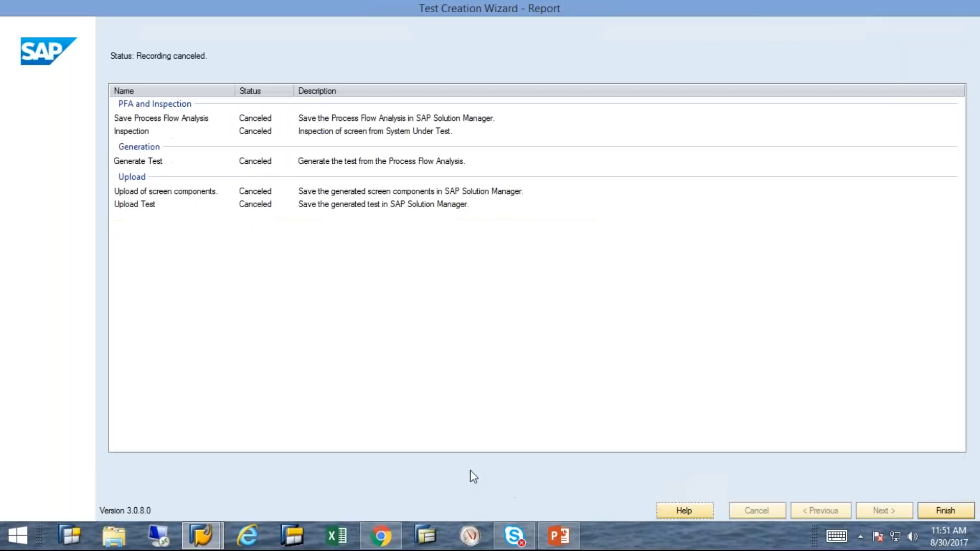
{"action": "left_click", "coordinate": [945, 515]}
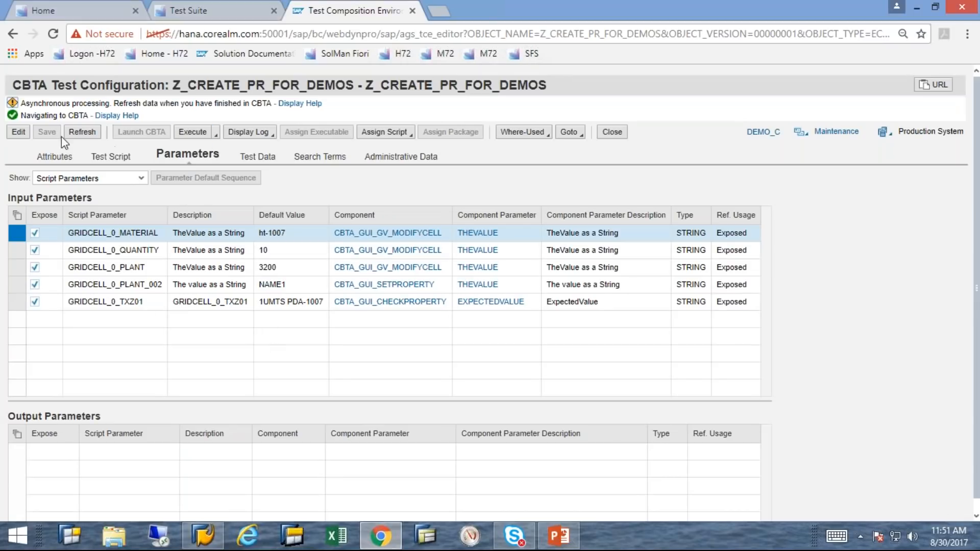
Show the Z_CREATE_PR_FOR_DEMOS test script steps and inspect the quantity, plant and set-property parameters
{"action": "left_click", "coordinate": [99, 160]}
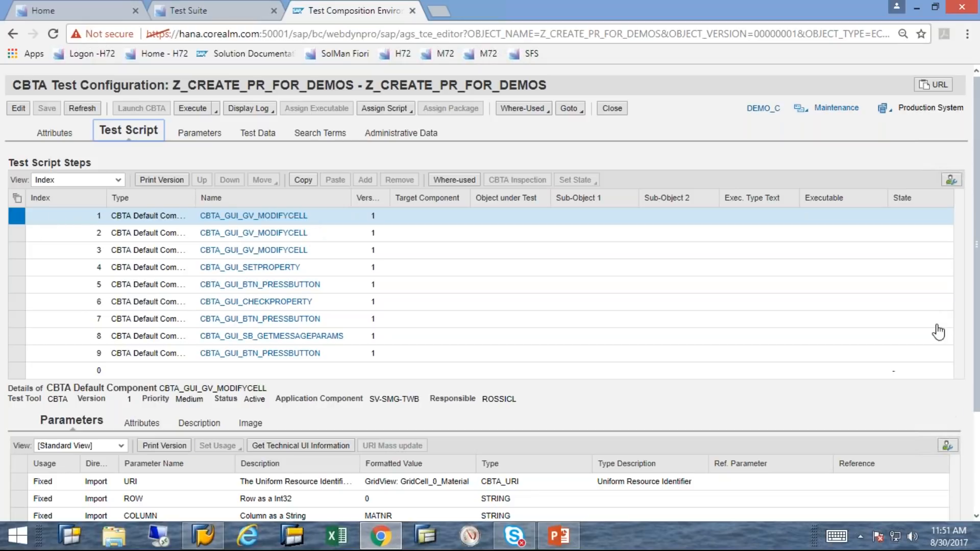
{"action": "scroll", "coordinate": [704, 320], "scroll_direction": "down", "scroll_amount": 1}
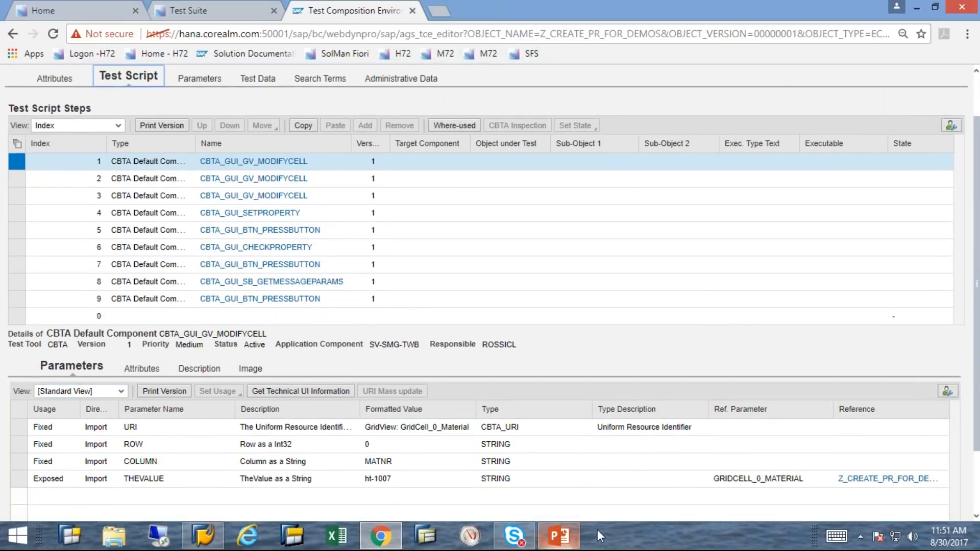
{"action": "left_click", "coordinate": [14, 183]}
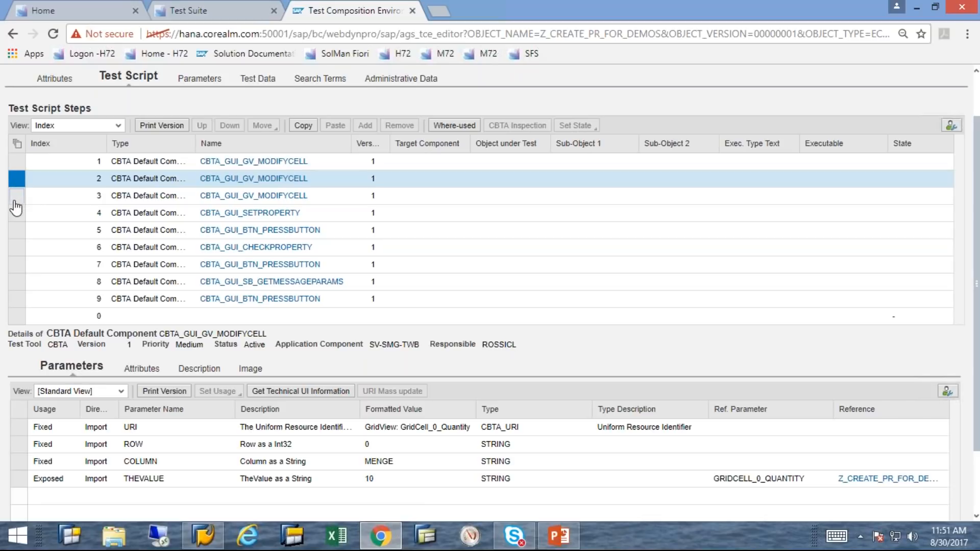
{"action": "left_click", "coordinate": [15, 199]}
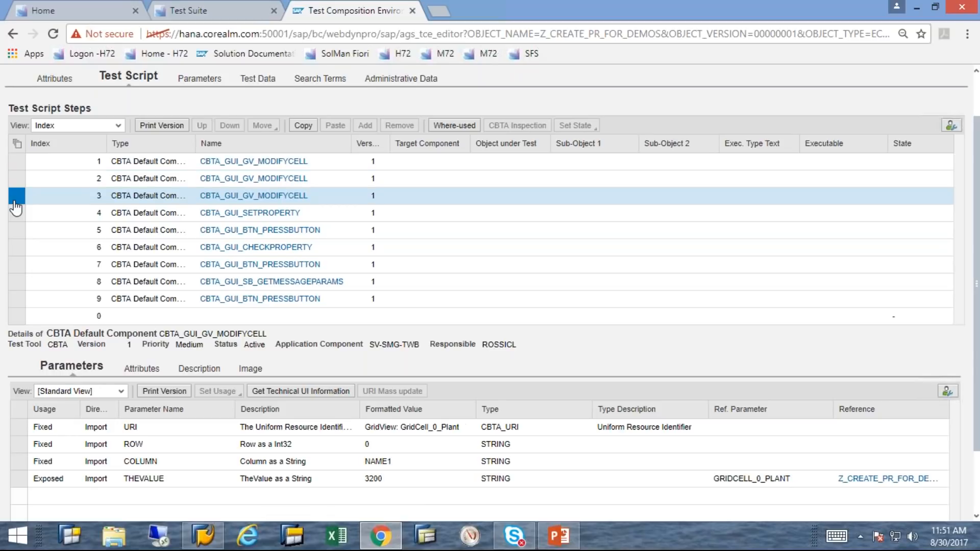
{"action": "left_click", "coordinate": [20, 218]}
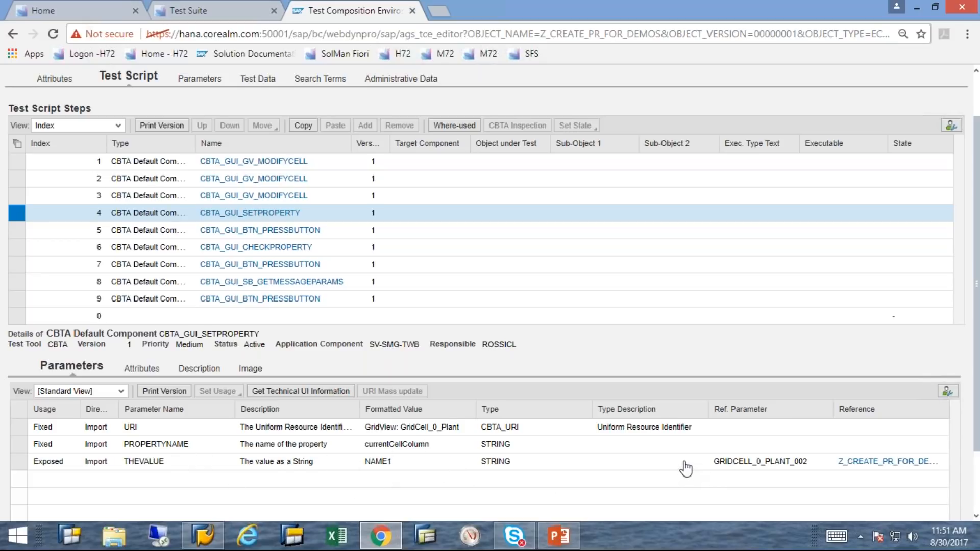
Inspect the parameters of steps 5 and 6, then execute the test from its start options
{"action": "left_click", "coordinate": [21, 234]}
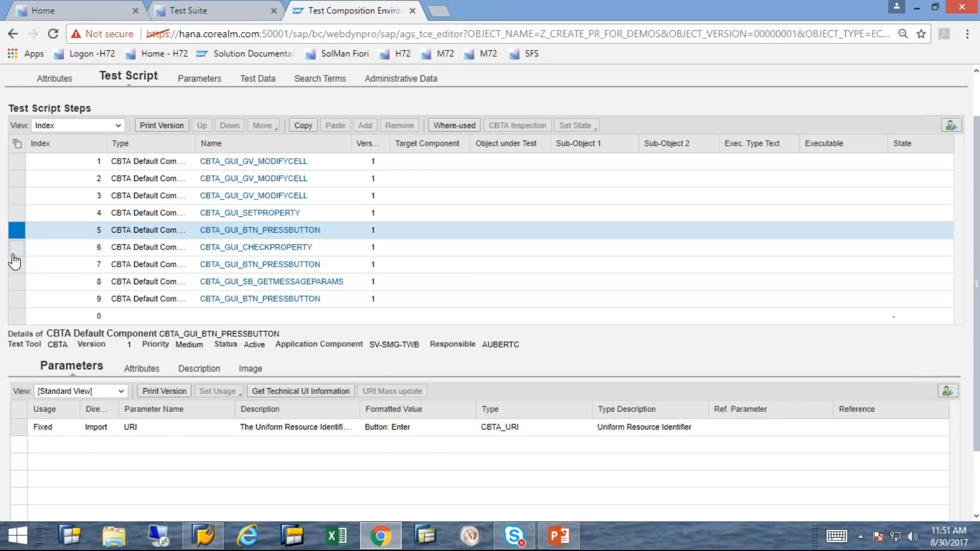
{"action": "left_click", "coordinate": [15, 247]}
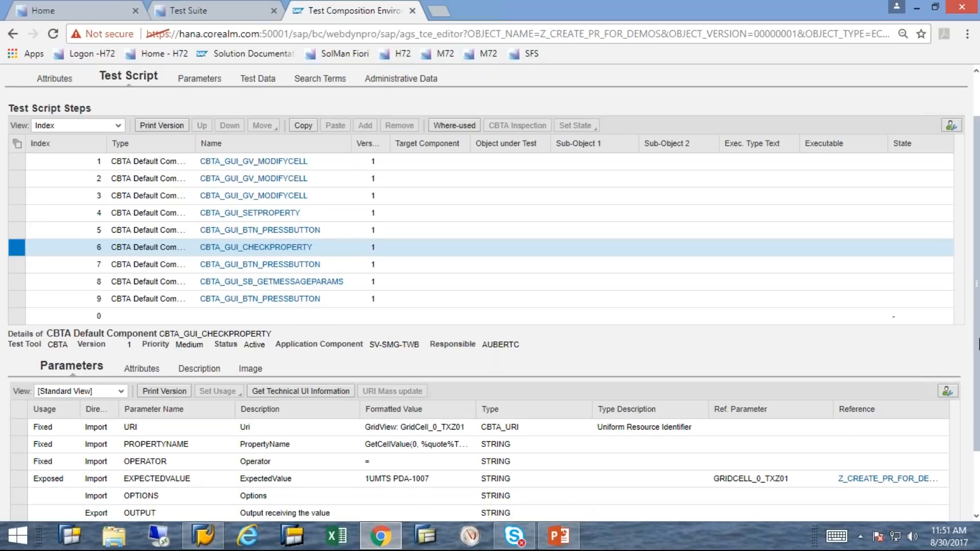
{"action": "scroll", "coordinate": [202, 237], "scroll_direction": "up", "scroll_amount": 2}
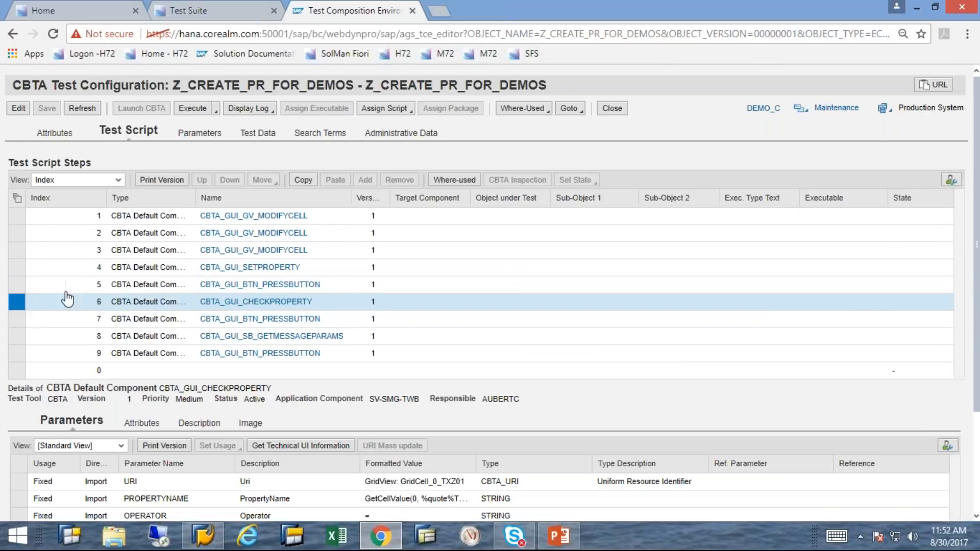
{"action": "left_click", "coordinate": [185, 109]}
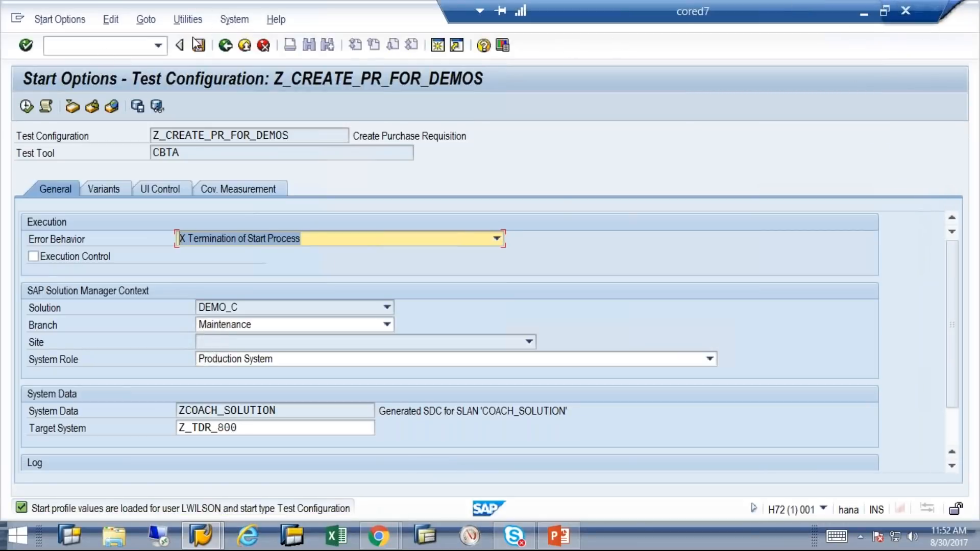
{"action": "left_click", "coordinate": [23, 105]}
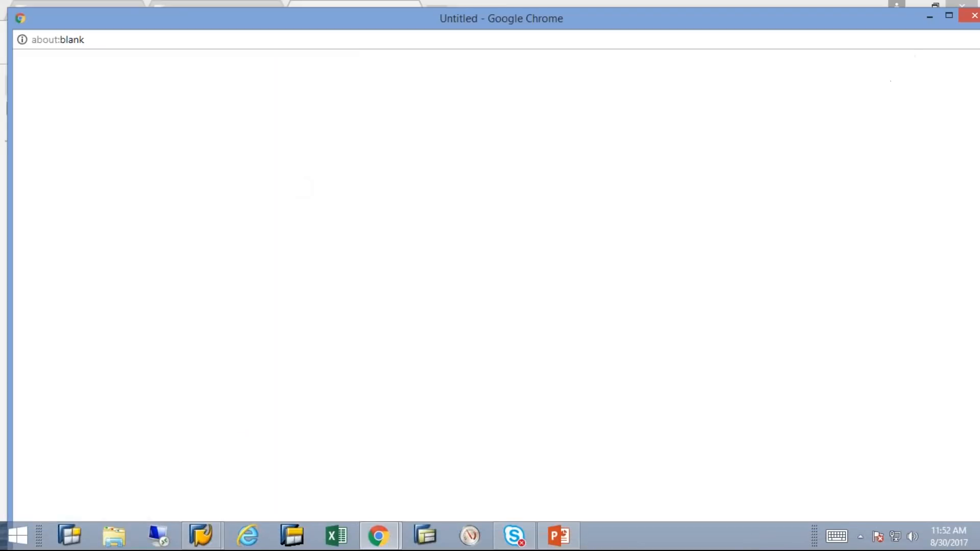
Close the empty Chrome popup so the Internet Explorer execution report can appear
{"action": "left_click", "coordinate": [970, 15]}
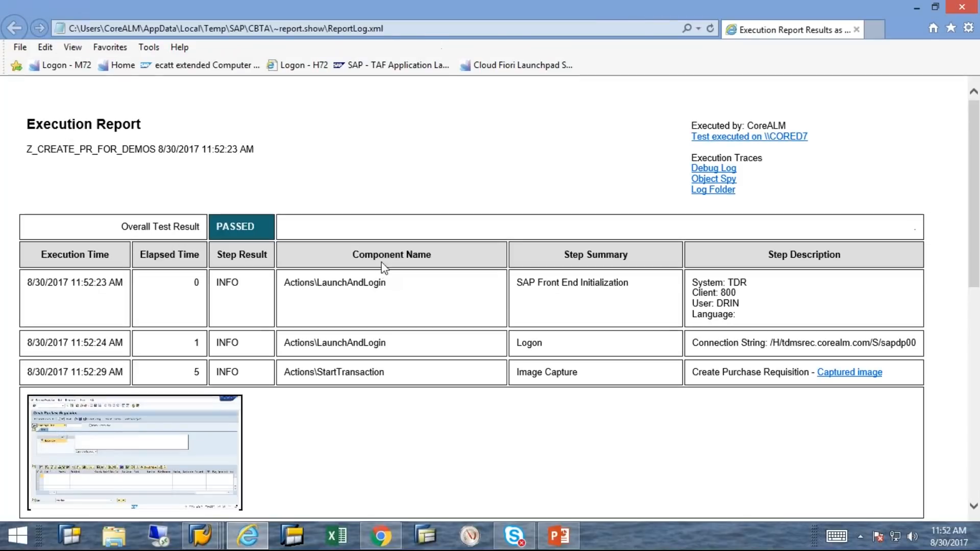
{"action": "scroll", "coordinate": [556, 180], "scroll_direction": "down", "scroll_amount": 1}
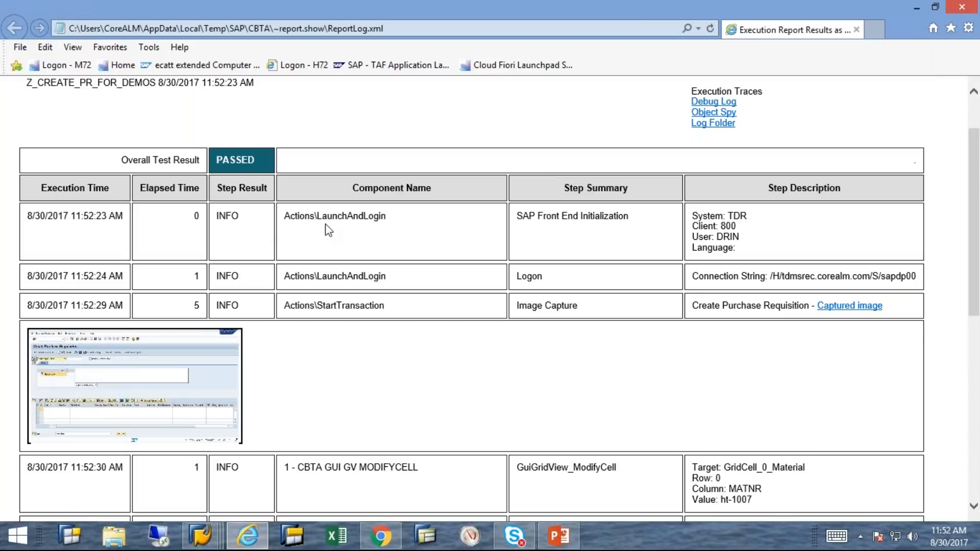
{"action": "scroll", "coordinate": [375, 223], "scroll_direction": "down", "scroll_amount": 1}
{"action": "scroll", "coordinate": [375, 223], "scroll_direction": "down", "scroll_amount": 1}
{"action": "scroll", "coordinate": [374, 223], "scroll_direction": "up", "scroll_amount": 1}
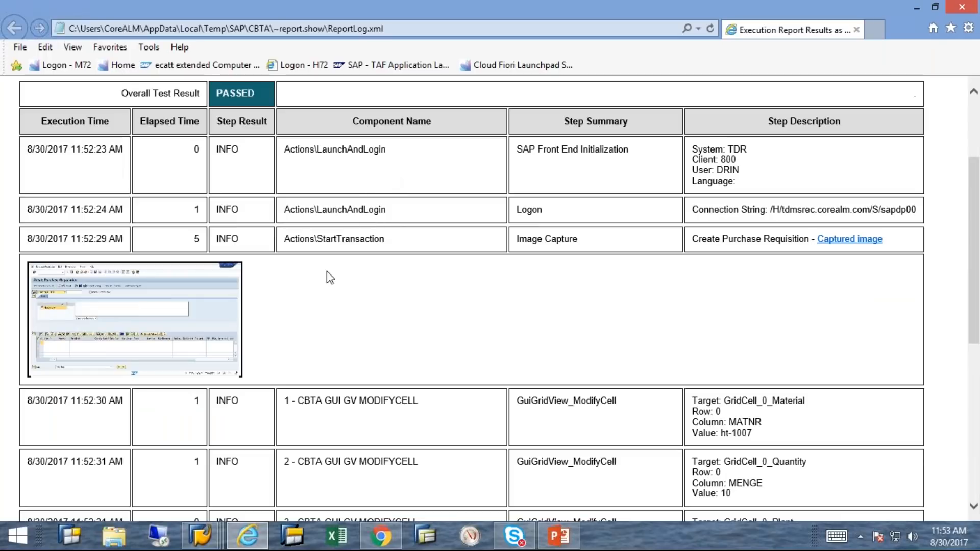
{"action": "scroll", "coordinate": [340, 283], "scroll_direction": "down", "scroll_amount": 1}
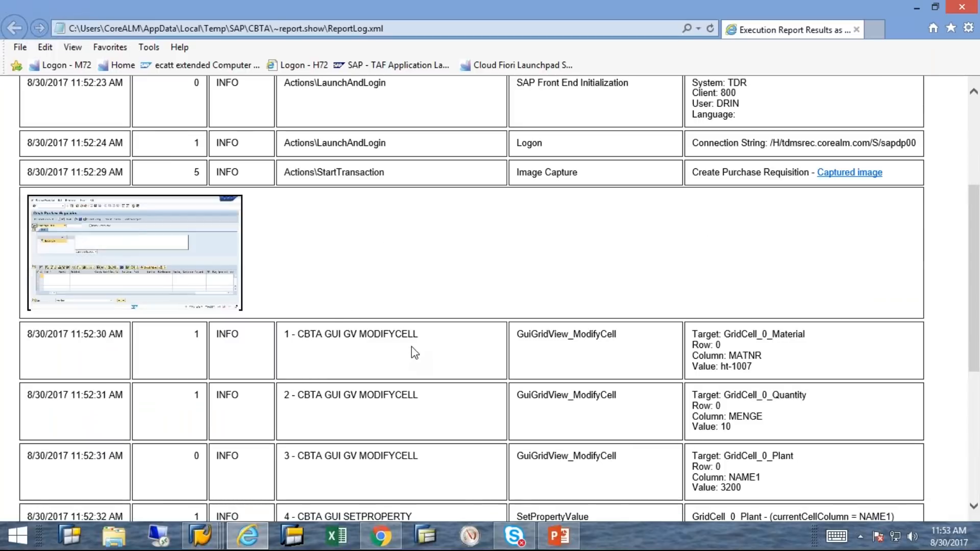
{"action": "scroll", "coordinate": [408, 348], "scroll_direction": "down", "scroll_amount": 1}
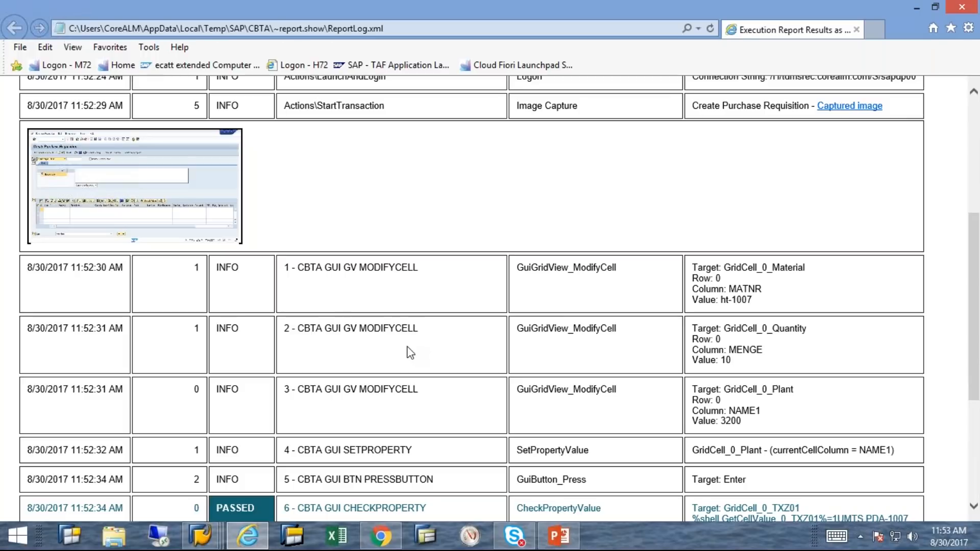
{"action": "scroll", "coordinate": [410, 352], "scroll_direction": "down", "scroll_amount": 1}
{"action": "scroll", "coordinate": [300, 336], "scroll_direction": "down", "scroll_amount": 1}
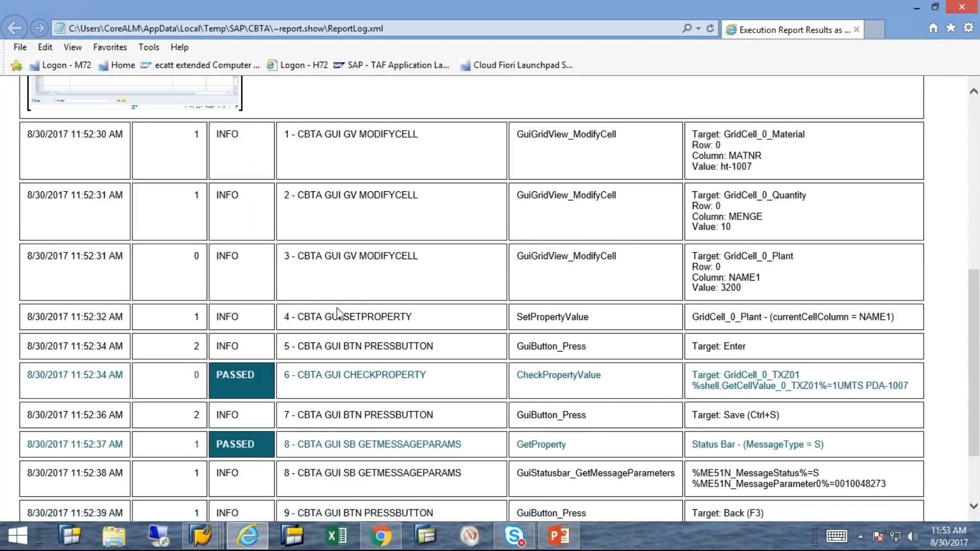
{"action": "scroll", "coordinate": [318, 344], "scroll_direction": "down", "scroll_amount": 2}
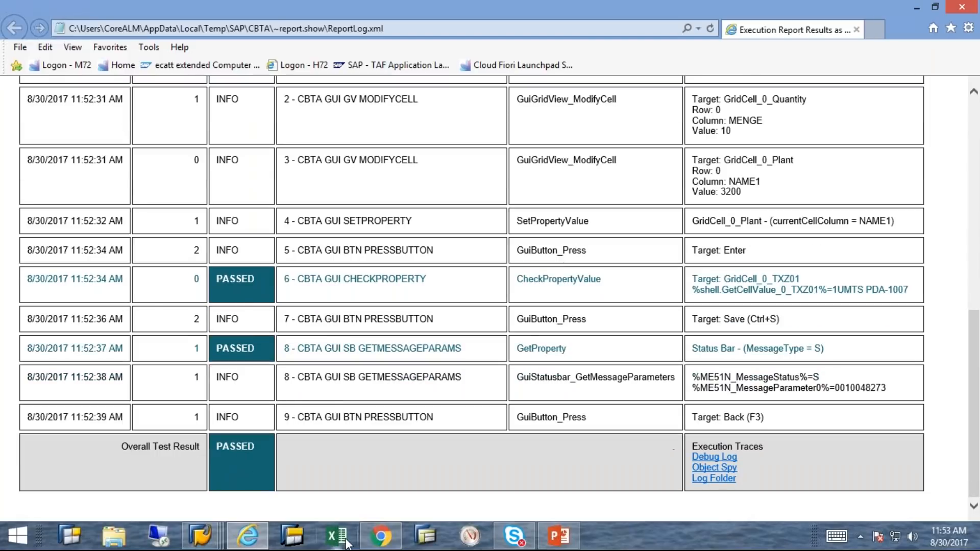
{"action": "left_click", "coordinate": [211, 539]}
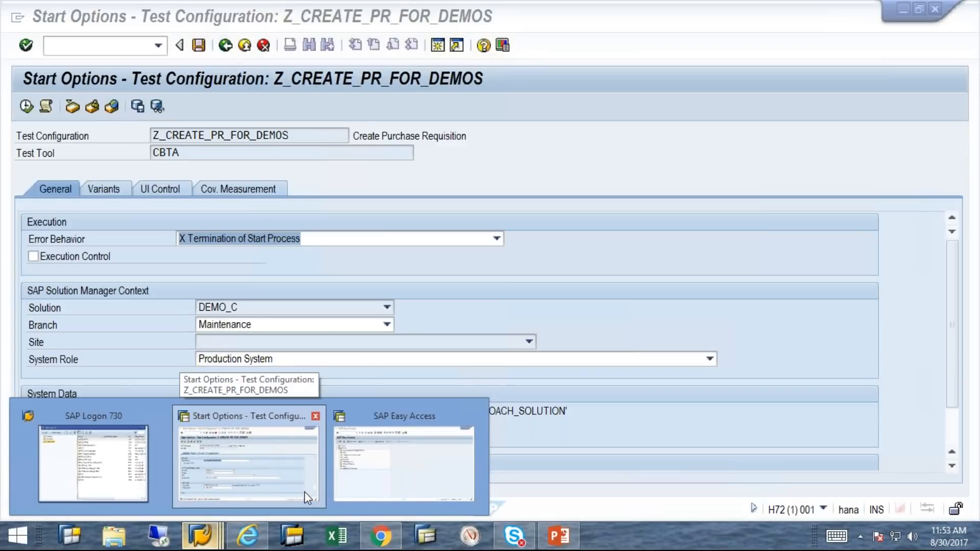
Return to the Start Options - Test Configuration window for Z_CREATE_PR_FOR_DEMOS
{"action": "left_click", "coordinate": [304, 491]}
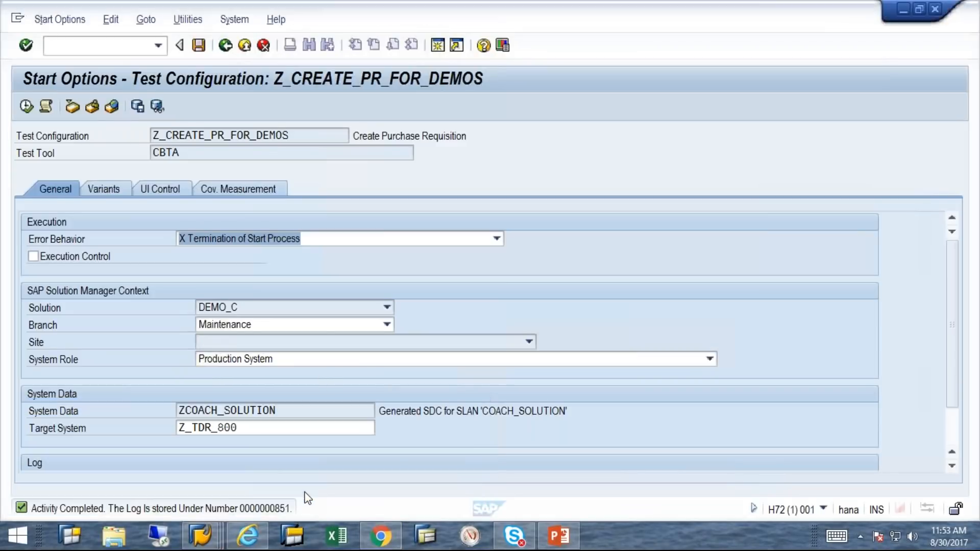
Log off the SAP GUI session, then close the IE execution report and Test Composition Environment tab
{"action": "left_click", "coordinate": [943, 13]}
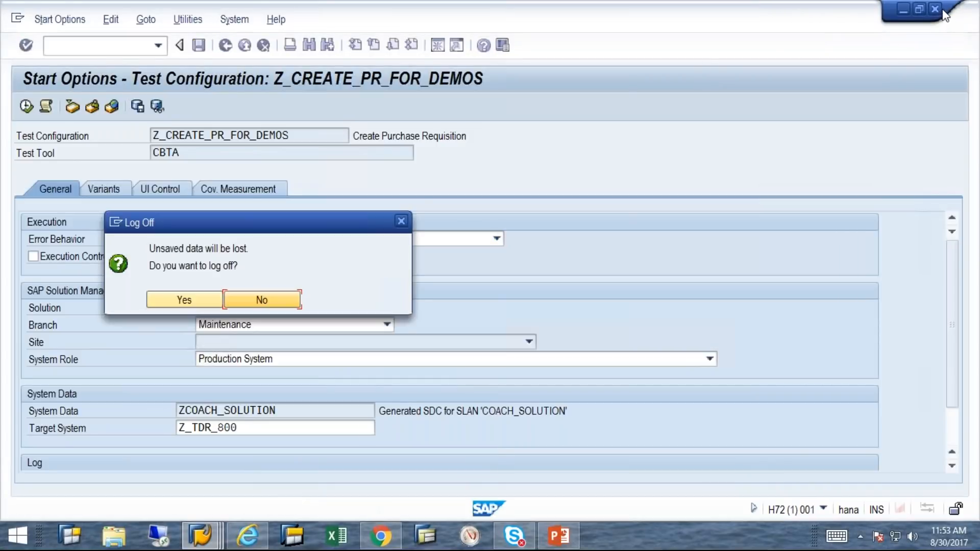
{"action": "left_click", "coordinate": [180, 300]}
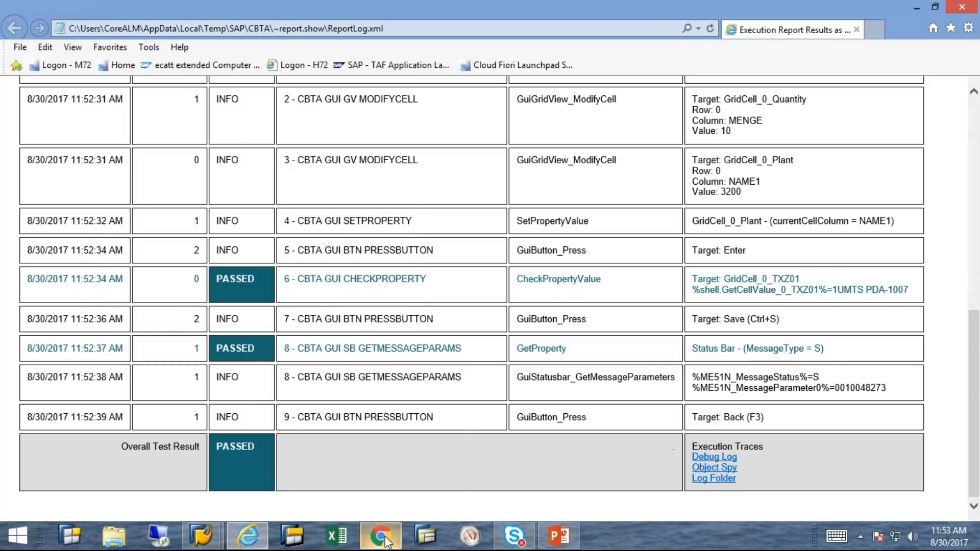
{"action": "mouse_move", "coordinate": [387, 531]}
{"action": "left_click", "coordinate": [385, 466]}
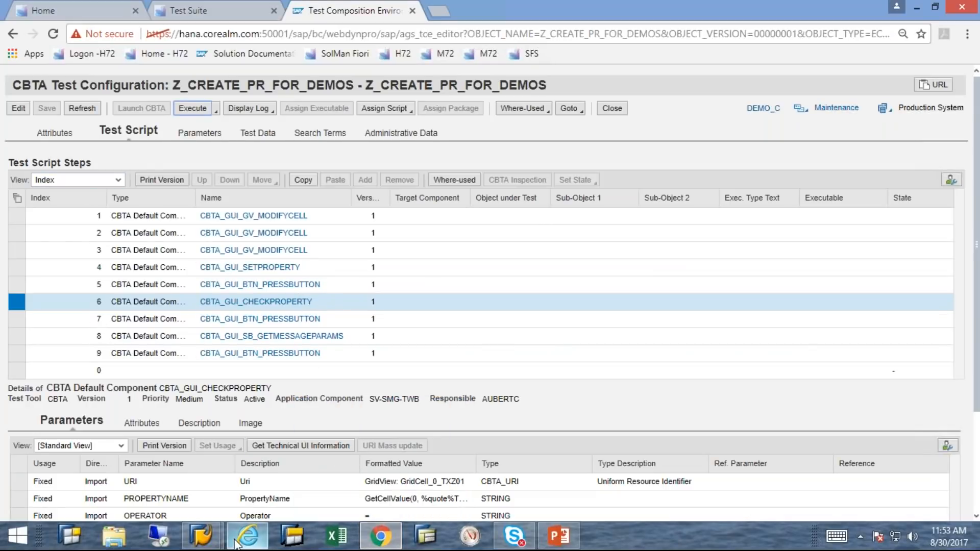
{"action": "mouse_move", "coordinate": [252, 543]}
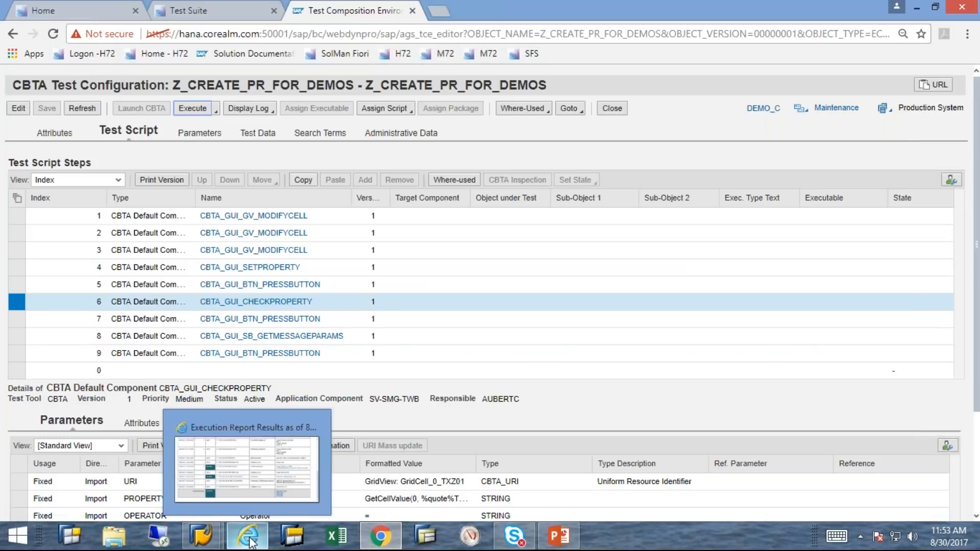
{"action": "left_click", "coordinate": [262, 485]}
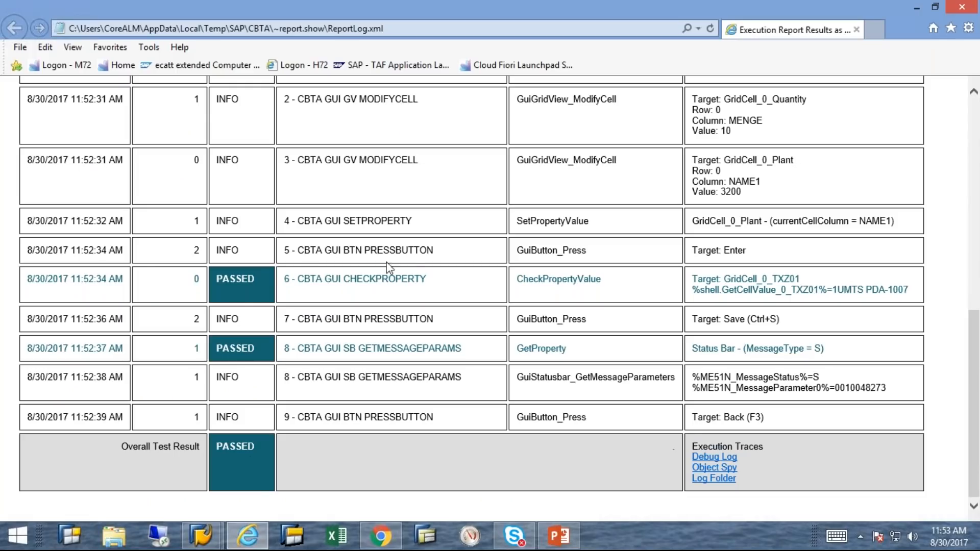
{"action": "left_click", "coordinate": [858, 30]}
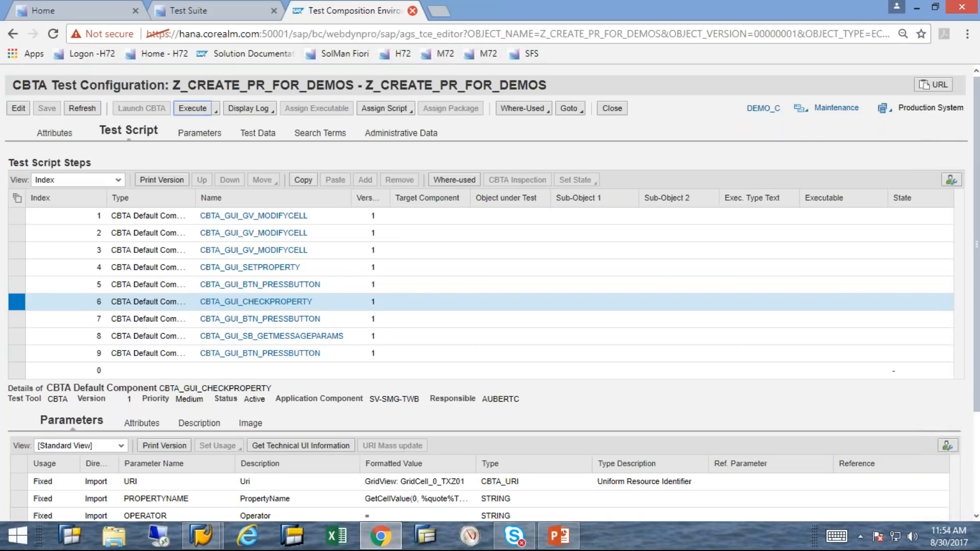
{"action": "left_click", "coordinate": [413, 10]}
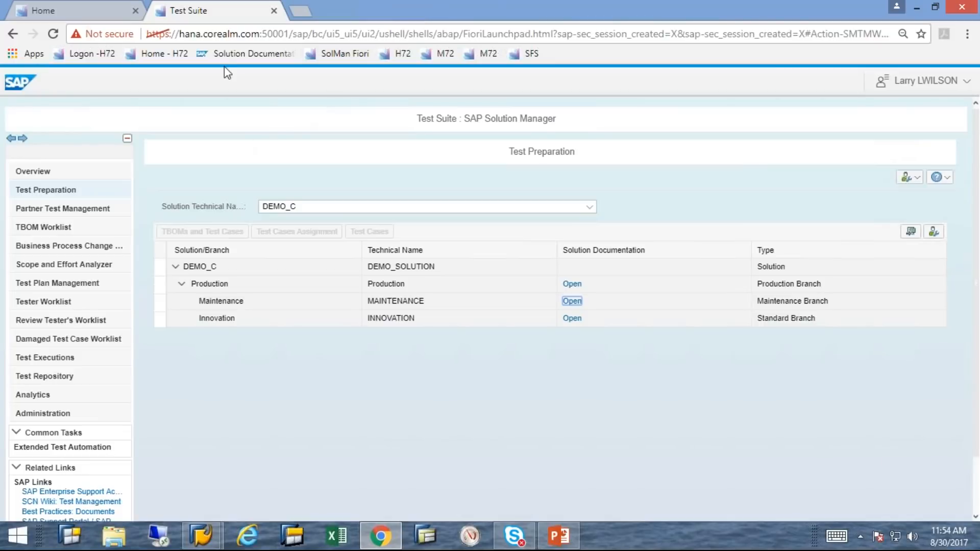
From the launchpad, open the Test Suite Work Center and open Z_INT_PR_PO_GR from Test Repository
{"action": "left_click", "coordinate": [111, 12]}
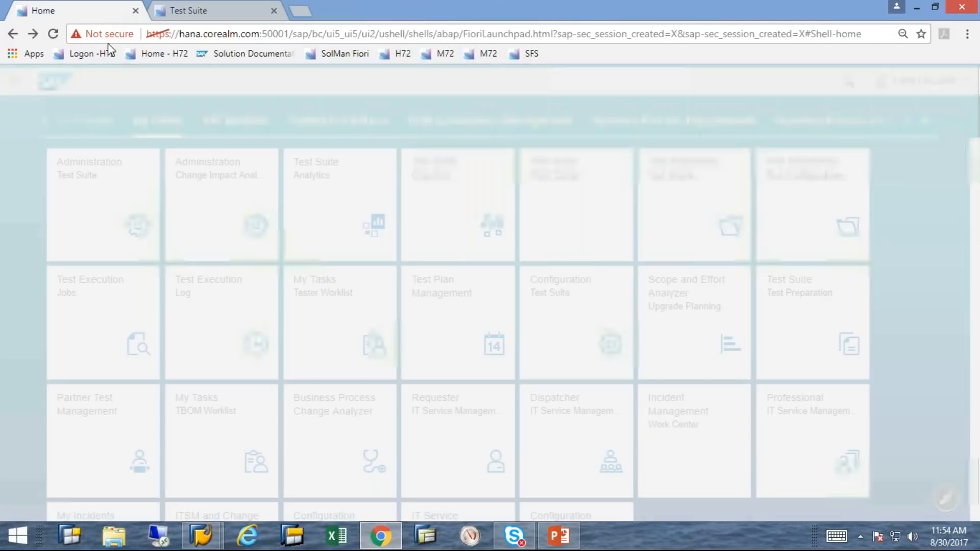
{"action": "left_click", "coordinate": [551, 207]}
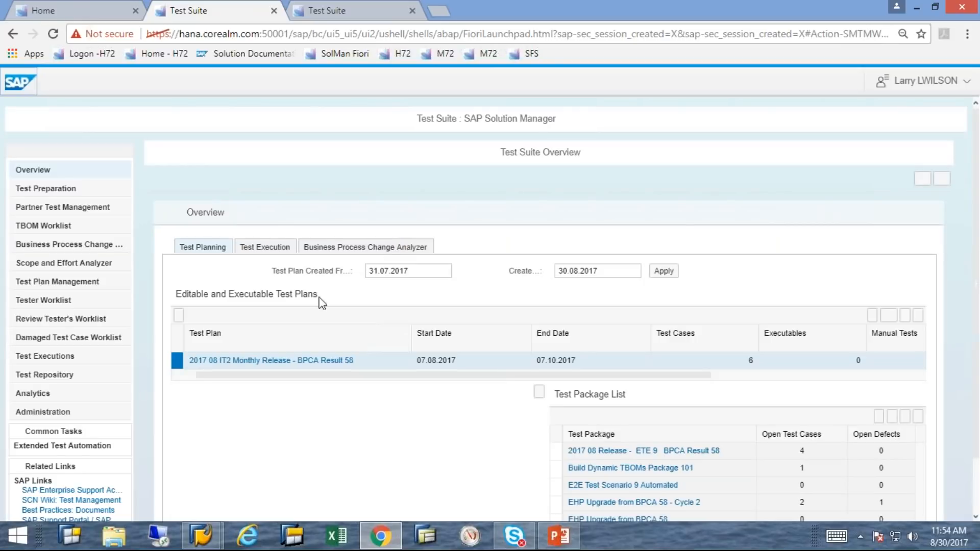
{"action": "left_click", "coordinate": [45, 378]}
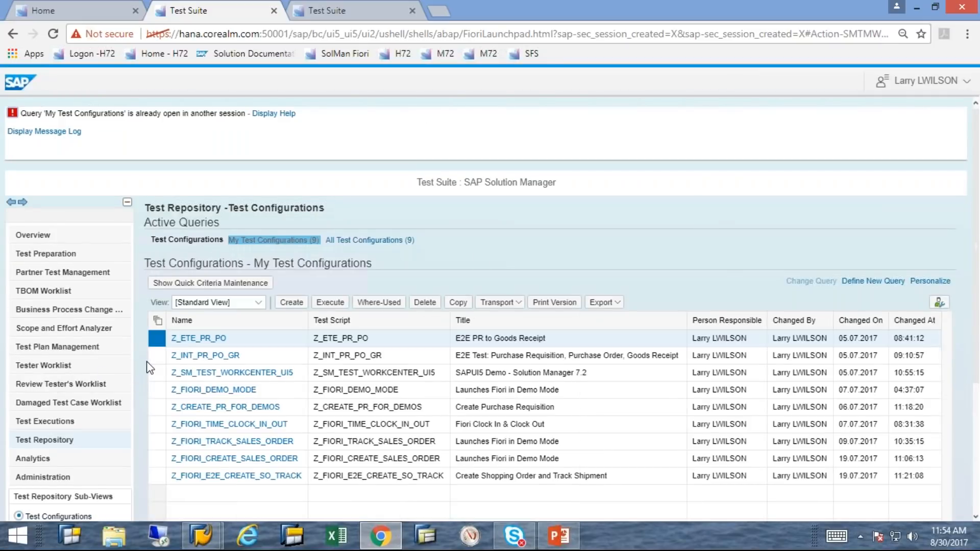
{"action": "left_click", "coordinate": [153, 361]}
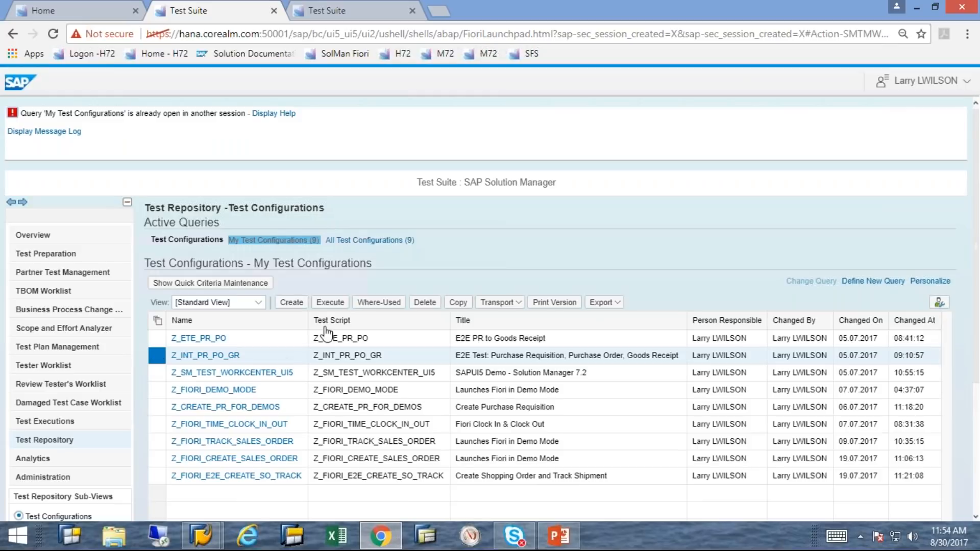
{"action": "left_click", "coordinate": [232, 357]}
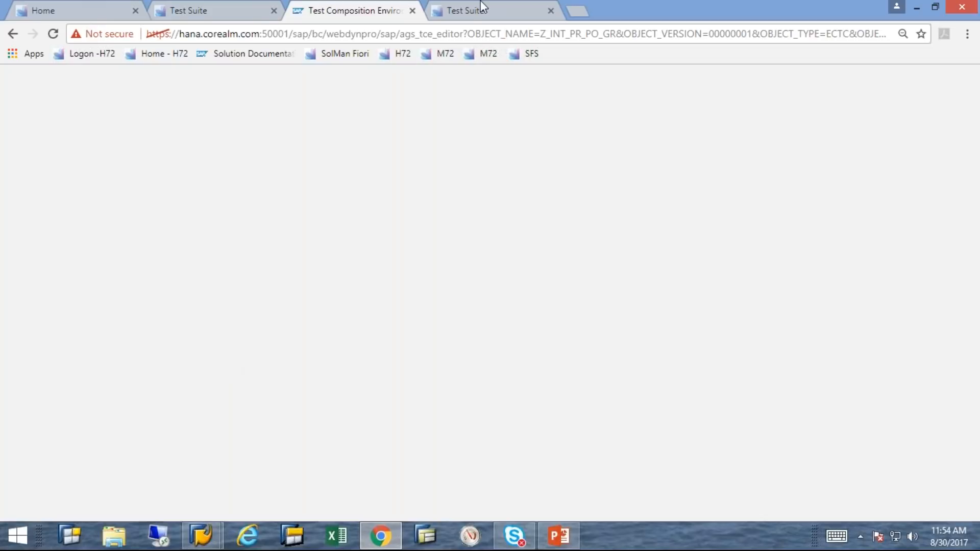
Close the extra editor and Test Suite tabs, then reopen Z_INT_PR_PO_GR via the Test Repository
{"action": "left_click", "coordinate": [412, 11]}
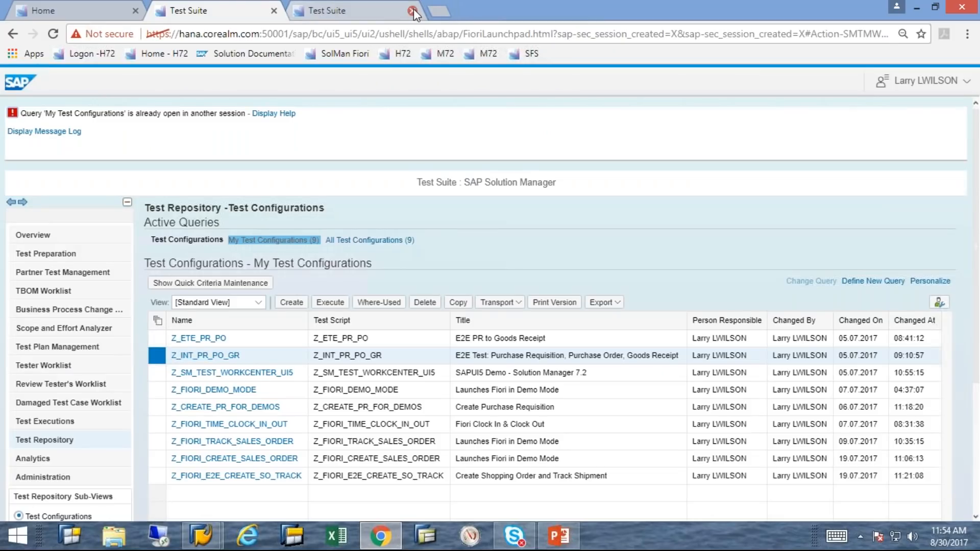
{"action": "left_click", "coordinate": [412, 11]}
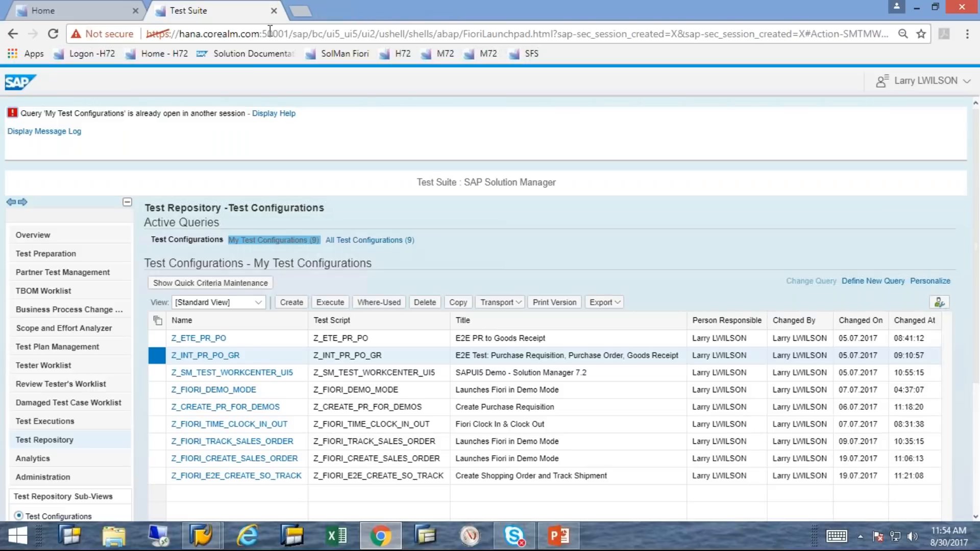
{"action": "left_click", "coordinate": [274, 10]}
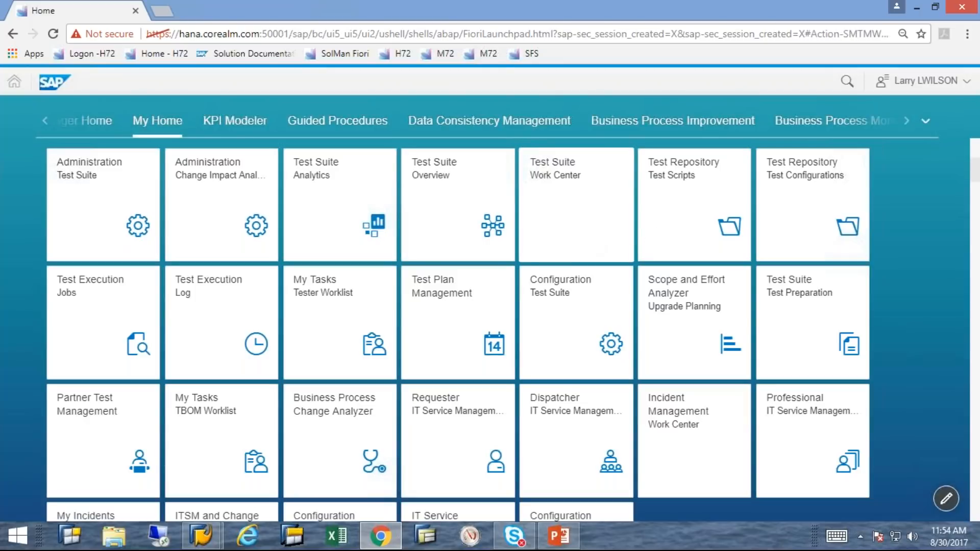
{"action": "left_click", "coordinate": [591, 235]}
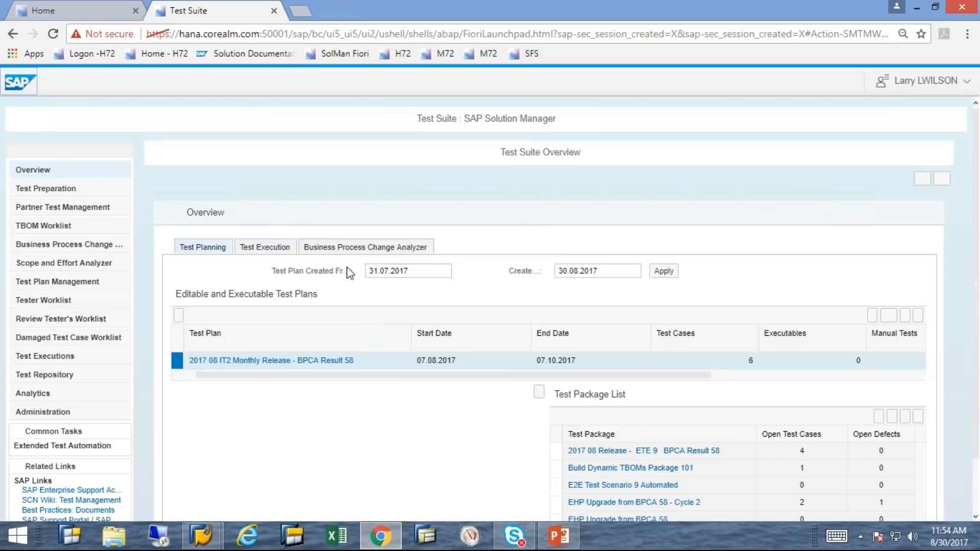
{"action": "left_click", "coordinate": [94, 372]}
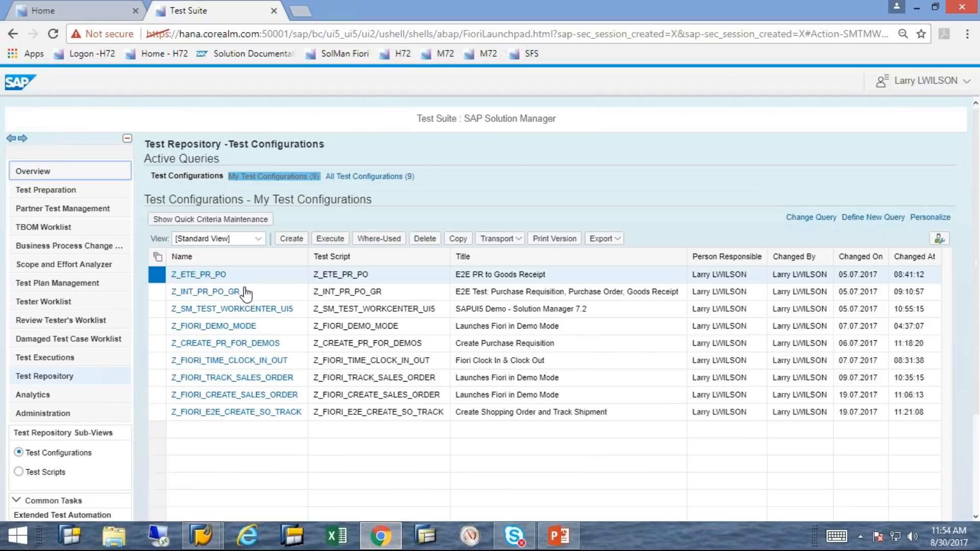
{"action": "left_click", "coordinate": [218, 295]}
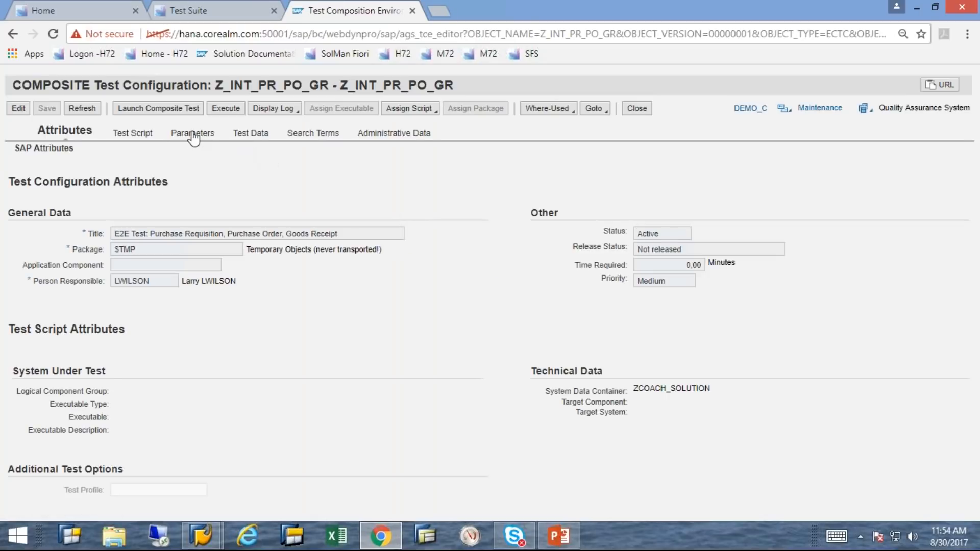
On the Test Script tab, set the system role to Production System and execute the composite test
{"action": "left_click", "coordinate": [145, 137]}
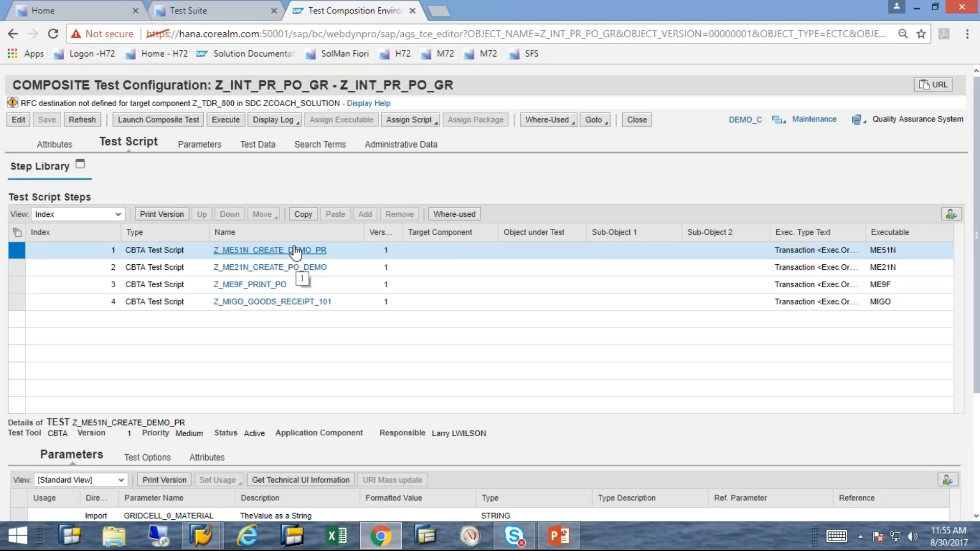
{"action": "left_click", "coordinate": [228, 124]}
{"action": "left_click", "coordinate": [857, 122]}
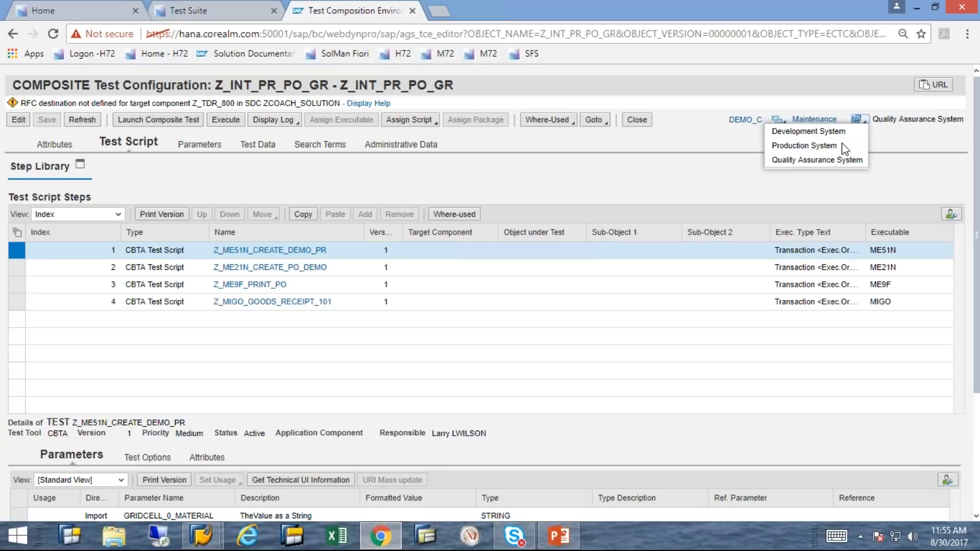
{"action": "left_click", "coordinate": [843, 146]}
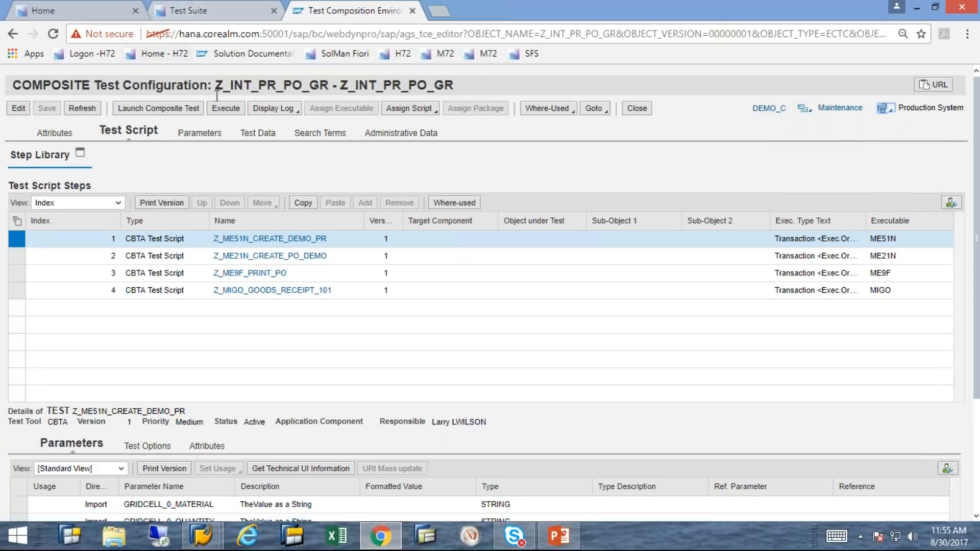
{"action": "left_click", "coordinate": [226, 108]}
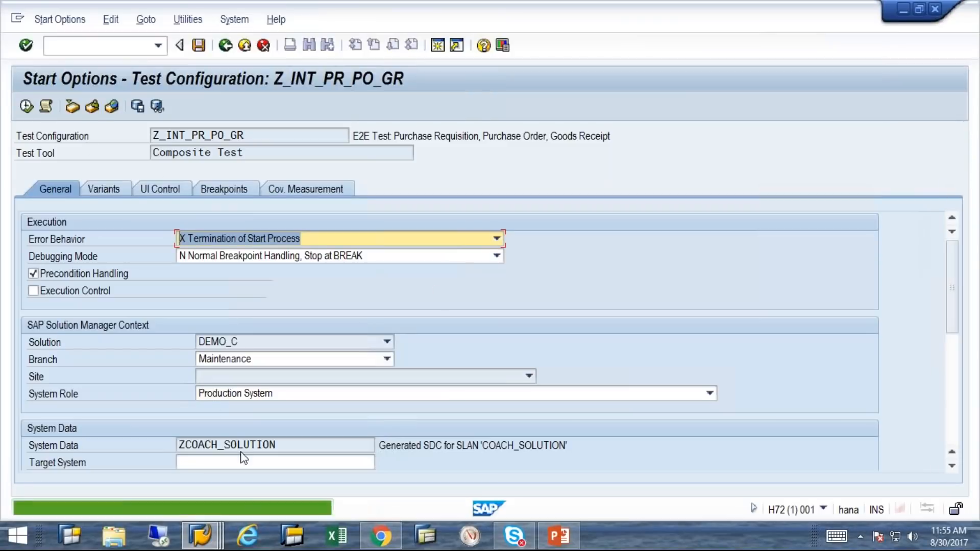
{"action": "left_click", "coordinate": [339, 463]}
Choose Z_TDR_800 as the target system from the value help, dismissing the logical component notice
{"action": "left_click", "coordinate": [381, 463]}
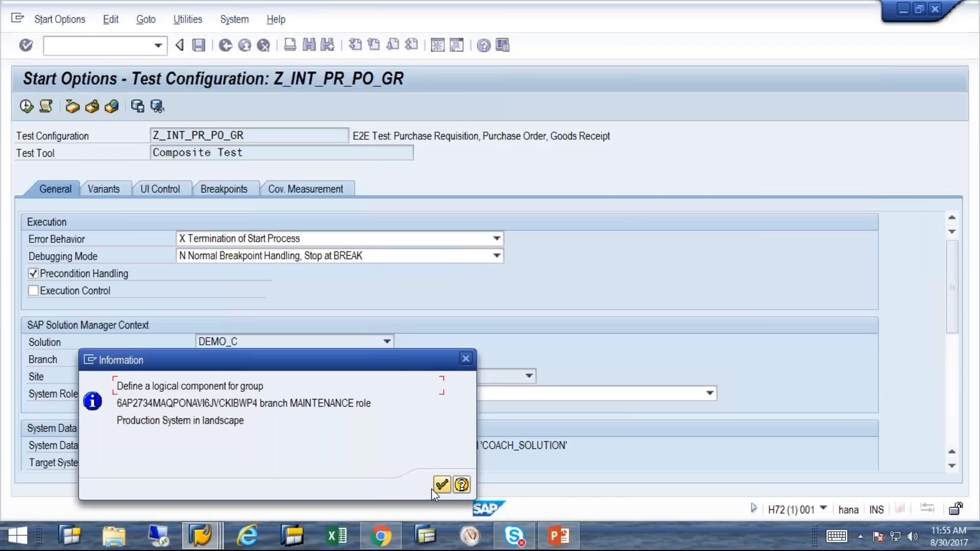
{"action": "left_click", "coordinate": [442, 485]}
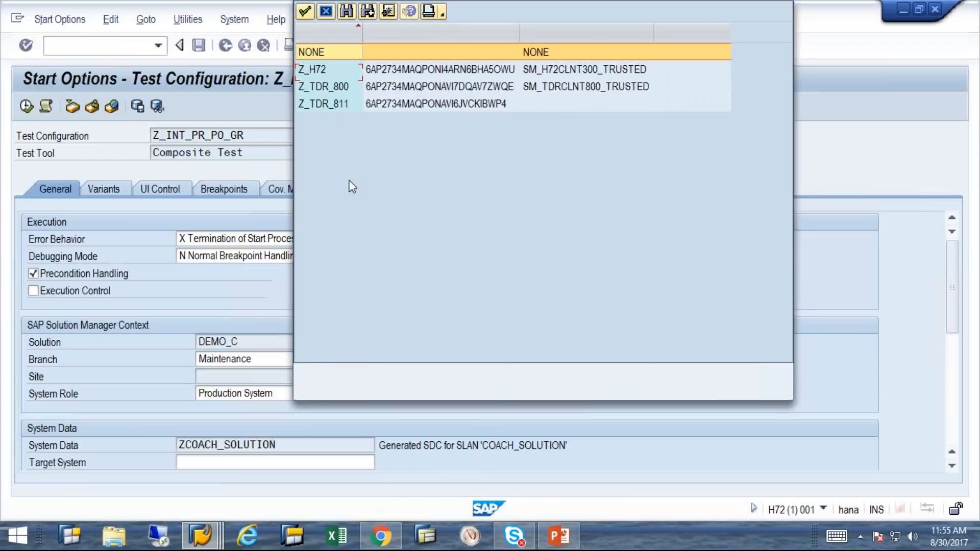
{"action": "double_click", "coordinate": [341, 111]}
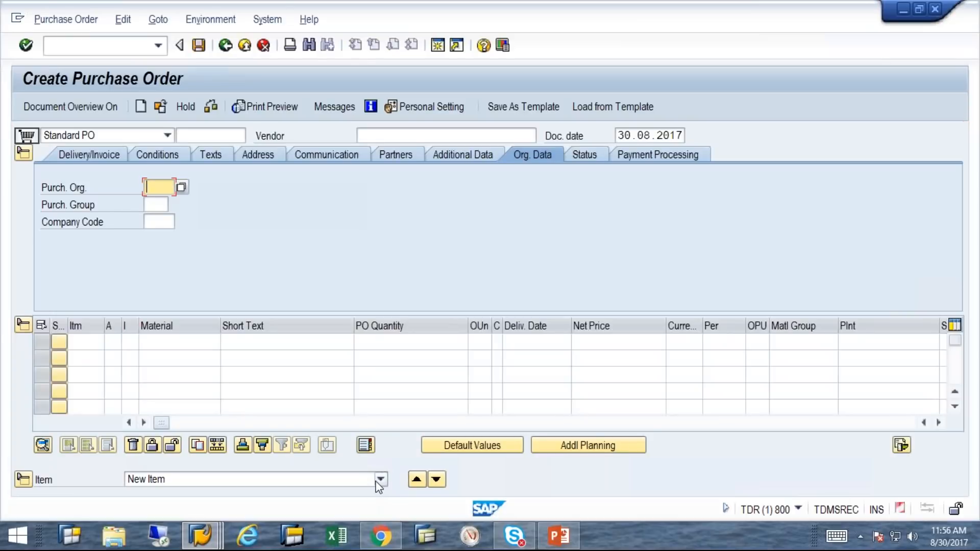
{"action": "left_click", "coordinate": [933, 424]}
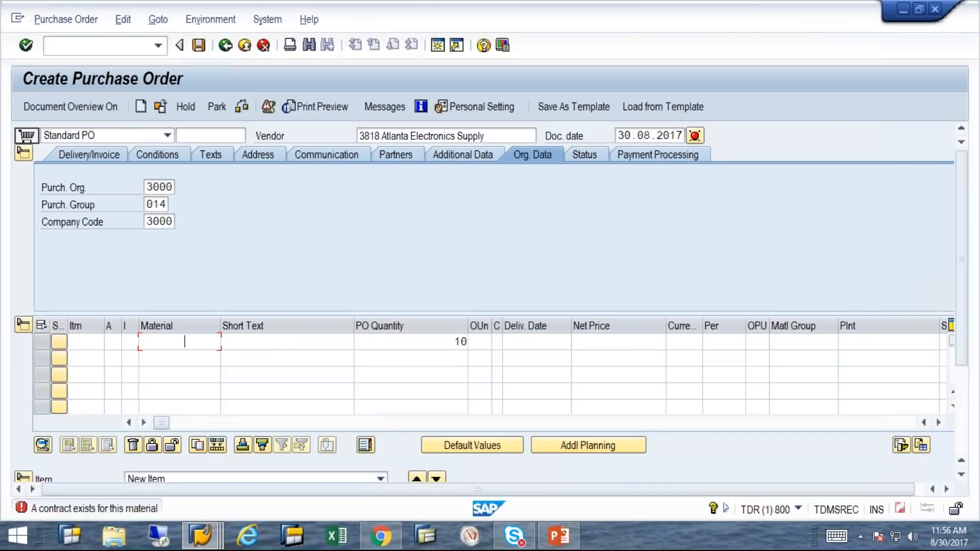
{"action": "key", "text": "Return"}
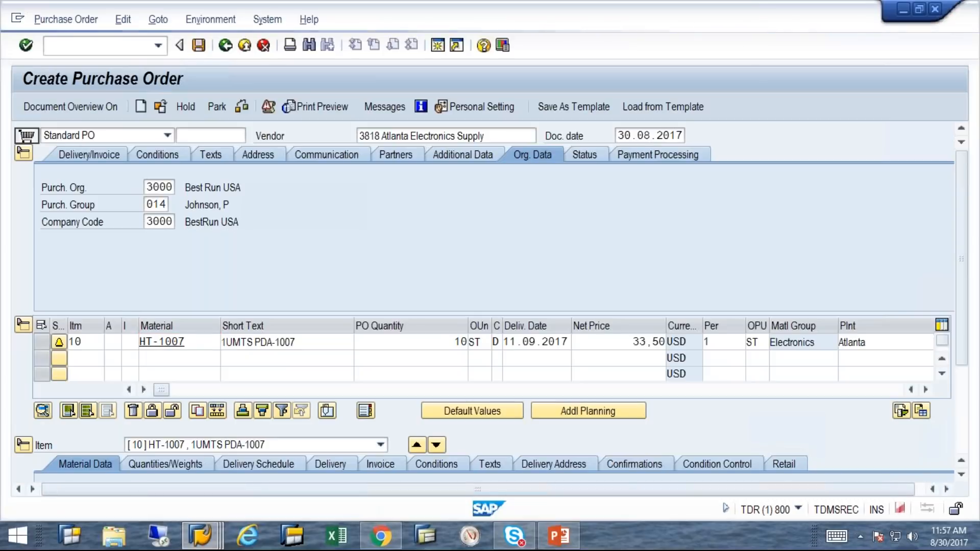
{"action": "key", "text": "ctrl+s"}
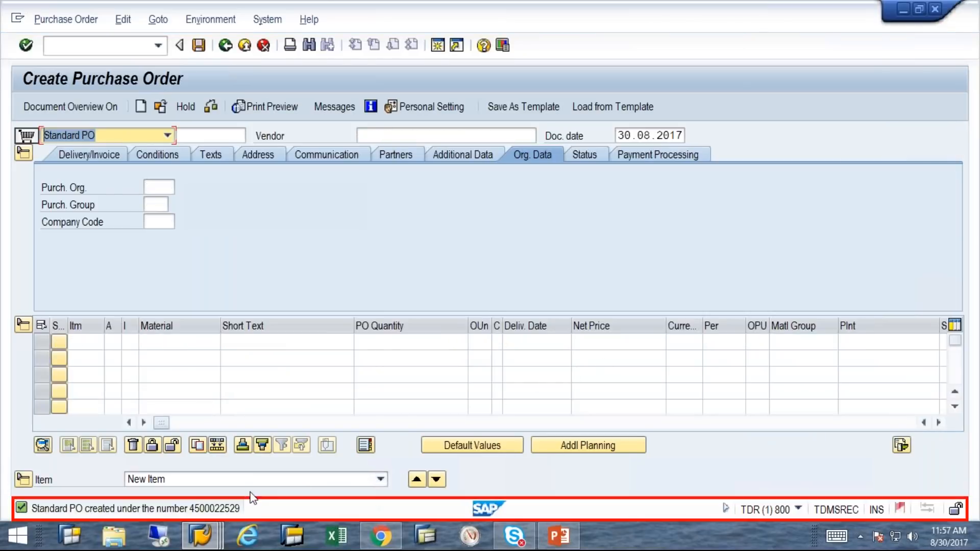
{"action": "key", "text": "shift+F3"}
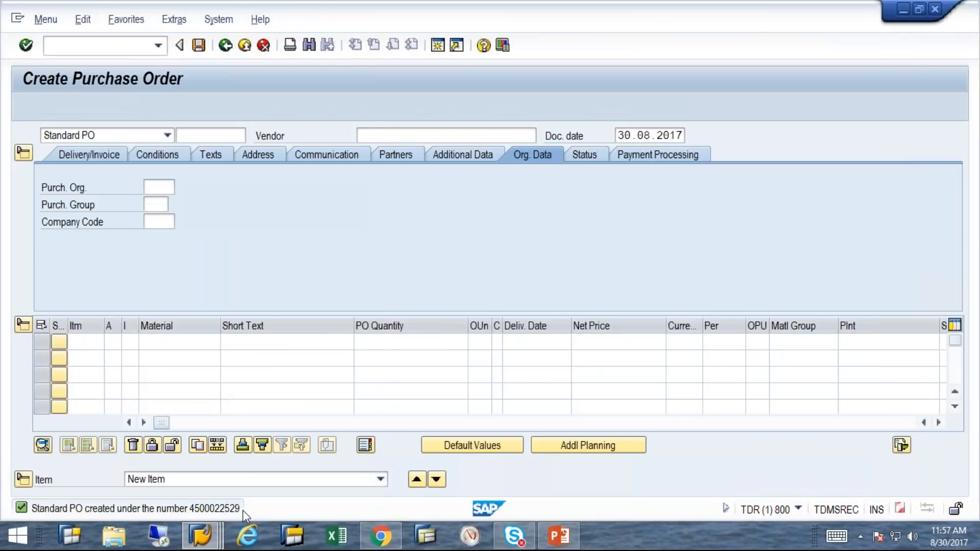
{"action": "key", "text": "shift+F3"}
{"action": "left_click", "coordinate": [215, 291]}
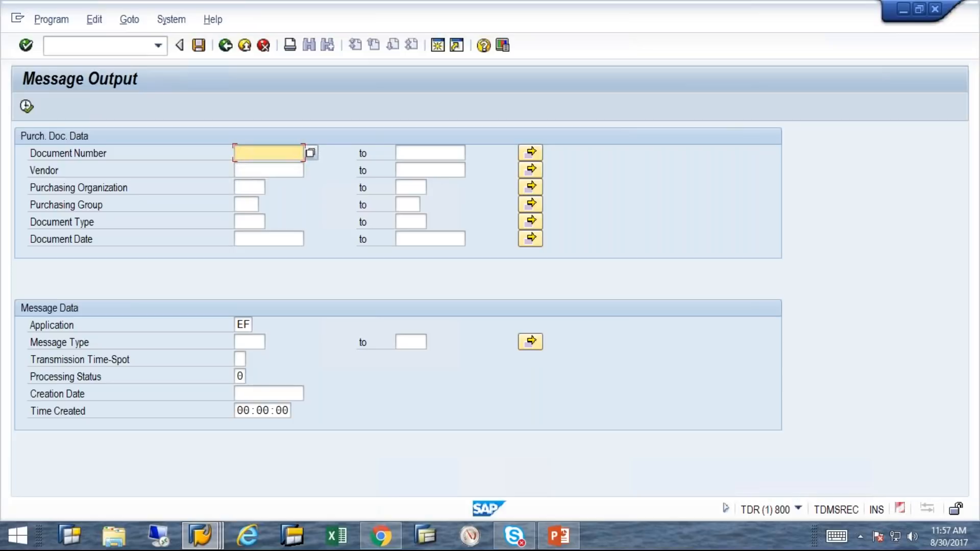
Leave Message Output, log back on, and post the goods receipt for the order's 10 UMTS PDA-1007
{"action": "key", "text": "F3"}
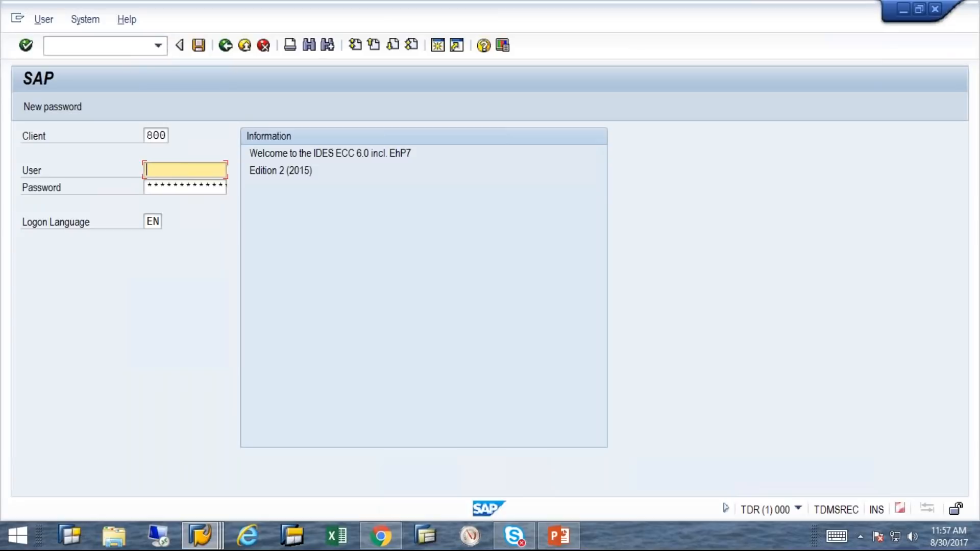
{"action": "key", "text": "Return"}
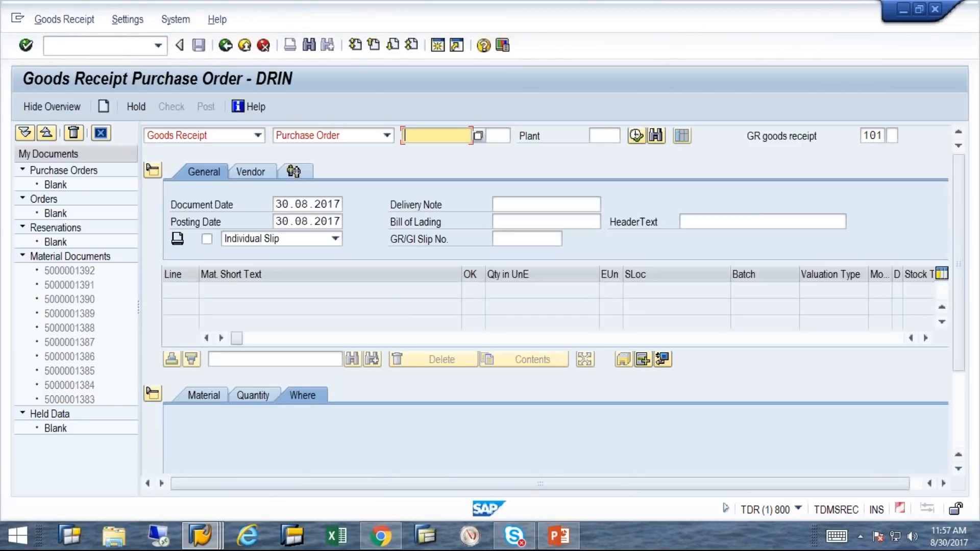
{"action": "key", "text": "Return"}
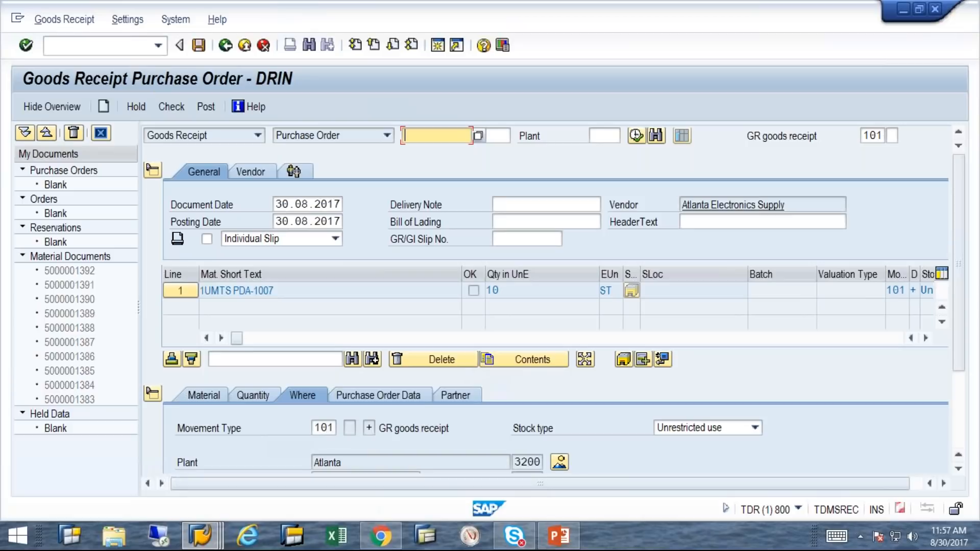
{"action": "left_click", "coordinate": [198, 45]}
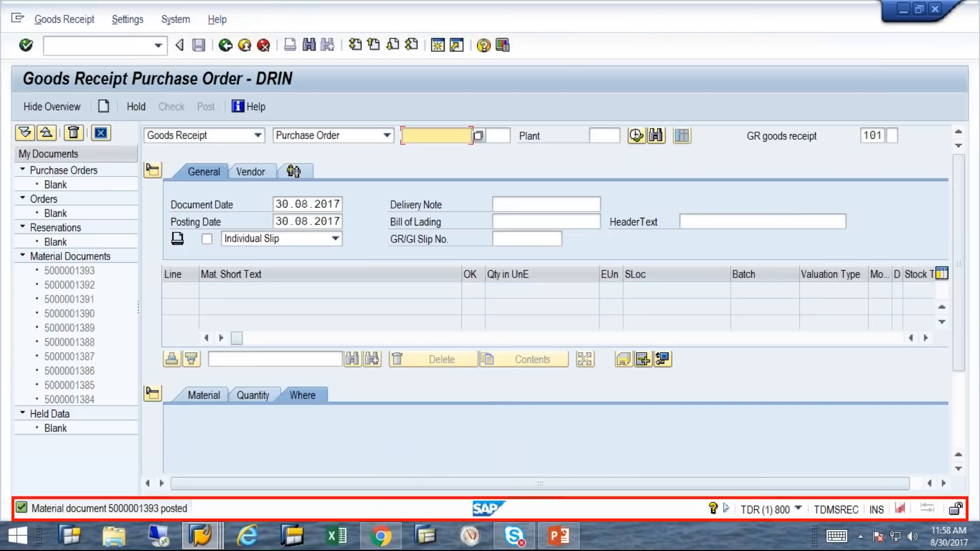
{"action": "left_click", "coordinate": [244, 45]}
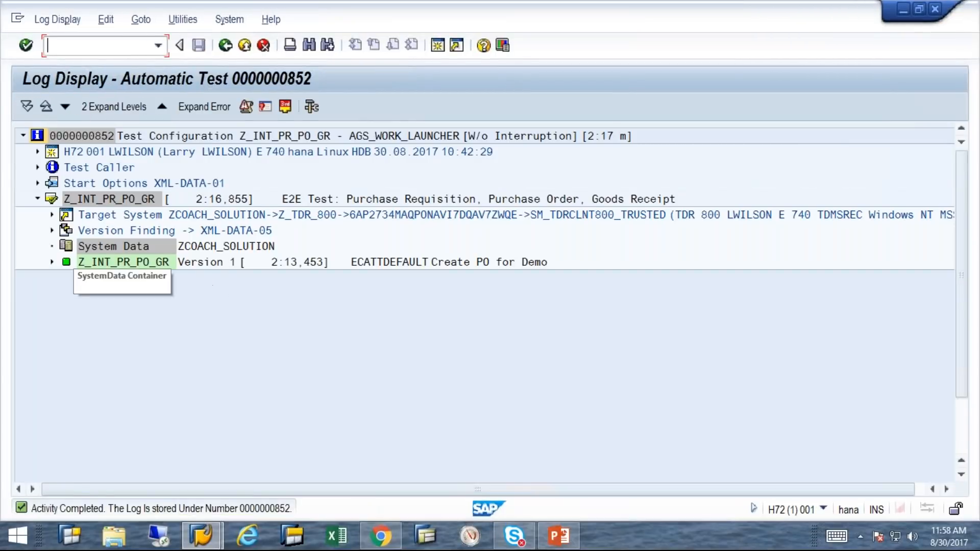
{"action": "left_click", "coordinate": [52, 262]}
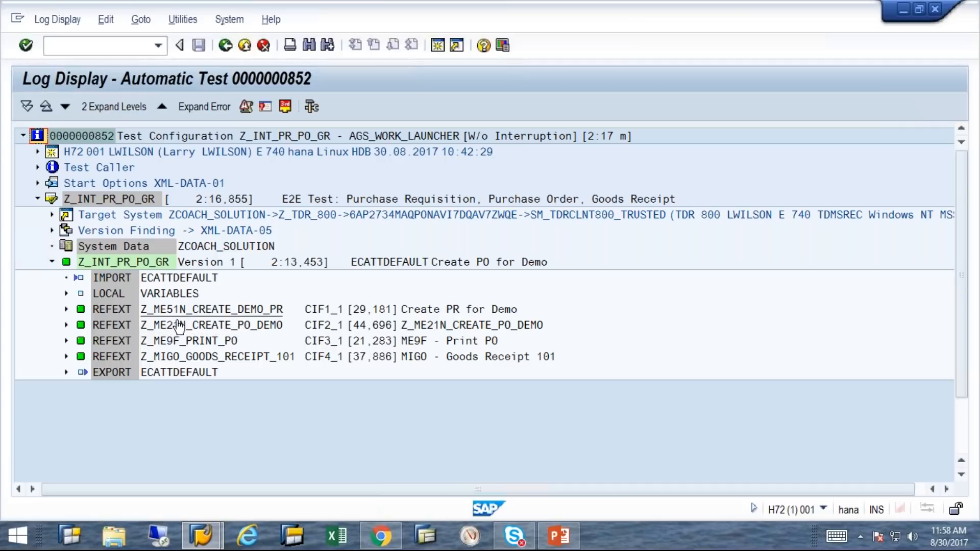
Expand the Z_ME51N_CREATE_DEMO_PR log through EXT_SCRIPT, EXECUTION and LOG to list its entries
{"action": "left_click", "coordinate": [66, 309]}
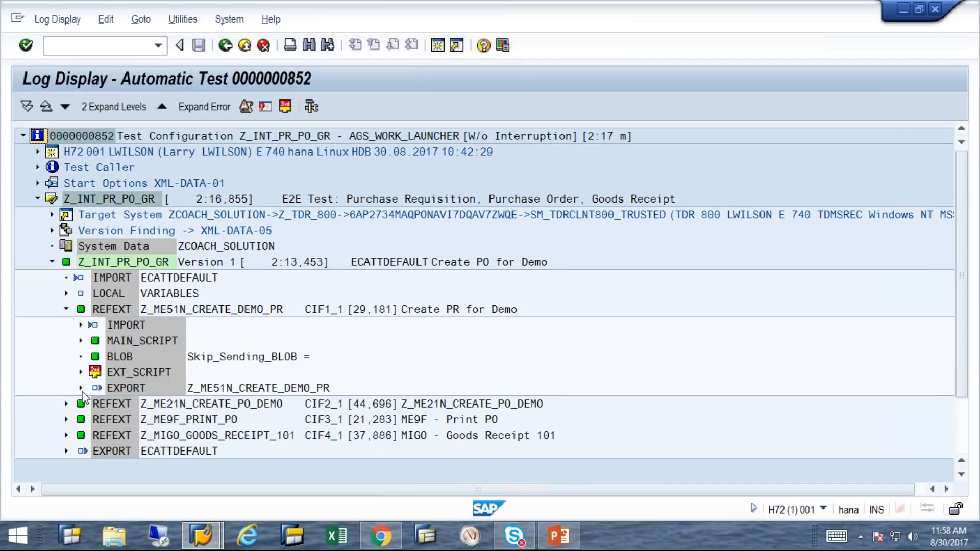
{"action": "left_click", "coordinate": [81, 389]}
{"action": "left_click", "coordinate": [80, 373]}
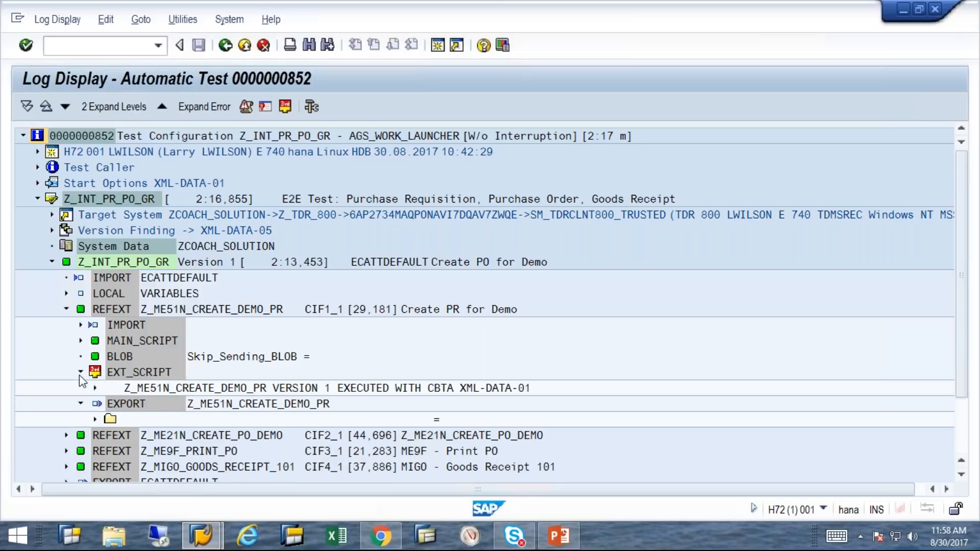
{"action": "left_click", "coordinate": [95, 388]}
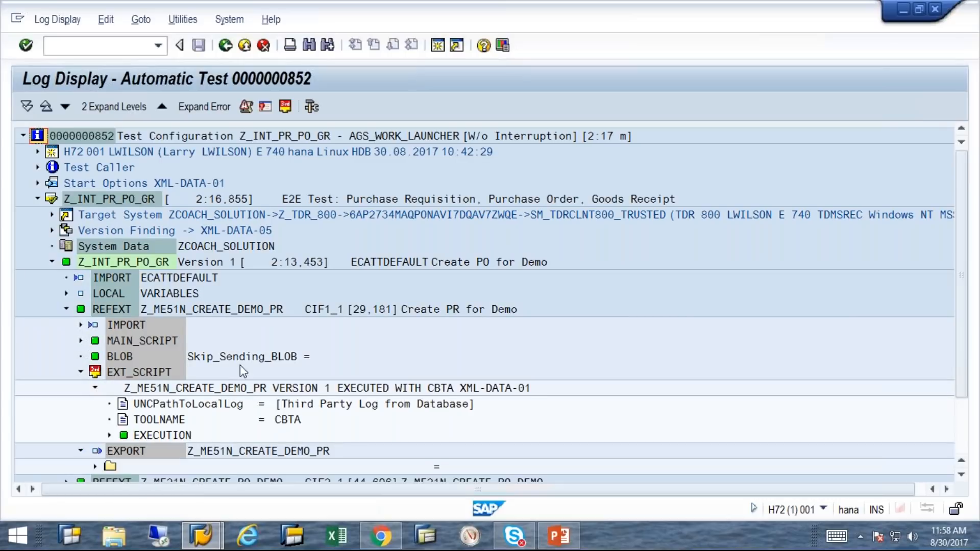
{"action": "left_click", "coordinate": [109, 435]}
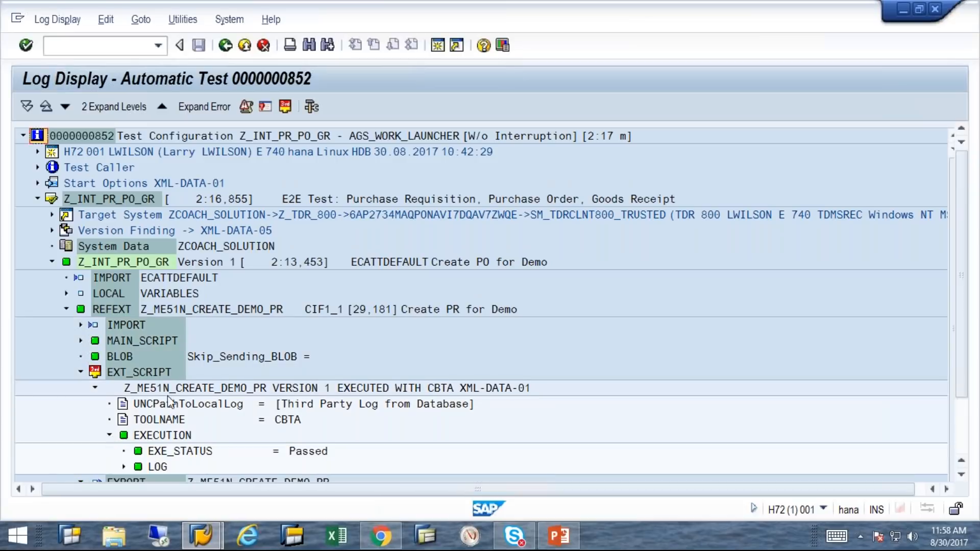
{"action": "scroll", "coordinate": [194, 382], "scroll_direction": "down", "scroll_amount": 2}
{"action": "left_click", "coordinate": [124, 435]}
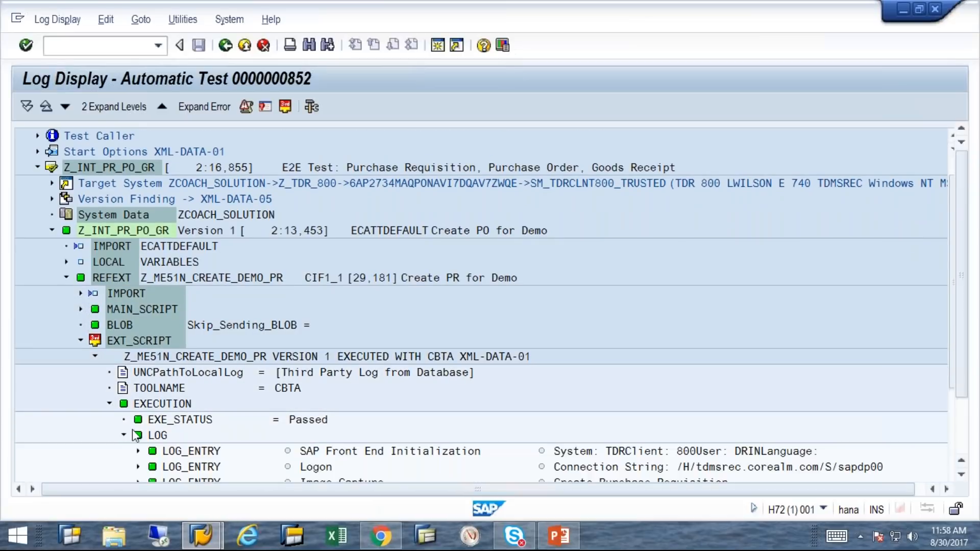
{"action": "scroll", "coordinate": [325, 371], "scroll_direction": "down", "scroll_amount": 4}
{"action": "scroll", "coordinate": [327, 364], "scroll_direction": "down", "scroll_amount": 3}
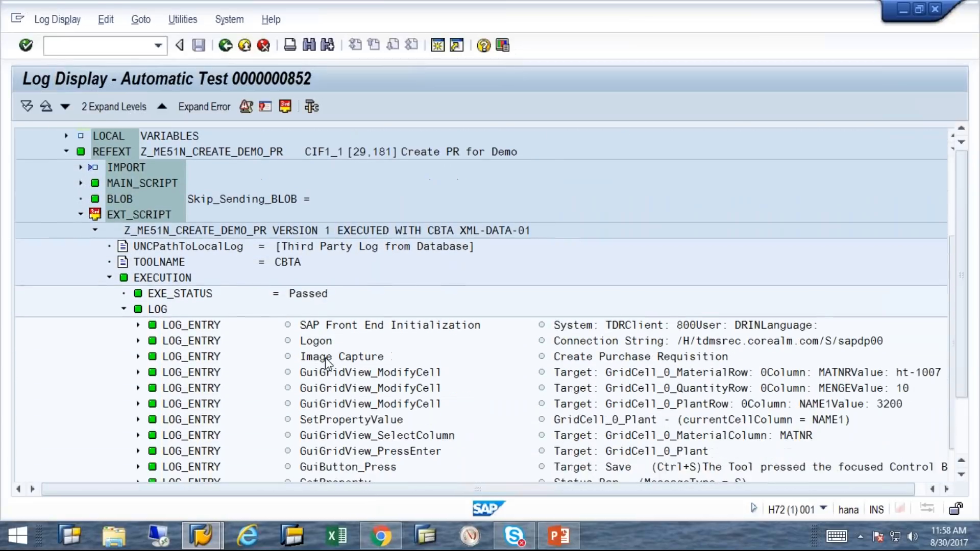
{"action": "scroll", "coordinate": [324, 361], "scroll_direction": "down", "scroll_amount": 1}
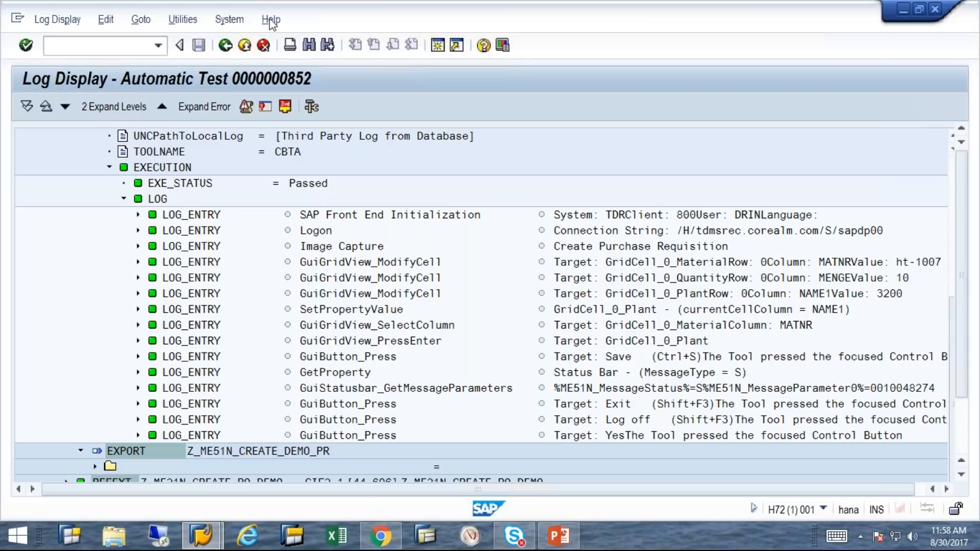
Close the log and log off, then view the Z_FIORI_E2E_CREATE_SO_TRACK script steps
{"action": "left_click", "coordinate": [935, 10]}
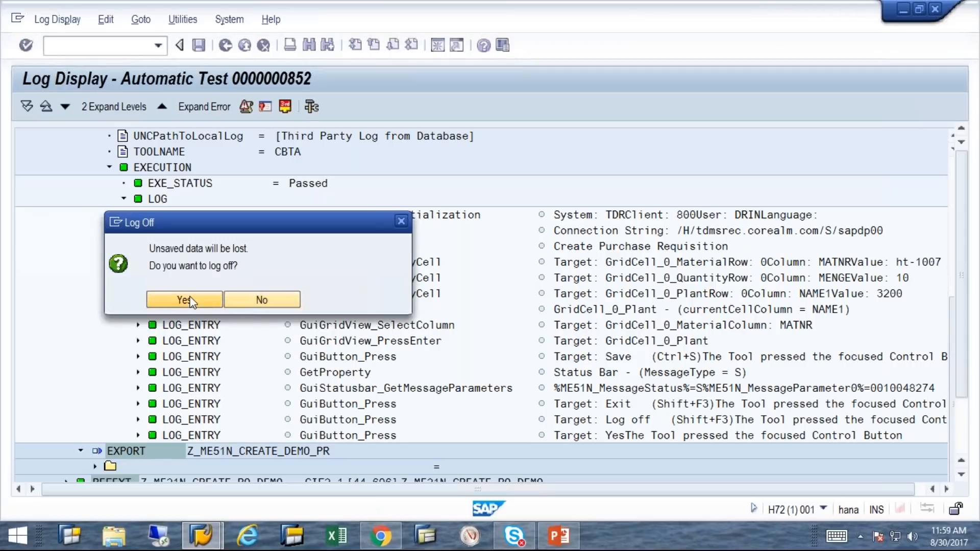
{"action": "left_click", "coordinate": [185, 299]}
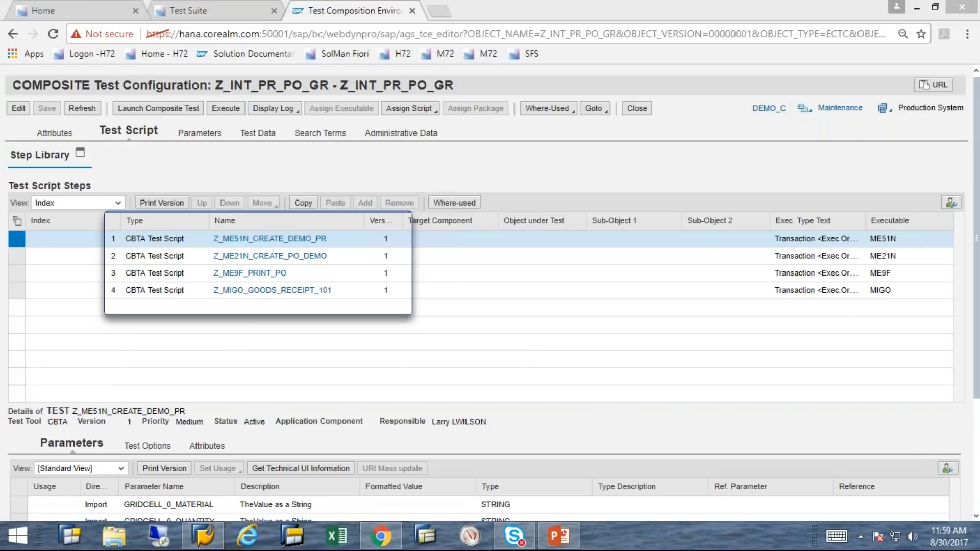
{"action": "left_click", "coordinate": [412, 11]}
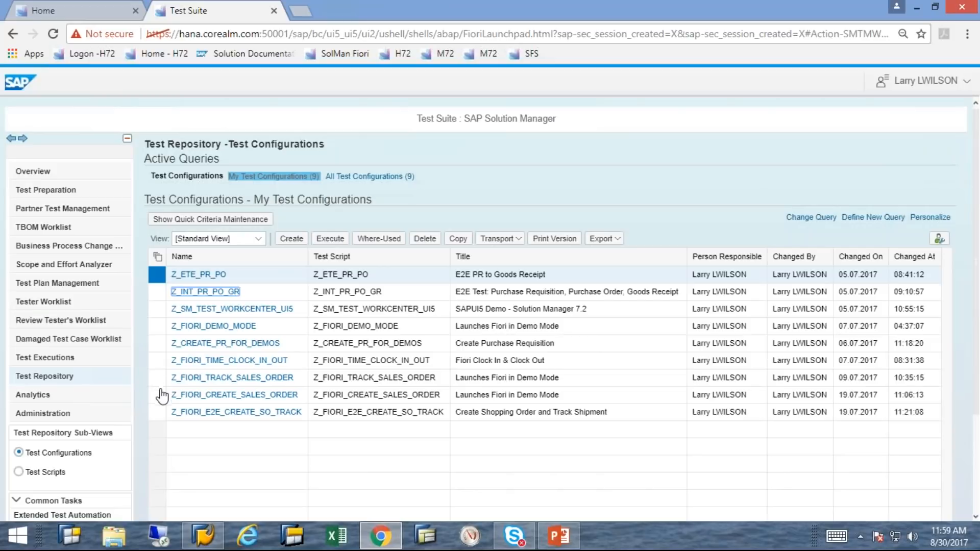
{"action": "left_click", "coordinate": [176, 412]}
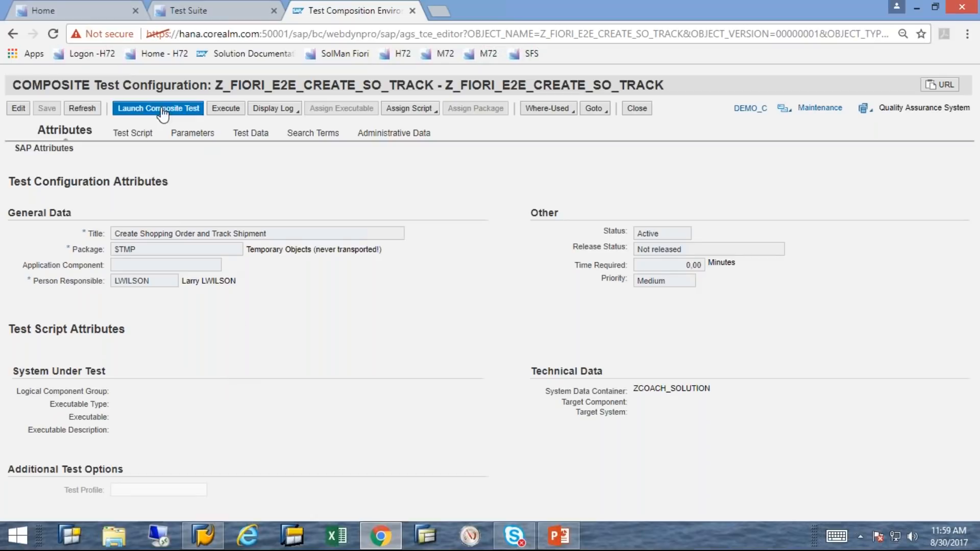
{"action": "left_click", "coordinate": [135, 133]}
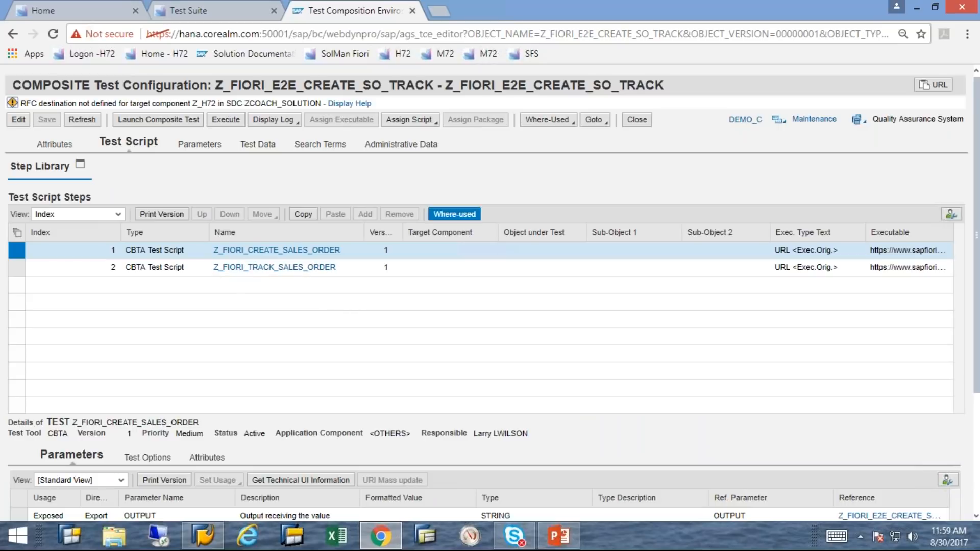
Execute Z_FIORI_E2E_CREATE_SO_TRACK, dismissing the blank Chrome popup, and confirm the start options
{"action": "left_click", "coordinate": [230, 121]}
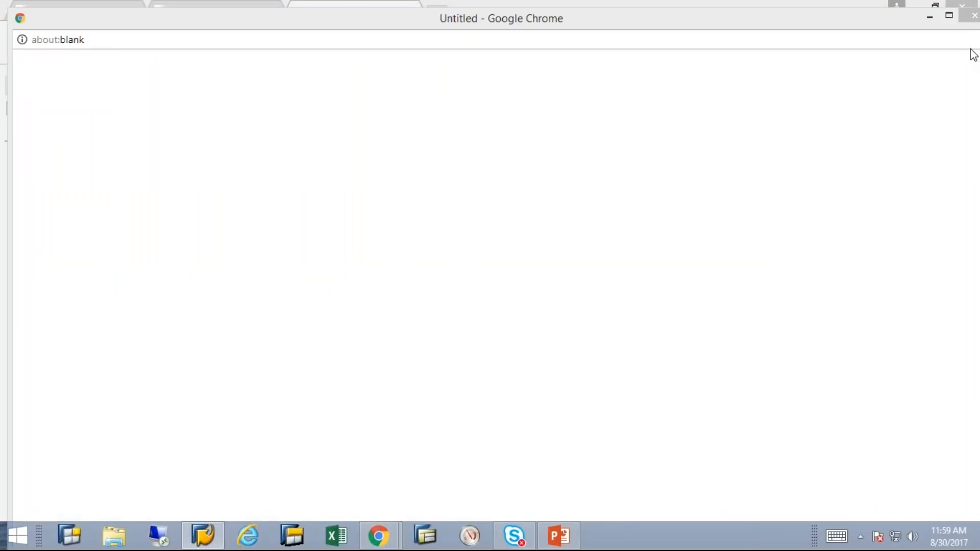
{"action": "left_click", "coordinate": [973, 19]}
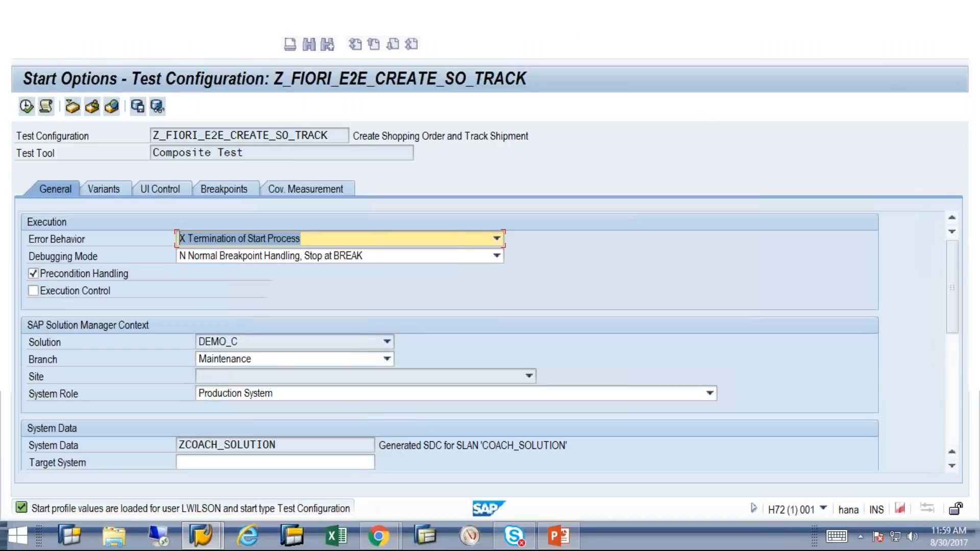
{"action": "left_click", "coordinate": [26, 106]}
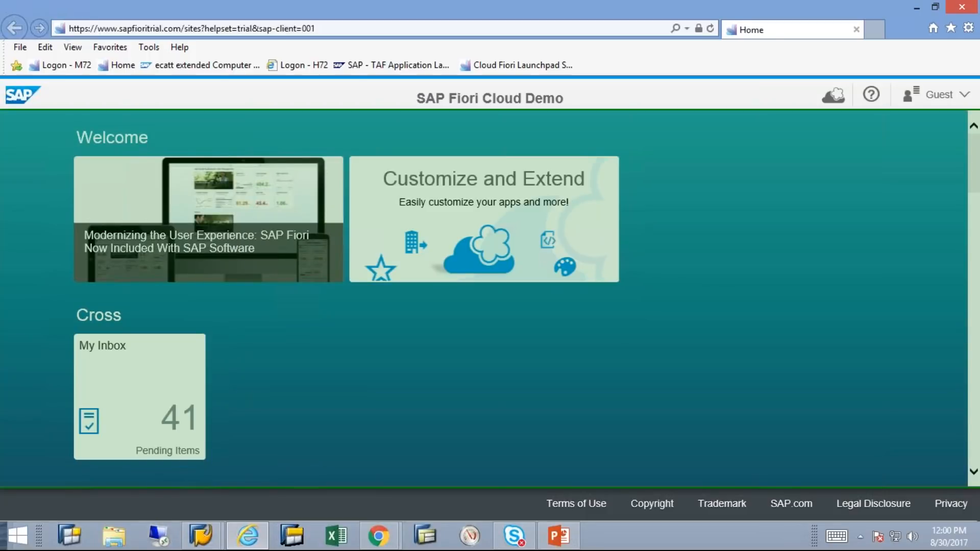
Launch the Create Sales Orders app for customer A.I.T. GmbH (1400)
{"action": "scroll", "coordinate": [490, 296], "scroll_direction": "down", "scroll_amount": 10}
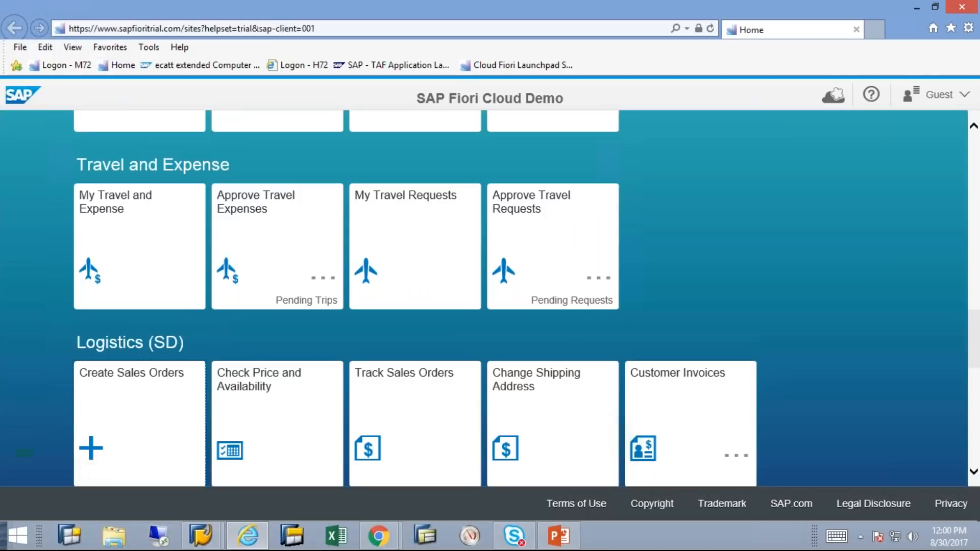
{"action": "left_click", "coordinate": [139, 423]}
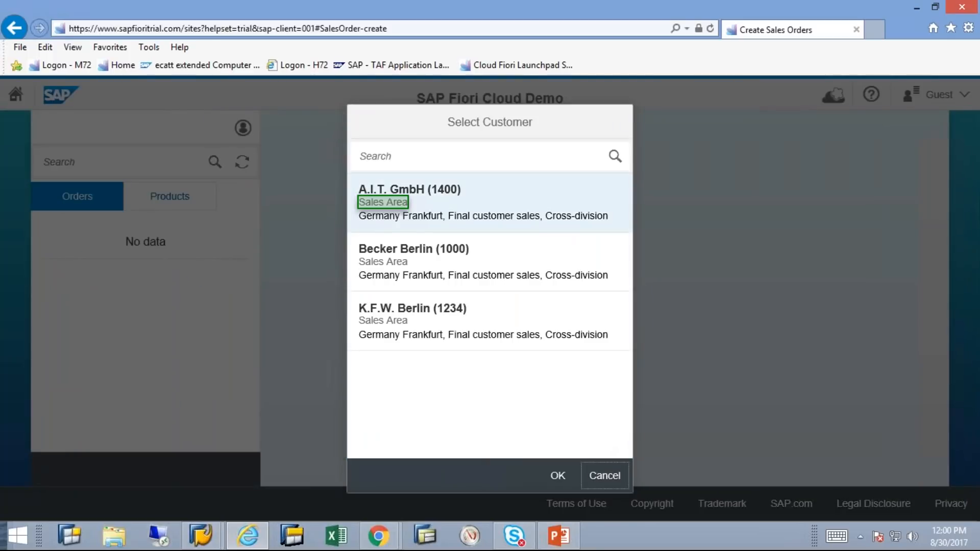
{"action": "left_click", "coordinate": [383, 202]}
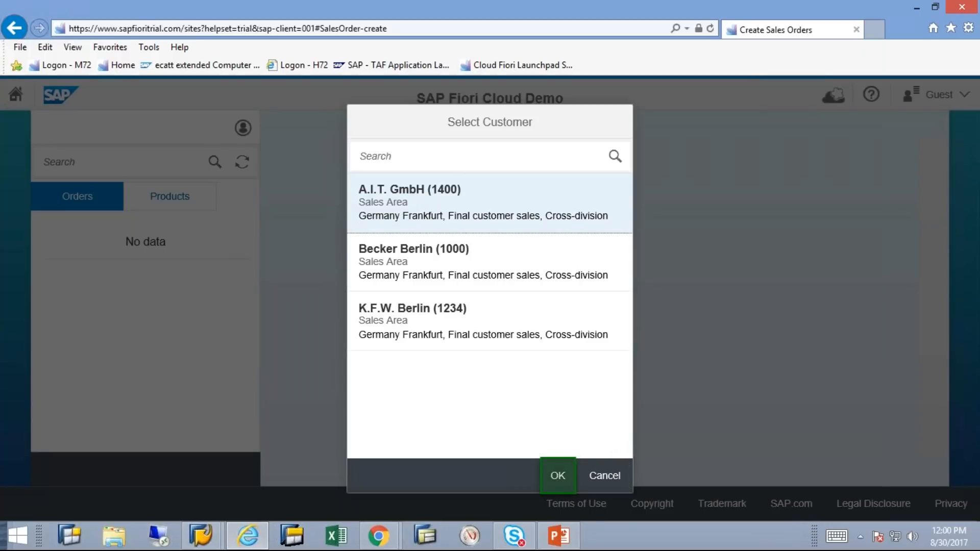
{"action": "left_click", "coordinate": [558, 475]}
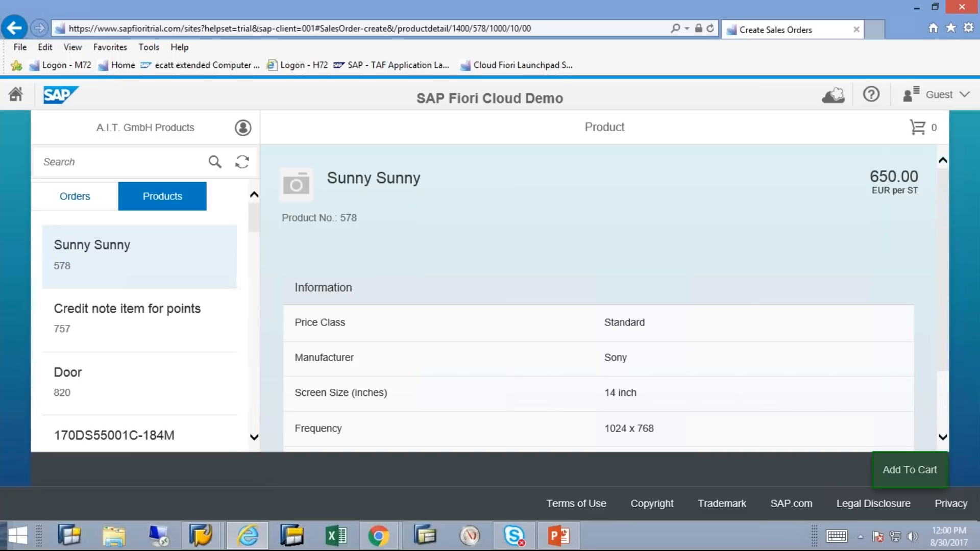
Add one Sunny Sunny to the cart, check out through shipping and review, and place order SO 31664
{"action": "left_click", "coordinate": [910, 470]}
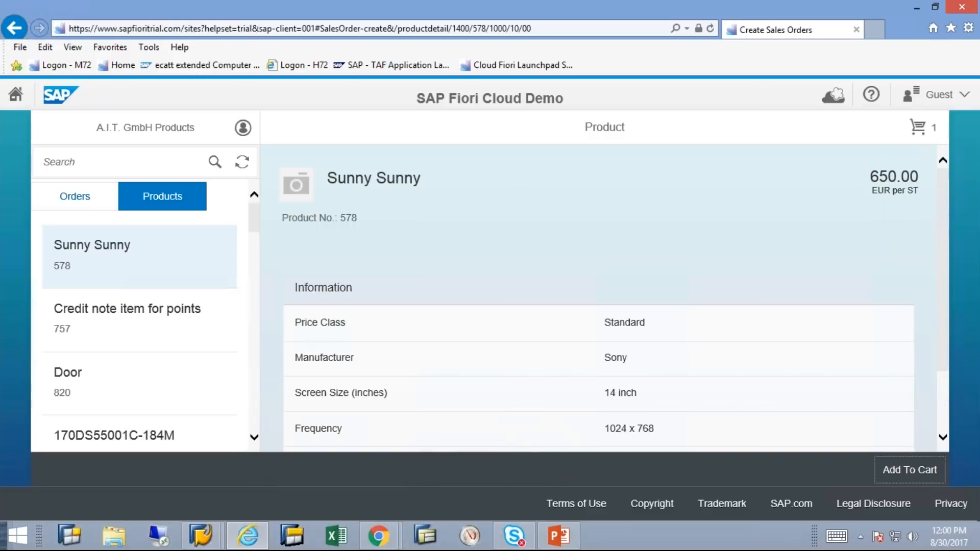
{"action": "left_click", "coordinate": [924, 127]}
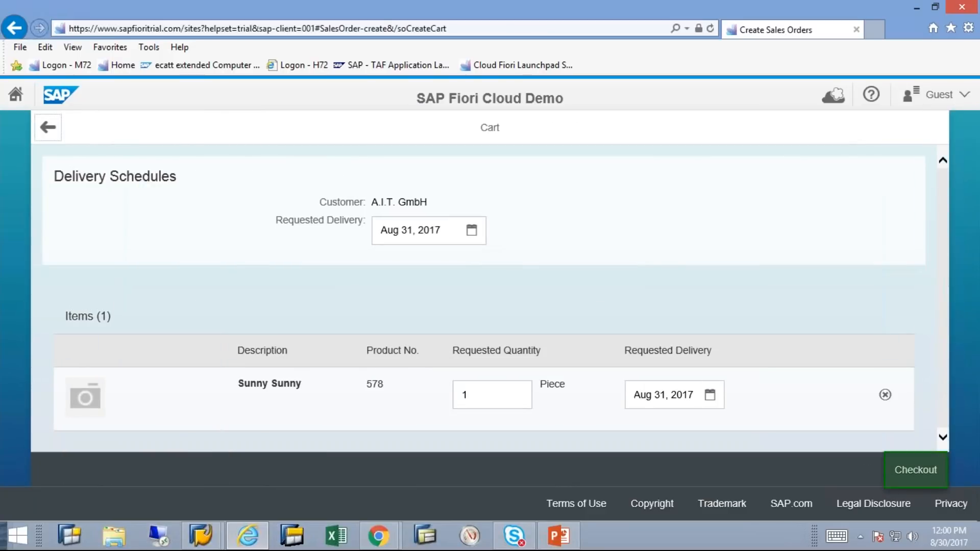
{"action": "left_click", "coordinate": [916, 469]}
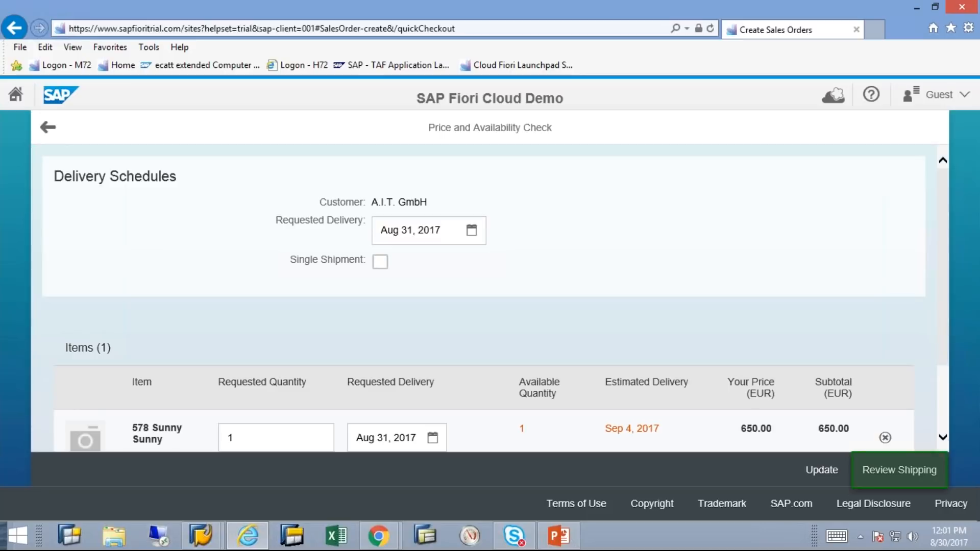
{"action": "left_click", "coordinate": [899, 471]}
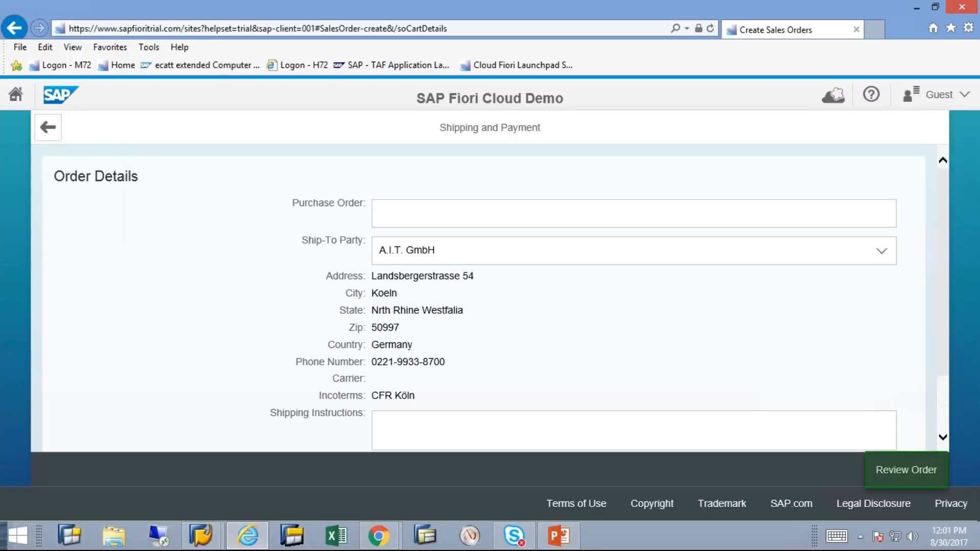
{"action": "left_click", "coordinate": [907, 470]}
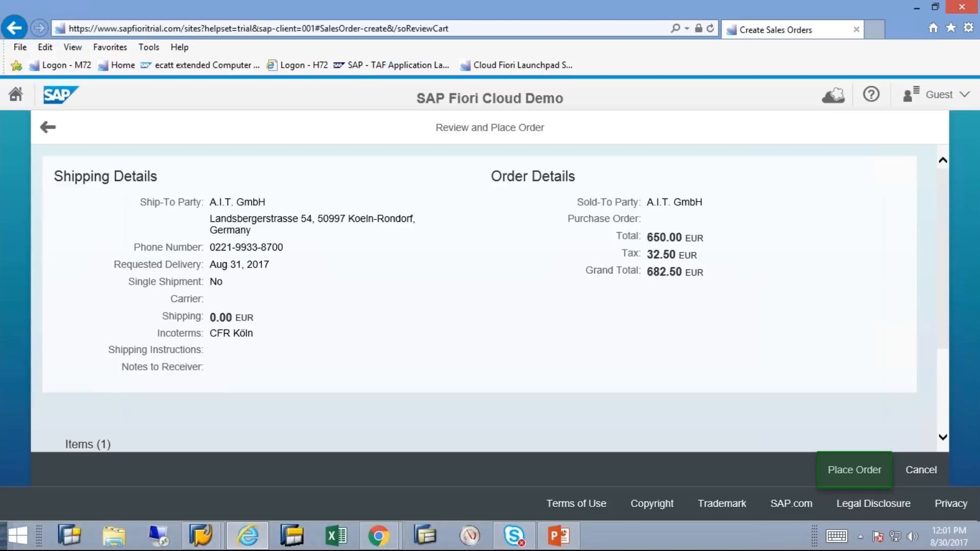
{"action": "left_click", "coordinate": [854, 470]}
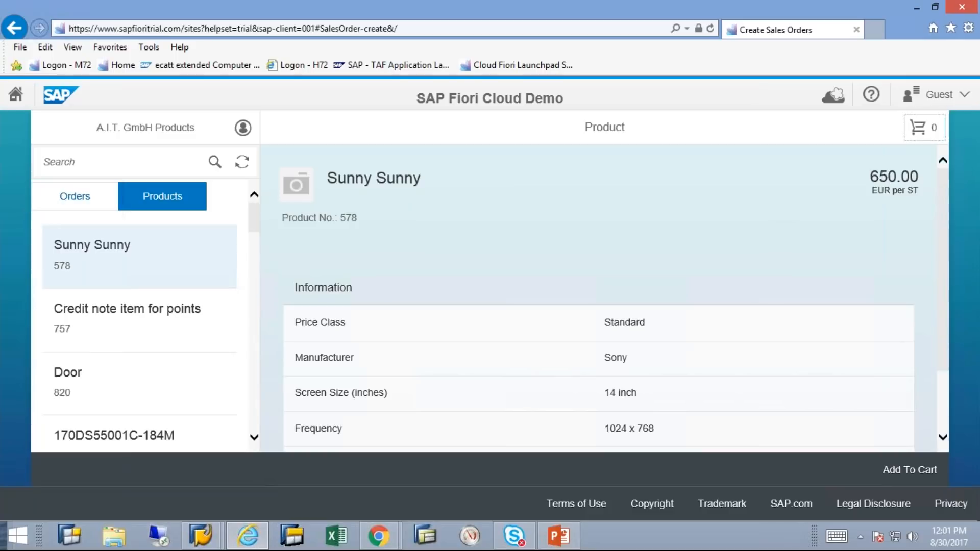
{"action": "left_click", "coordinate": [75, 197]}
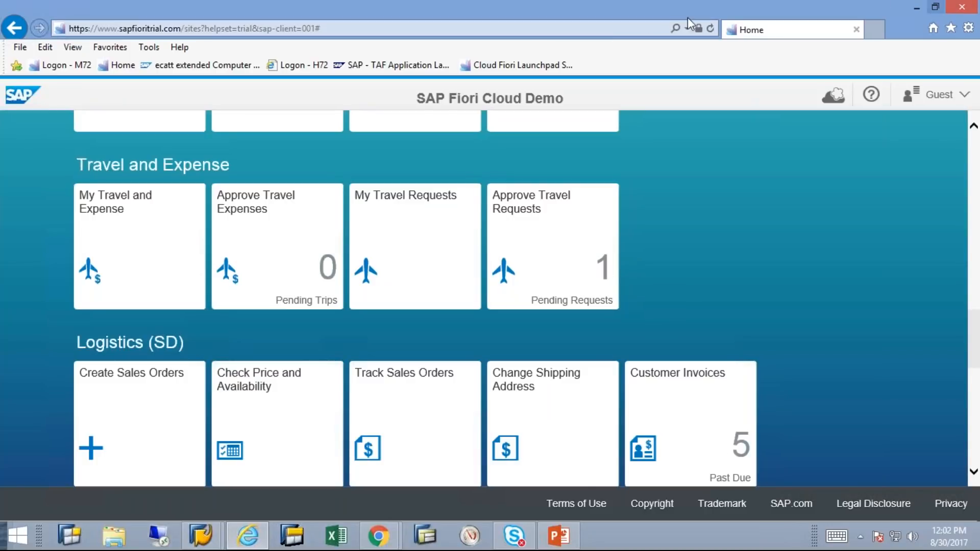
Reload the launchpad so the Welcome home page shows
{"action": "left_click", "coordinate": [396, 440]}
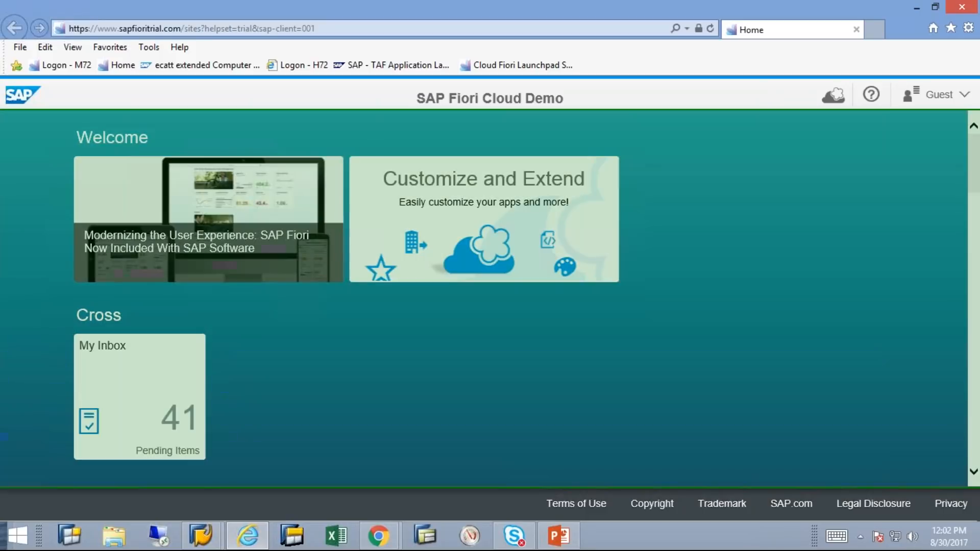
{"action": "scroll", "coordinate": [485, 298], "scroll_direction": "down", "scroll_amount": 10}
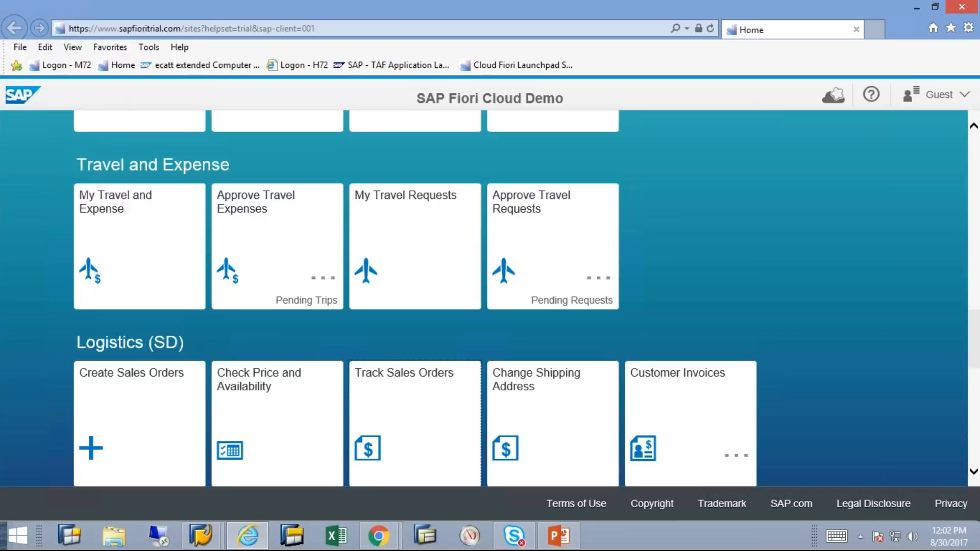
Open Track Sales Orders for A.I.T. GmbH (1400) and select the search field
{"action": "left_click", "coordinate": [415, 408]}
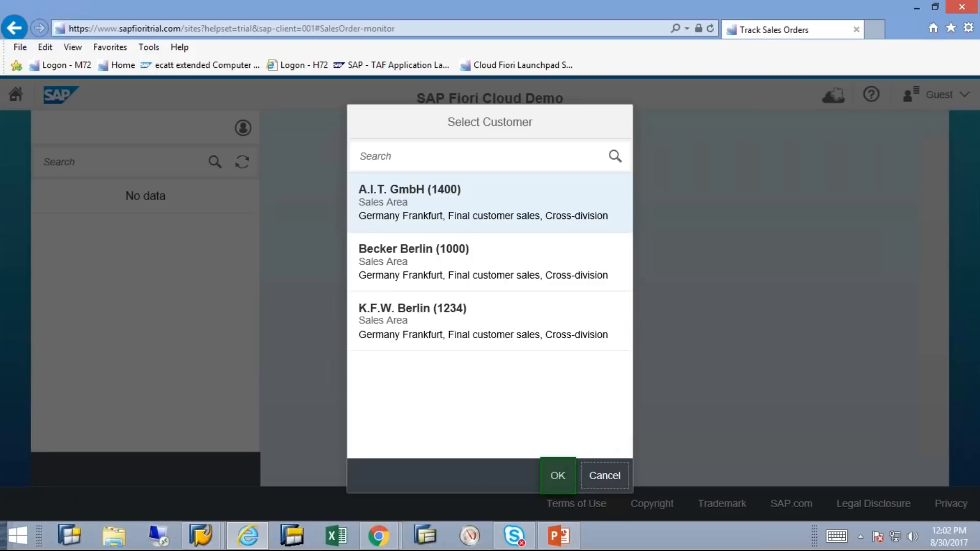
{"action": "left_click", "coordinate": [558, 476]}
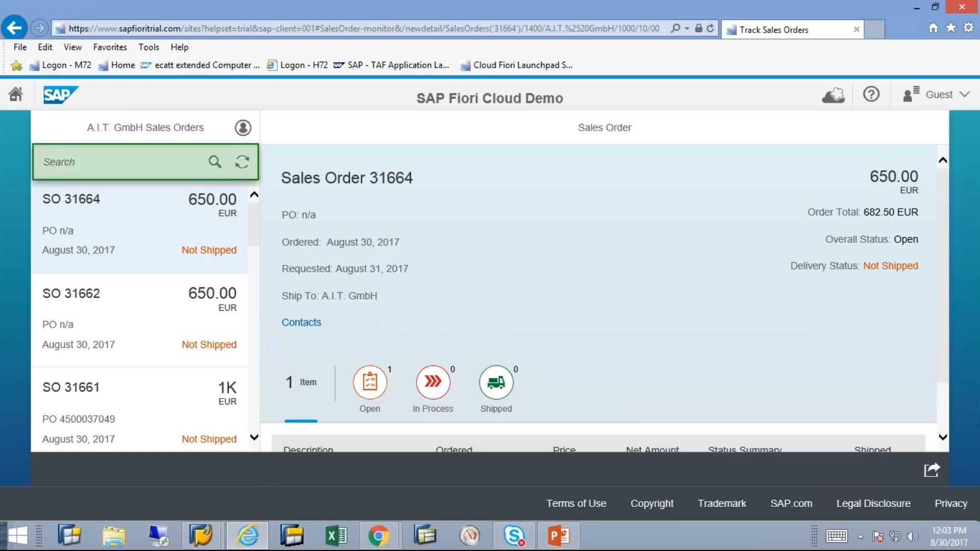
{"action": "left_click", "coordinate": [123, 162]}
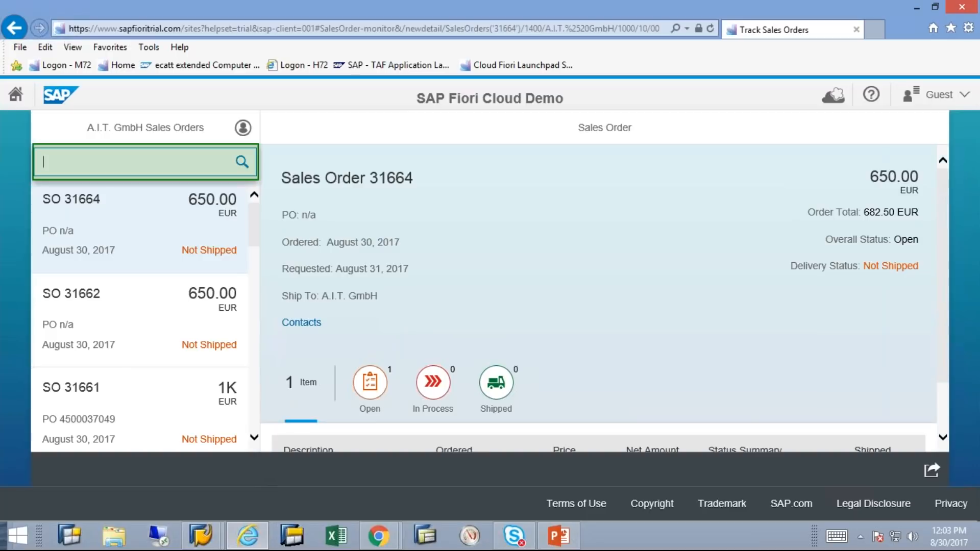
Search the orders for 31479, clear it, then search for SO 31664
{"action": "key", "text": "Return"}
{"action": "type", "text": "31479"}
{"action": "key", "text": "Return"}
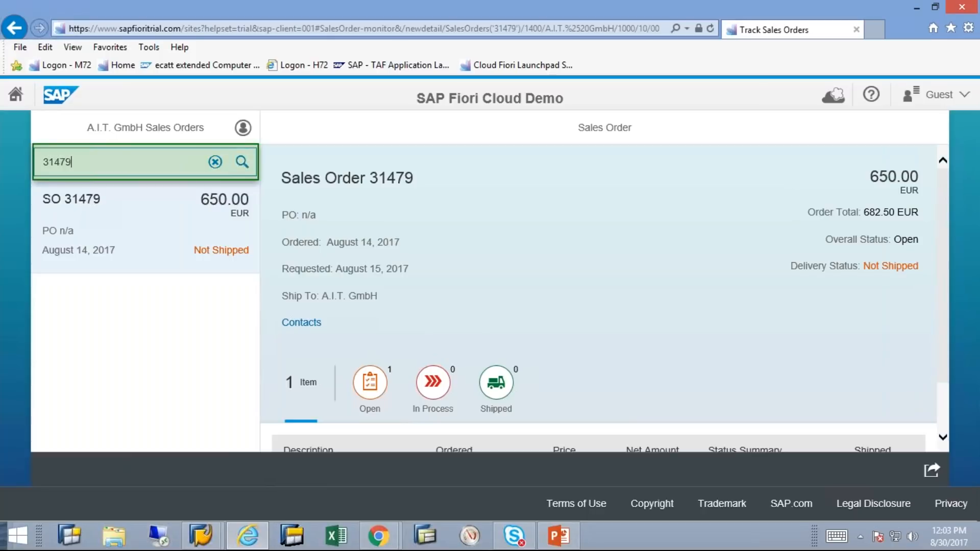
{"action": "key", "text": "BackSpace"}
{"action": "key", "text": "BackSpace"}
{"action": "key", "text": "BackSpace"}
{"action": "key", "text": "BackSpace"}
{"action": "key", "text": "BackSpace"}
{"action": "key", "text": "Return"}
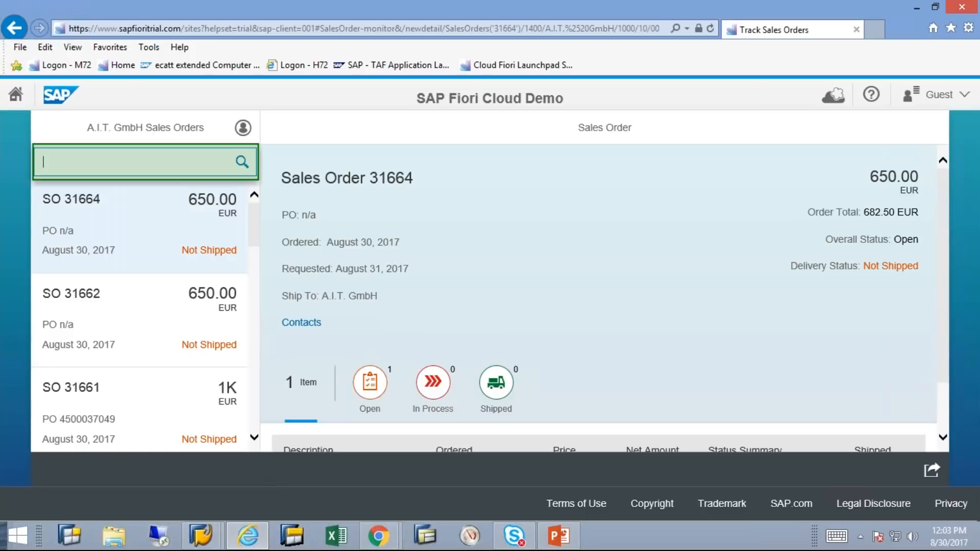
{"action": "type", "text": "SO 31664"}
{"action": "key", "text": "Return"}
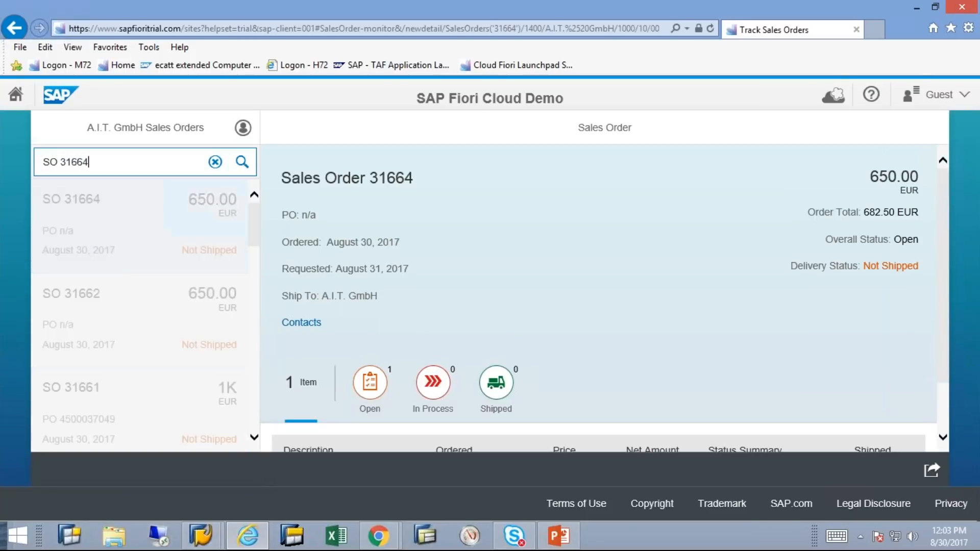